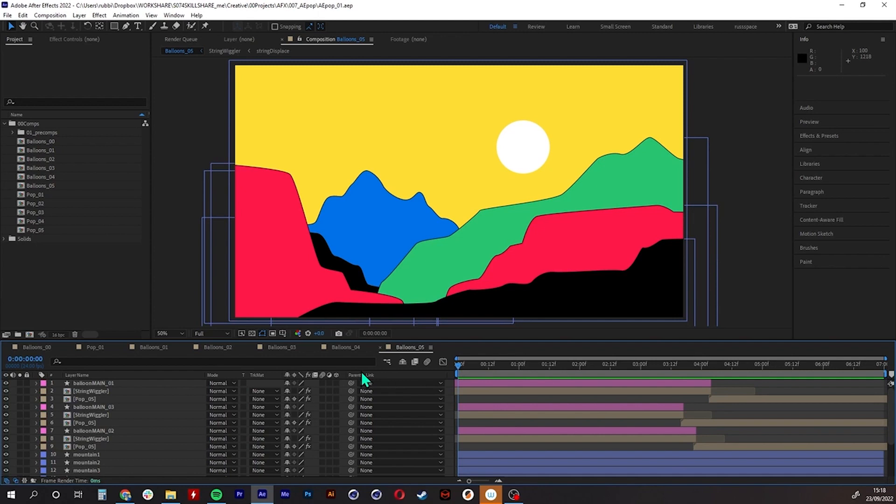
- Examine the Pop_01 and Balloons_01 compositions, looking over their layer stacks and playing through their timelines
click(93, 349)
click(442, 367)
key(Home)
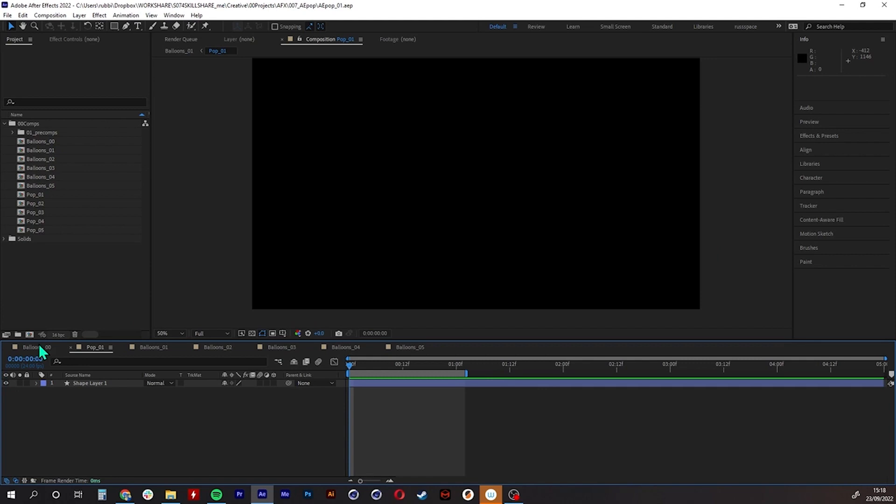
click(94, 384)
drag(373, 364, 289, 384)
key(u)
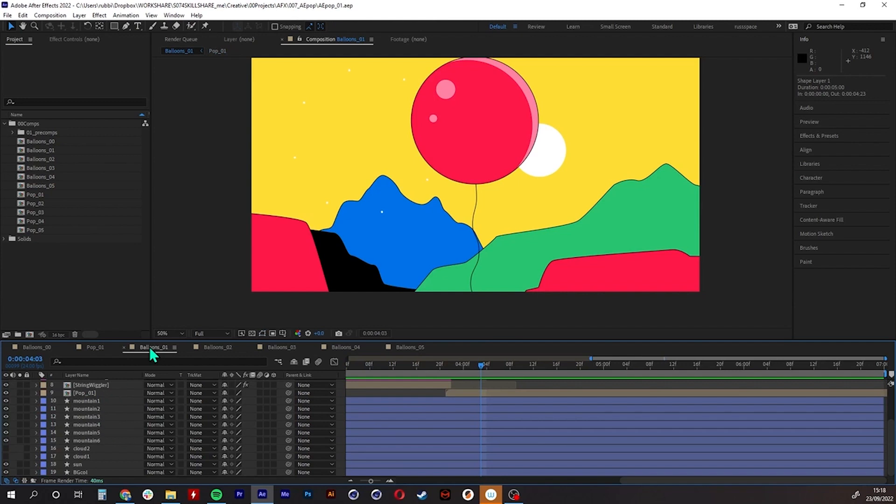
scroll(130, 401, up, 3)
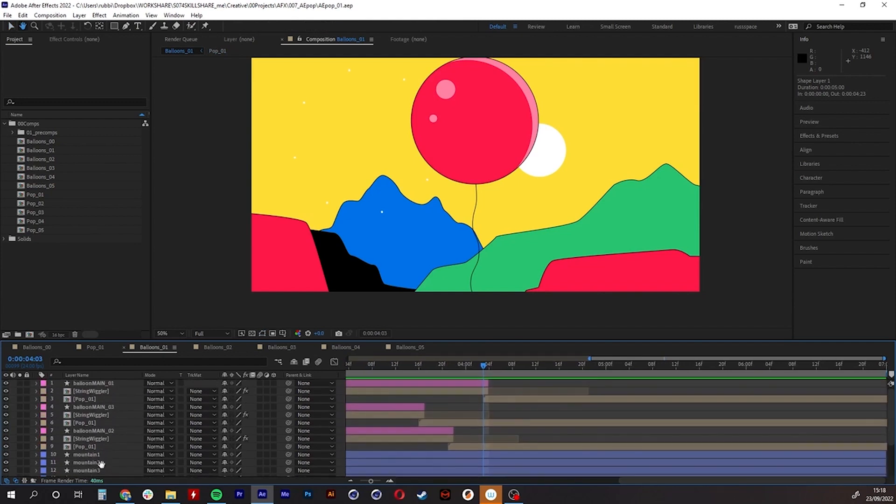
key(grave)
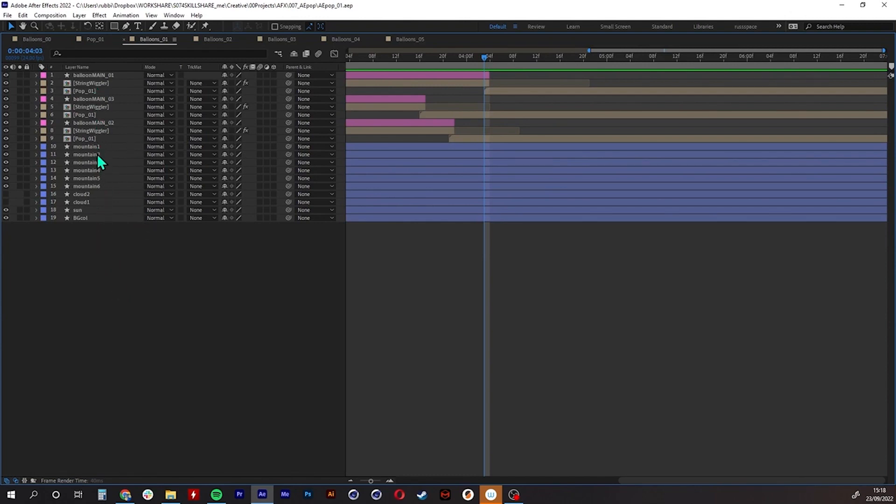
key(grave)
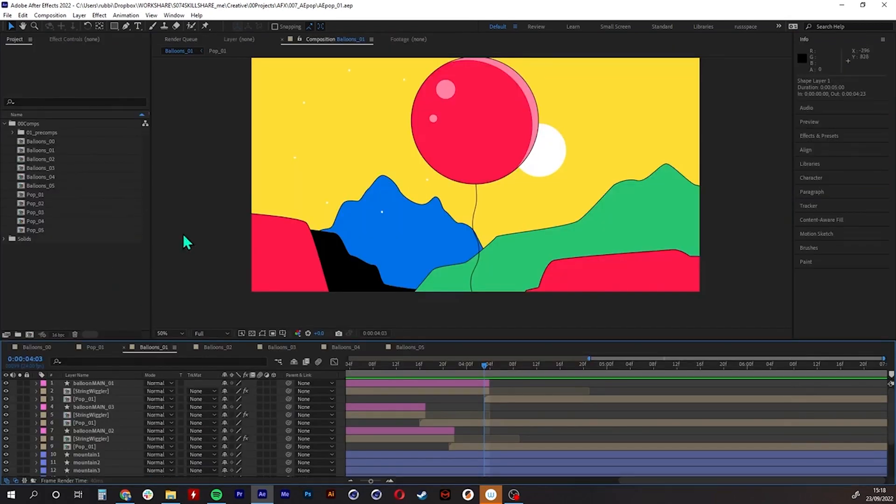
drag(459, 366, 104, 454)
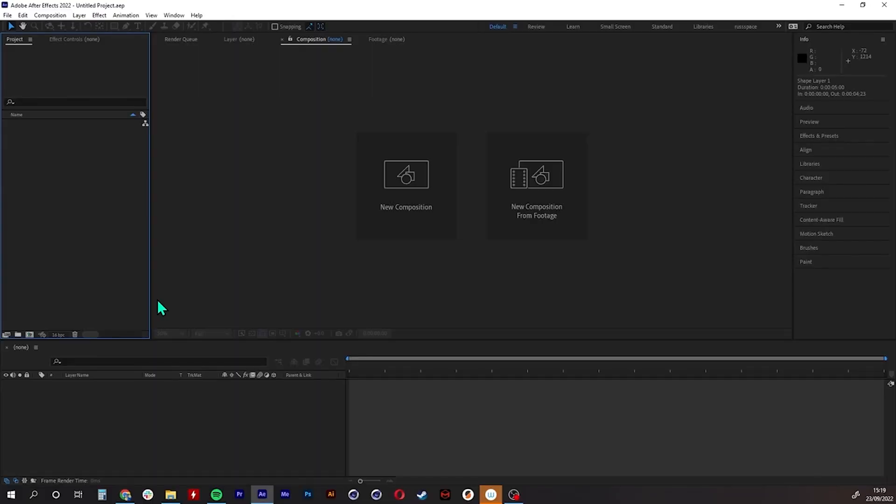
click(8, 15)
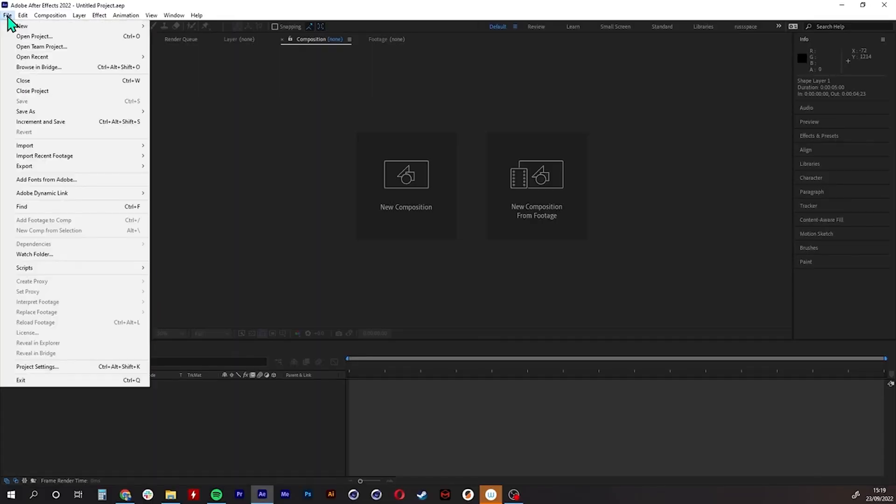
click(193, 82)
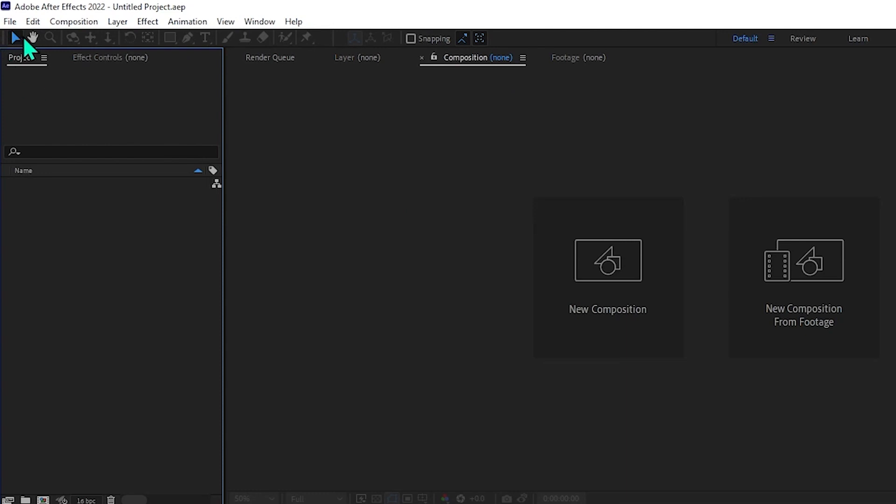
click(15, 36)
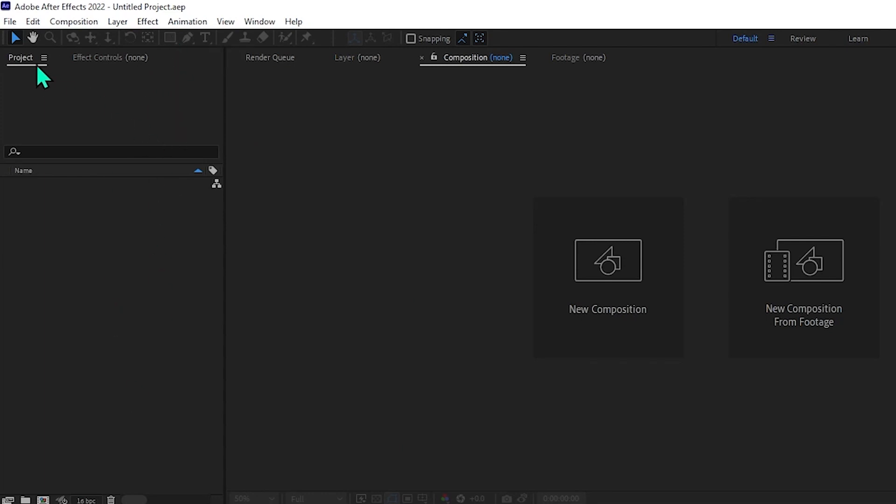
click(22, 60)
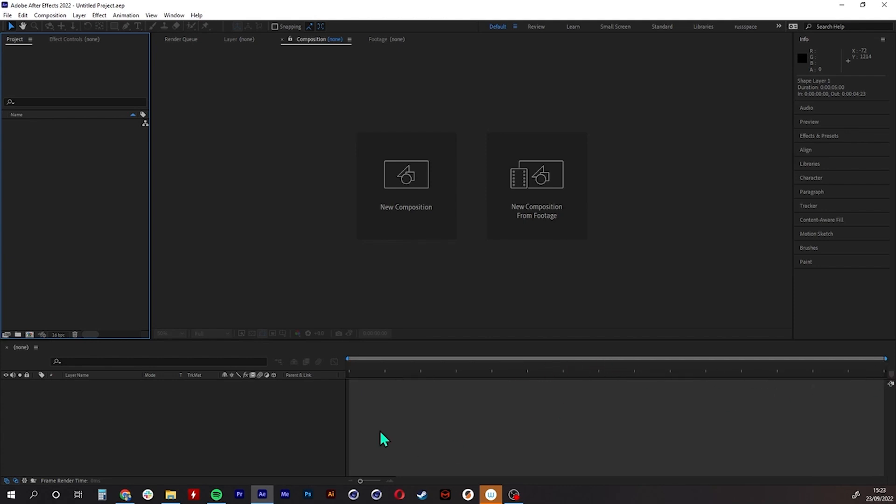
click(886, 359)
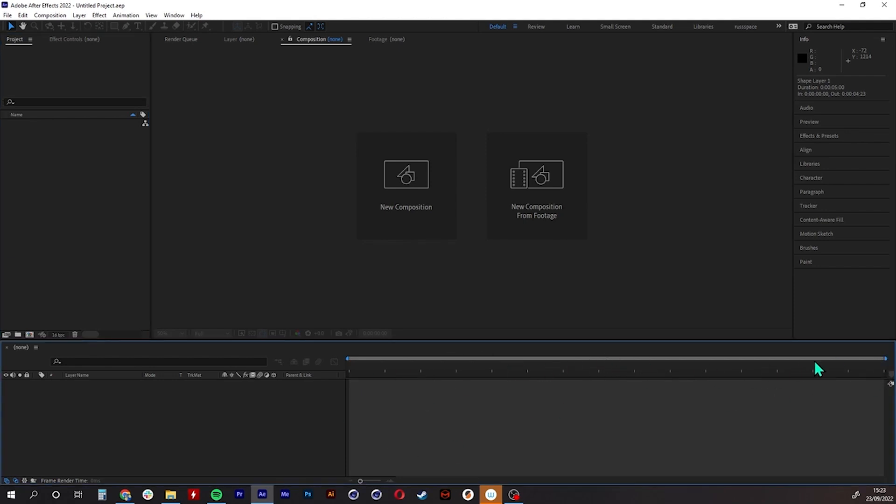
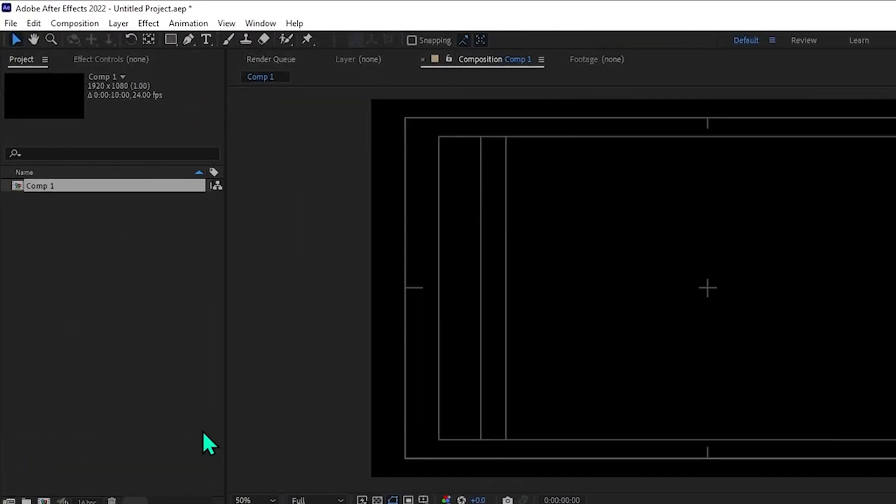
- Draw a short horizontal line with the Pen tool just right of the composition centre, then deselect its layer
click(188, 41)
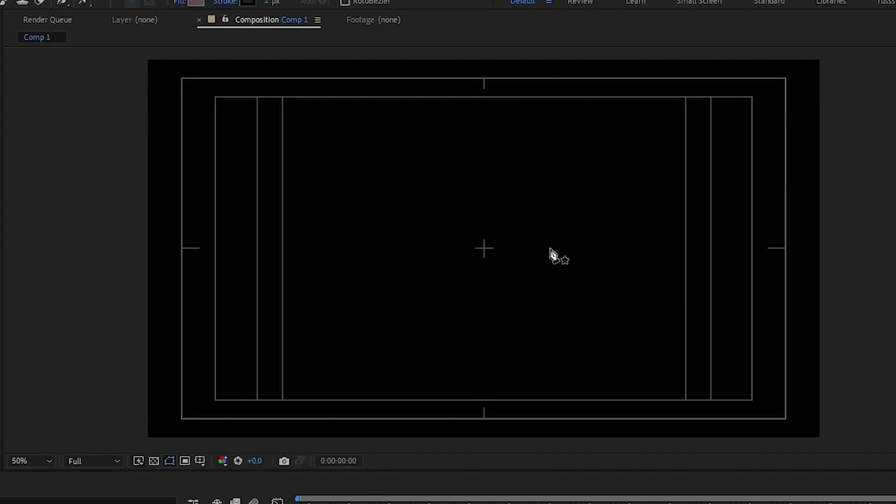
click(509, 250)
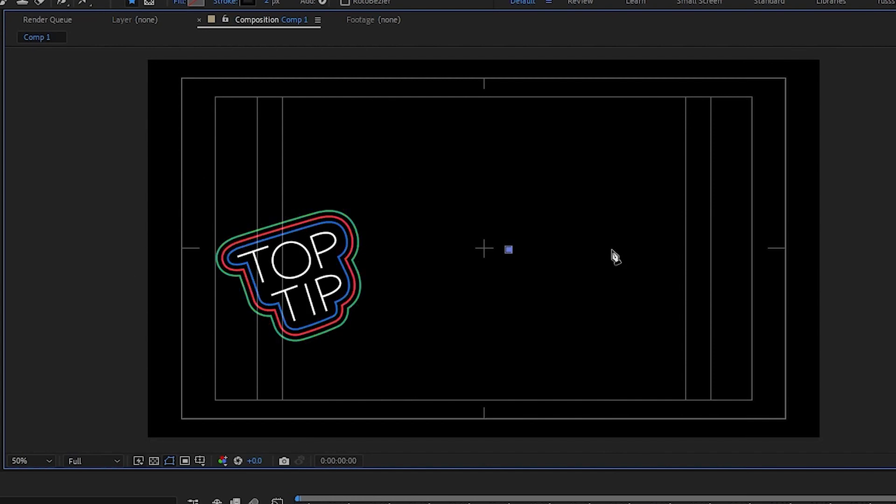
click(626, 249)
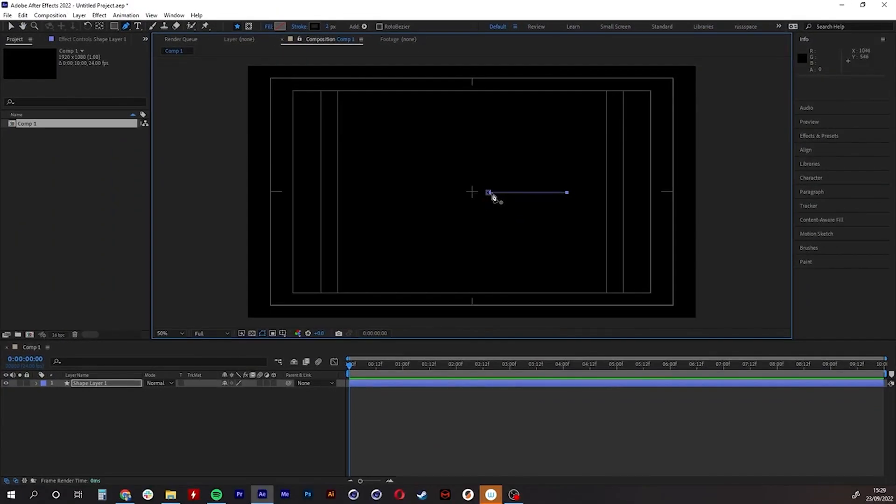
click(171, 431)
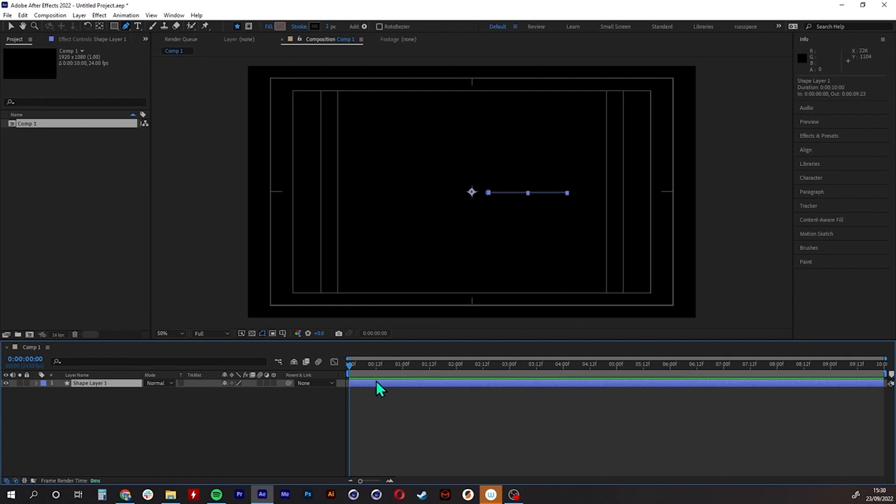
mouse_move(354, 365)
mouse_down()
mouse_move(603, 362)
mouse_move(350, 364)
mouse_move(846, 342)
mouse_move(286, 374)
mouse_move(348, 362)
mouse_up()
click(221, 425)
click(95, 385)
- With no layer selected, draw a closed irregular shape of straight and curved segments around the frame's centre-left with the Pen tool
click(135, 417)
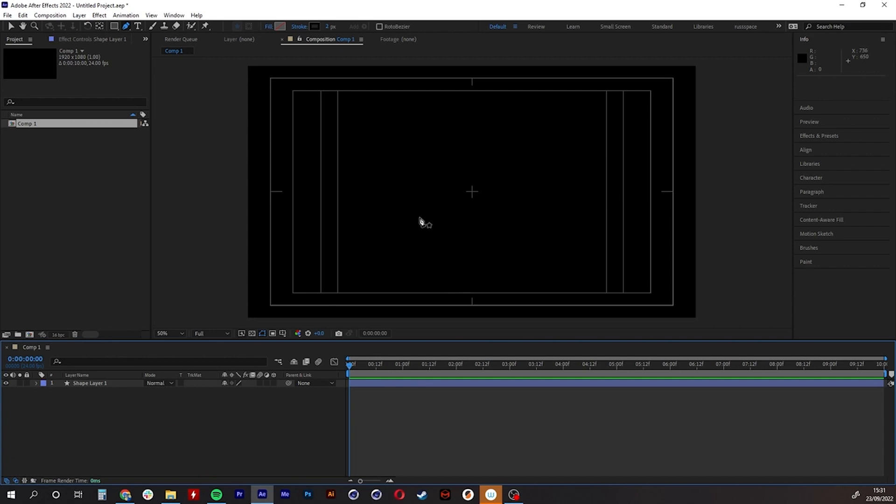
click(417, 217)
click(378, 249)
click(410, 283)
mouse_move(465, 268)
mouse_down()
mouse_move(478, 237)
mouse_move(540, 234)
mouse_up()
click(458, 172)
click(420, 184)
click(405, 163)
drag(362, 141, 339, 182)
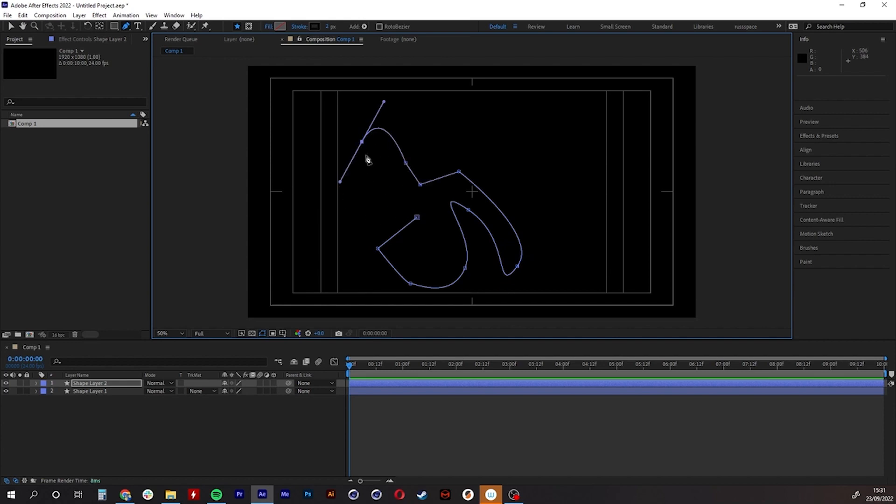
click(417, 218)
- Set the fill colour of Shape Layer 2 to FF0000
click(122, 383)
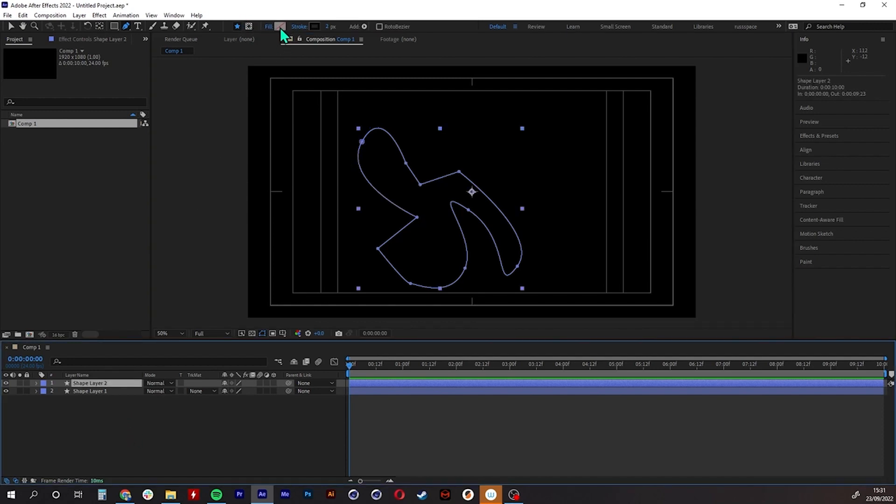
click(280, 27)
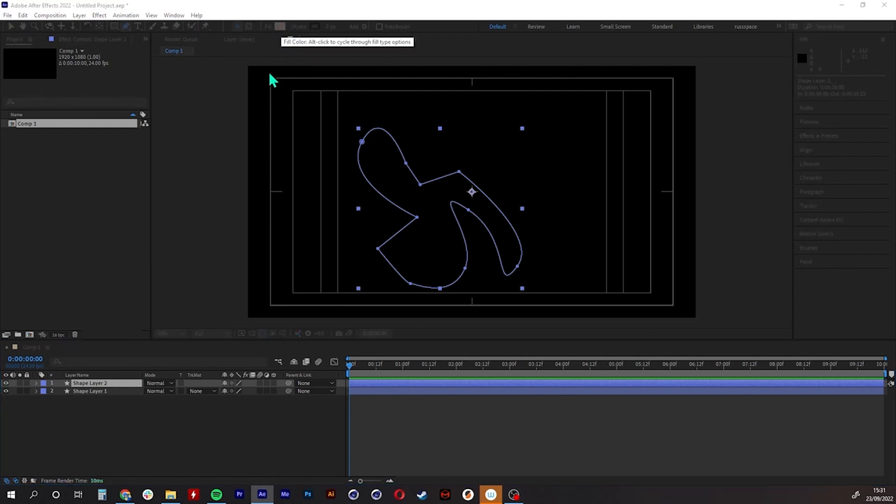
text(FF0000)
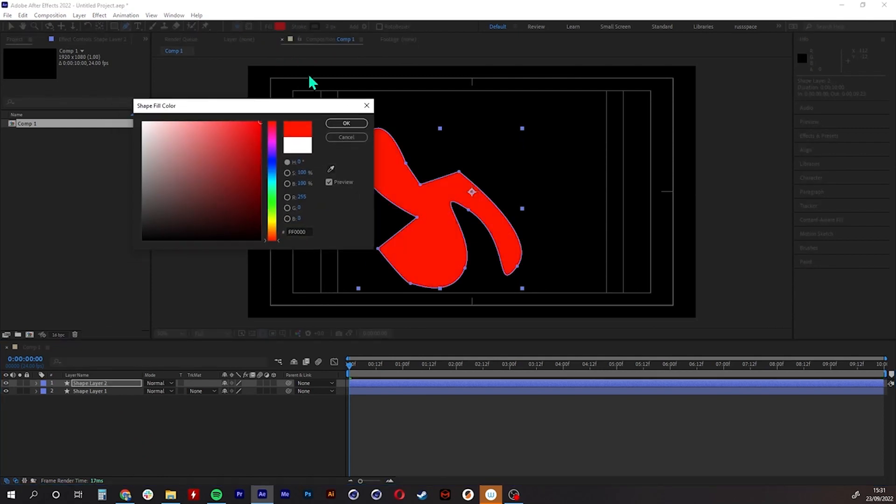
click(347, 123)
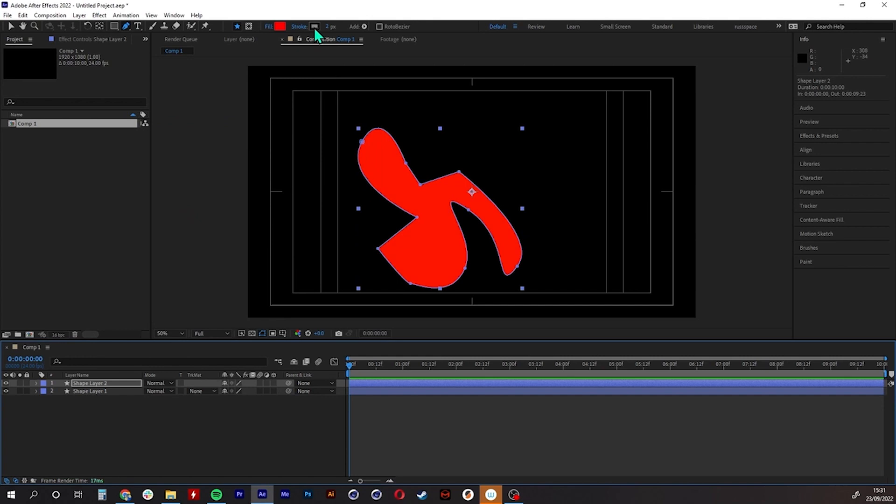
- Give the irregular shape a bright green stroke with a width of 31 px
click(315, 27)
mouse_move(274, 200)
mouse_down()
mouse_move(275, 166)
mouse_move(276, 210)
mouse_move(248, 179)
mouse_move(312, 93)
mouse_up()
click(260, 122)
click(346, 124)
drag(328, 26, 360, 27)
click(214, 432)
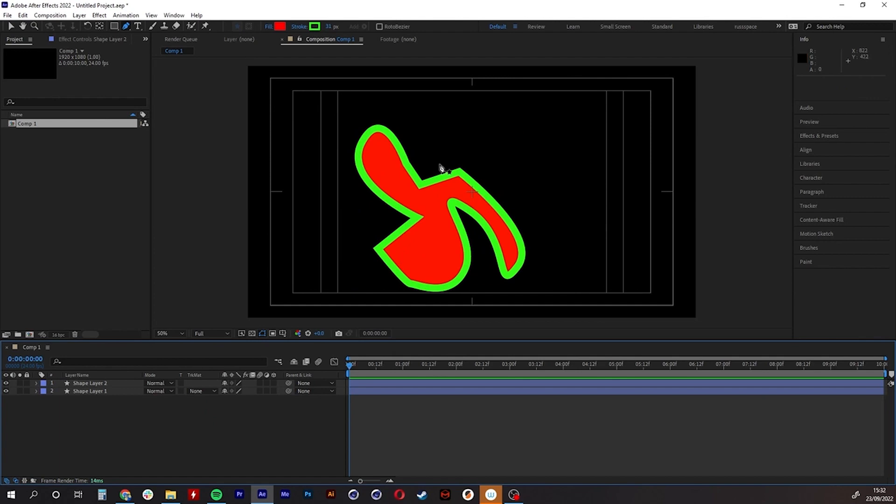
- Expand Shape Layer 2 and its Contents down to Shape 1 to examine the property groups inside
click(91, 384)
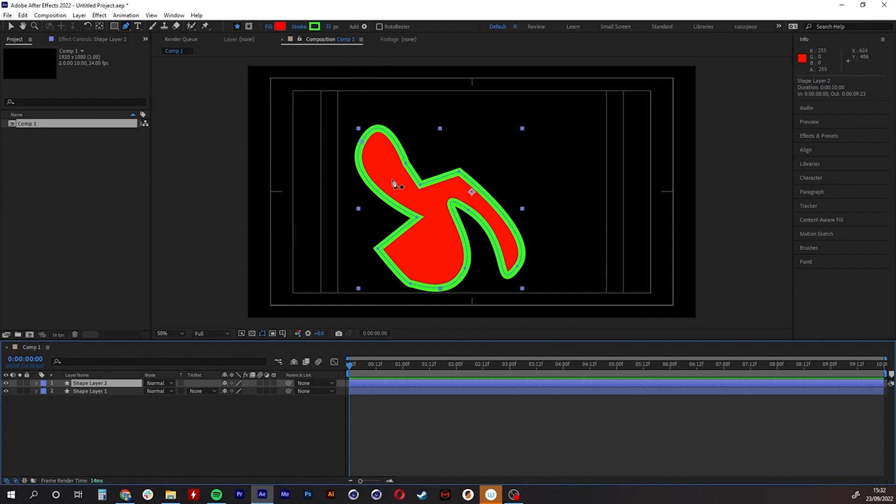
click(91, 384)
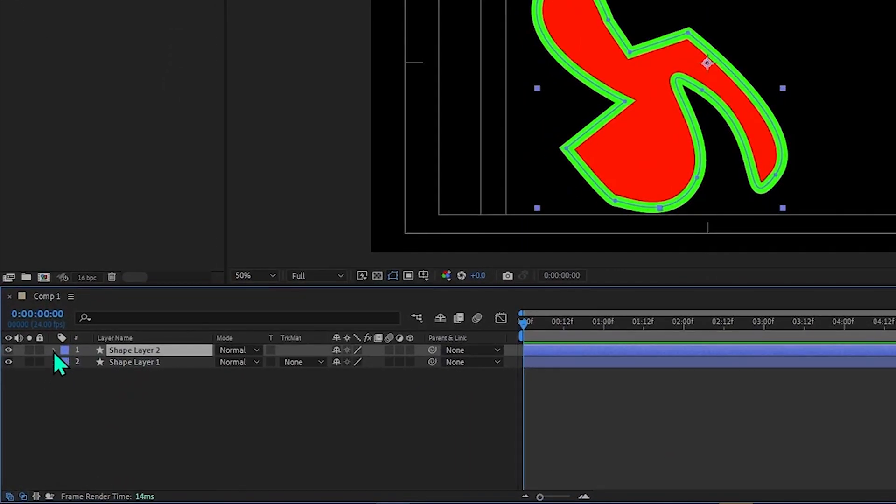
click(100, 378)
click(127, 349)
click(54, 351)
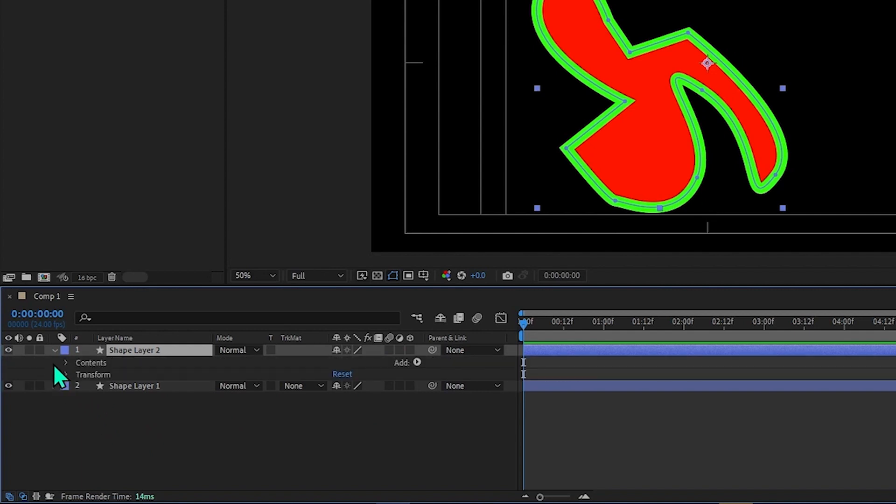
click(87, 374)
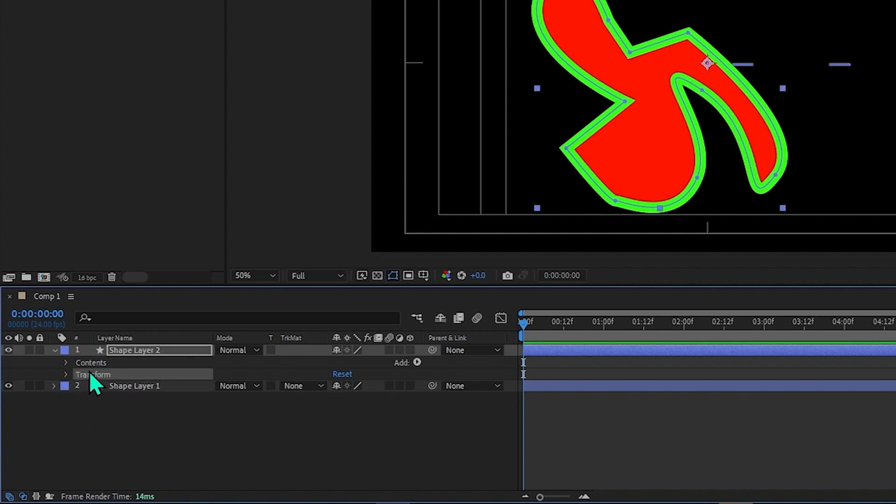
click(87, 366)
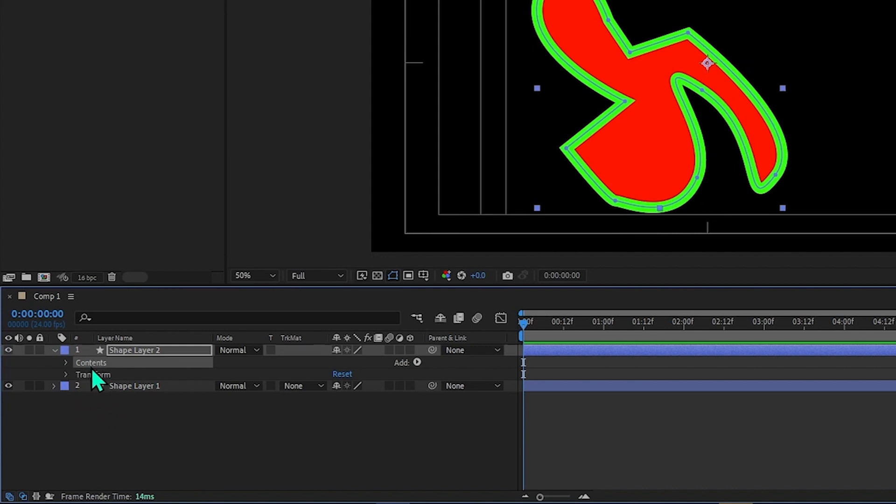
click(65, 363)
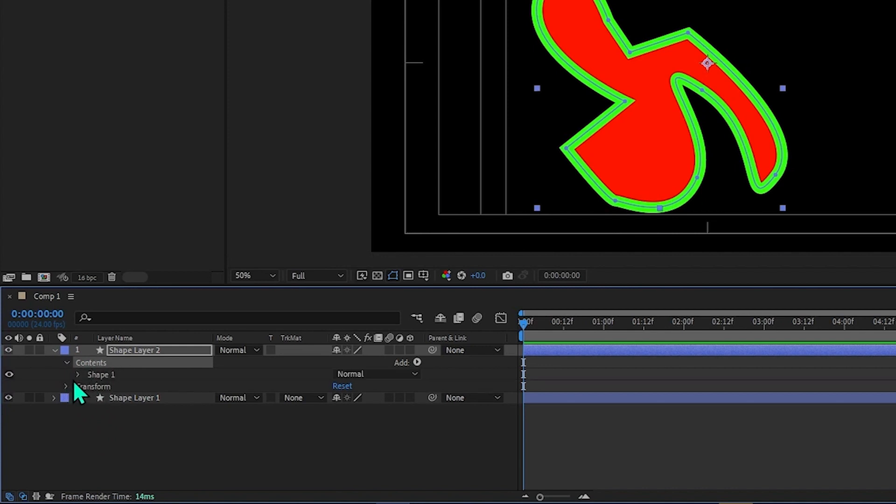
click(99, 376)
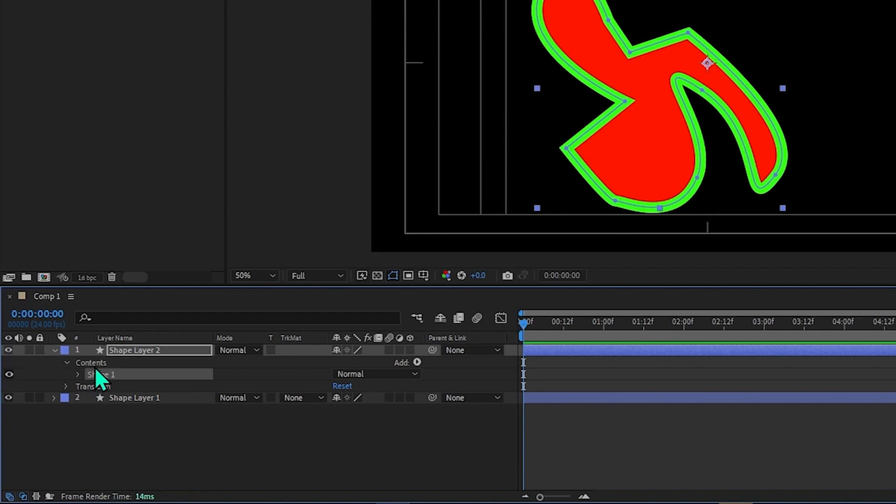
click(78, 374)
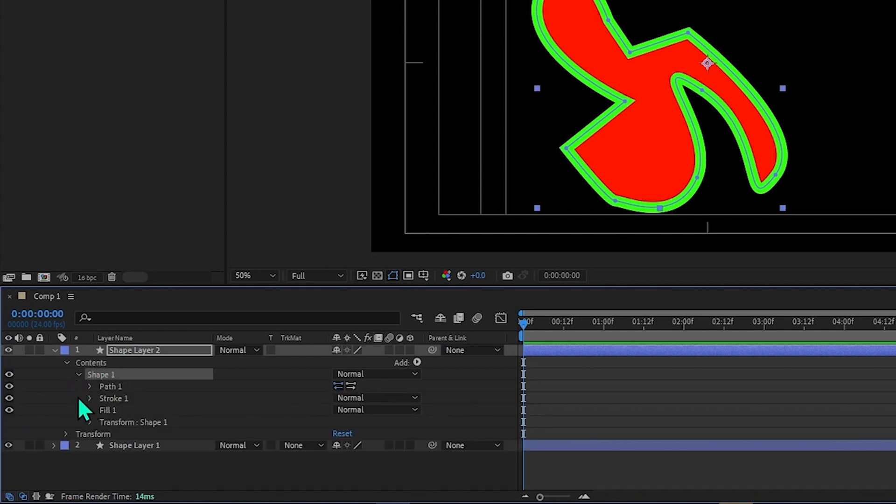
- Examine the properties of Path 1, Stroke 1 and Fill 1 within Shape 1, leaving Fill 1 expanded
click(111, 390)
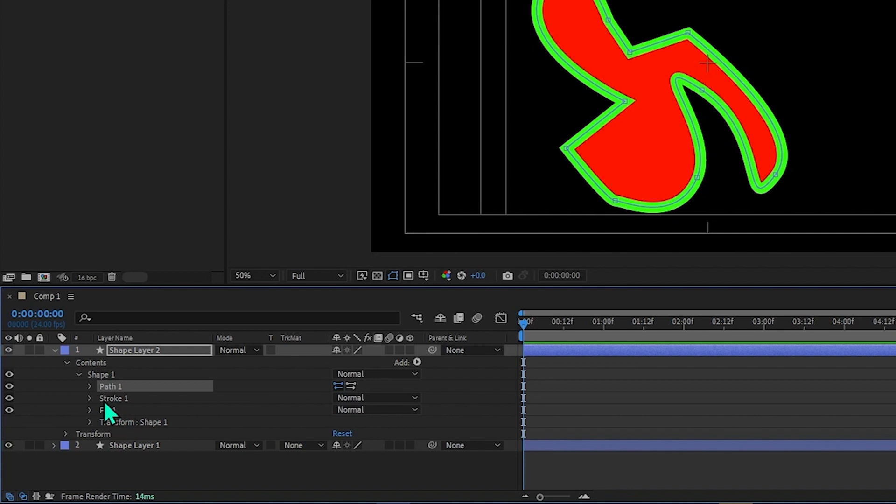
click(90, 387)
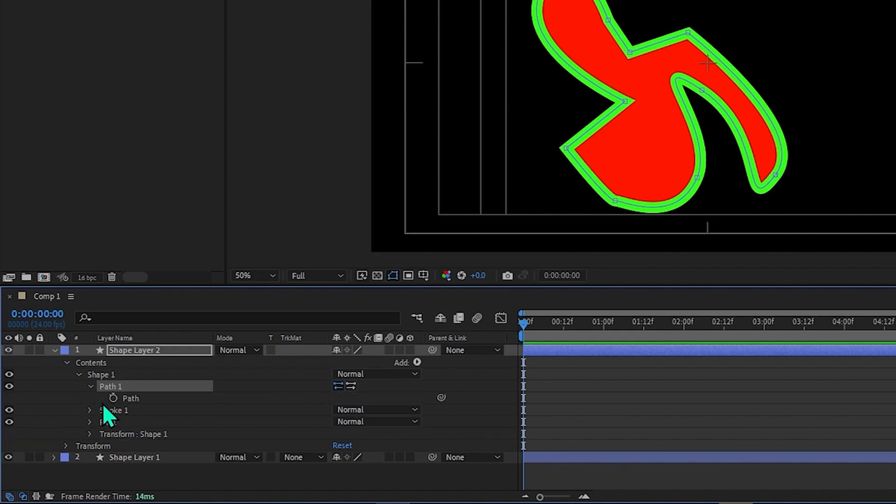
click(128, 400)
click(90, 387)
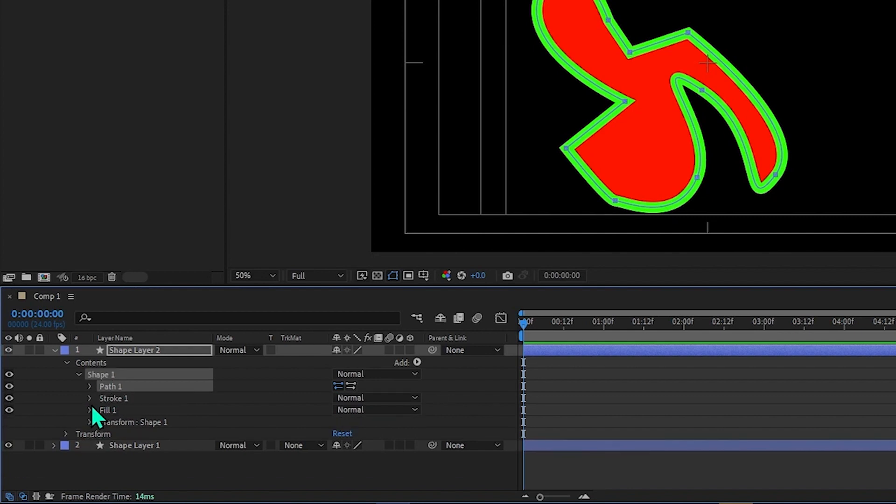
click(90, 398)
scroll(96, 423, down, 2)
click(89, 411)
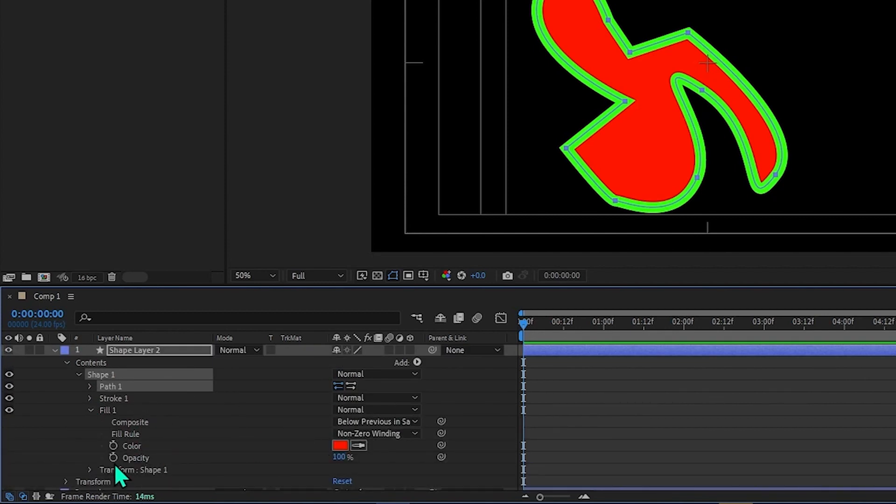
- Collapse the Fill 1 properties and delete Shape Layer 2 from the composition
click(91, 411)
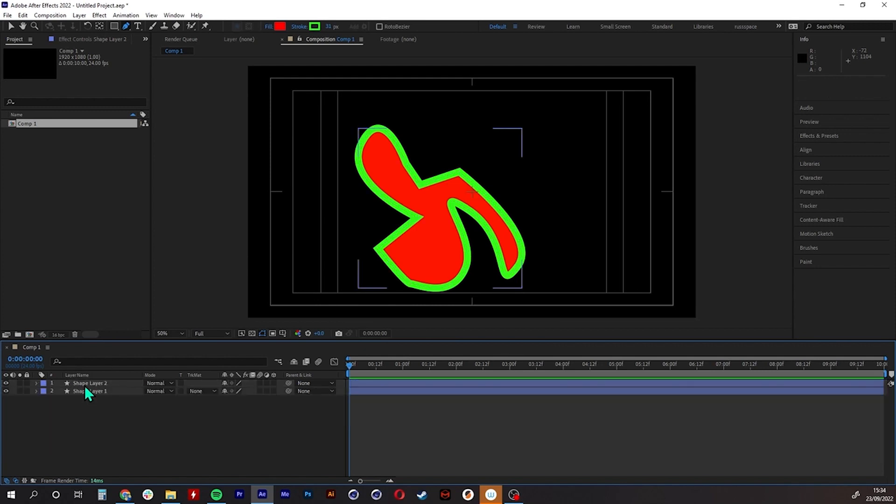
click(85, 384)
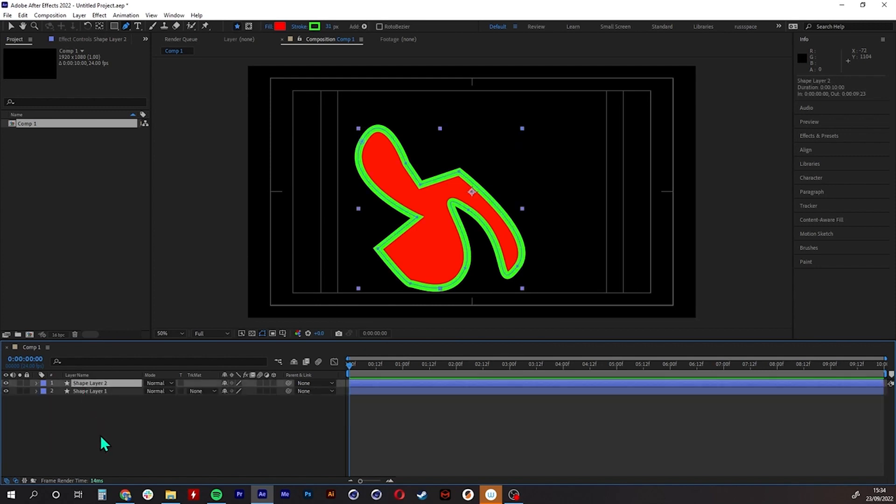
key(Delete)
- Set the Stroke 1 colour of the straight line on Shape Layer 1 to white
click(96, 382)
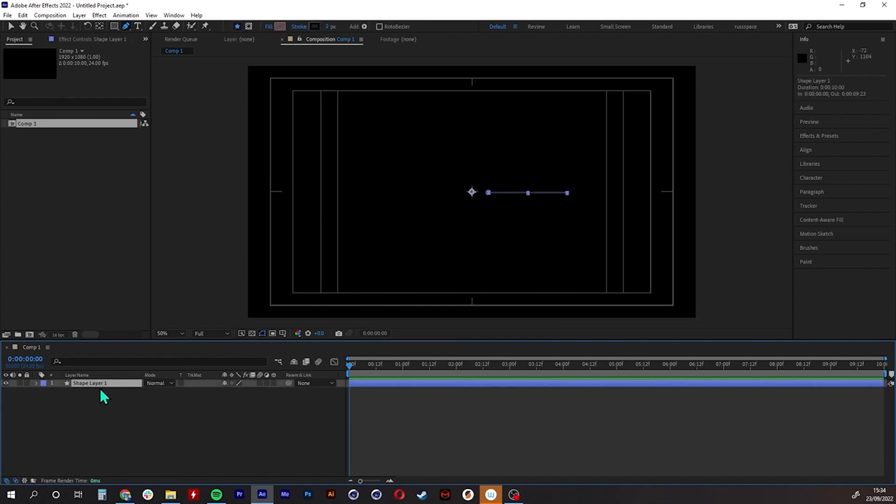
click(36, 383)
click(44, 392)
click(52, 399)
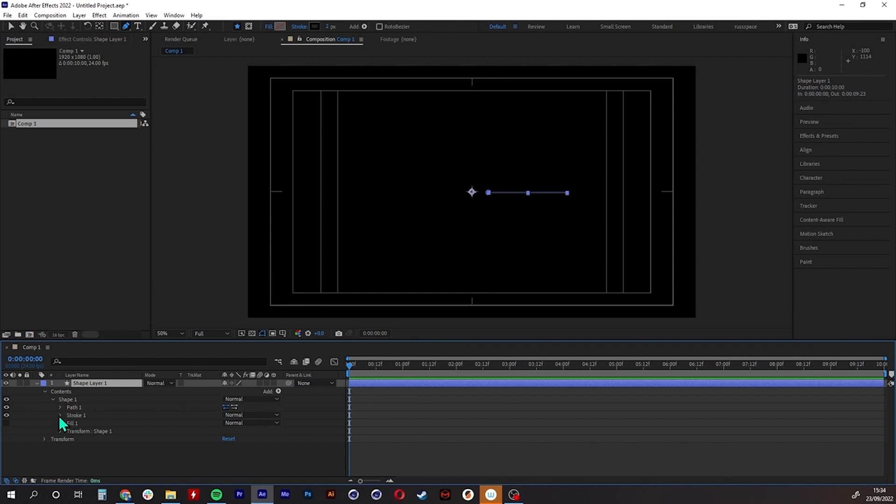
click(61, 415)
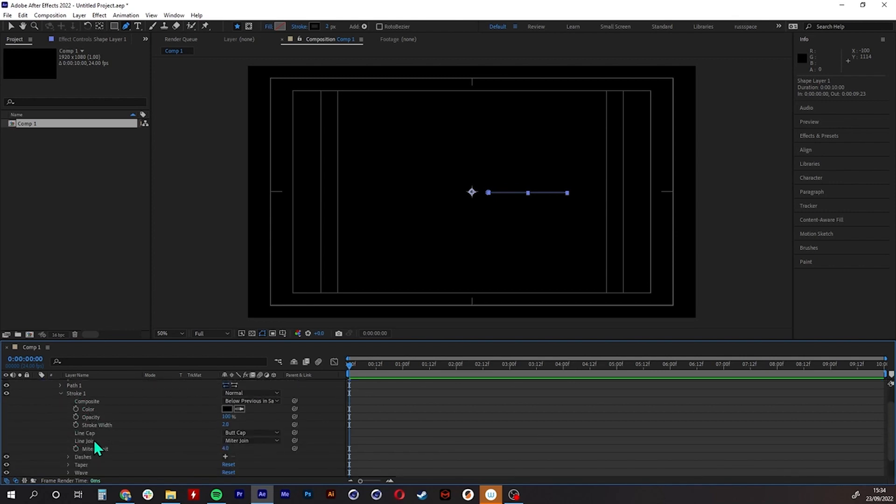
click(227, 409)
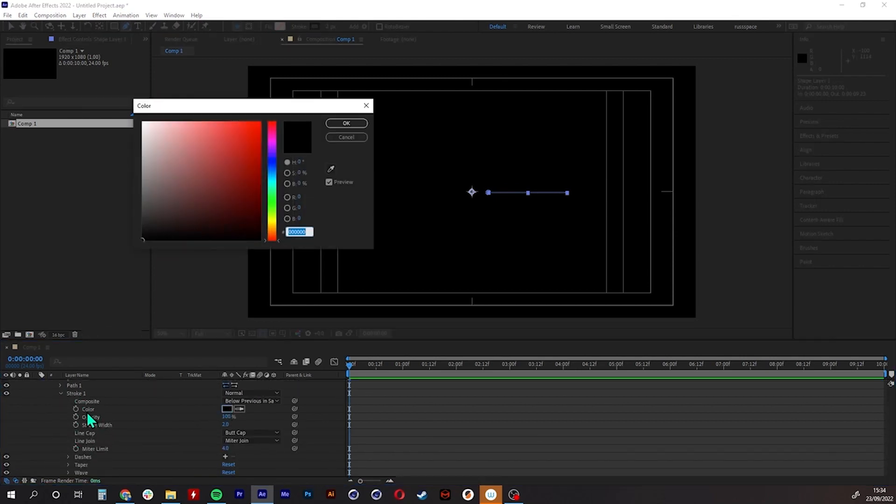
click(144, 123)
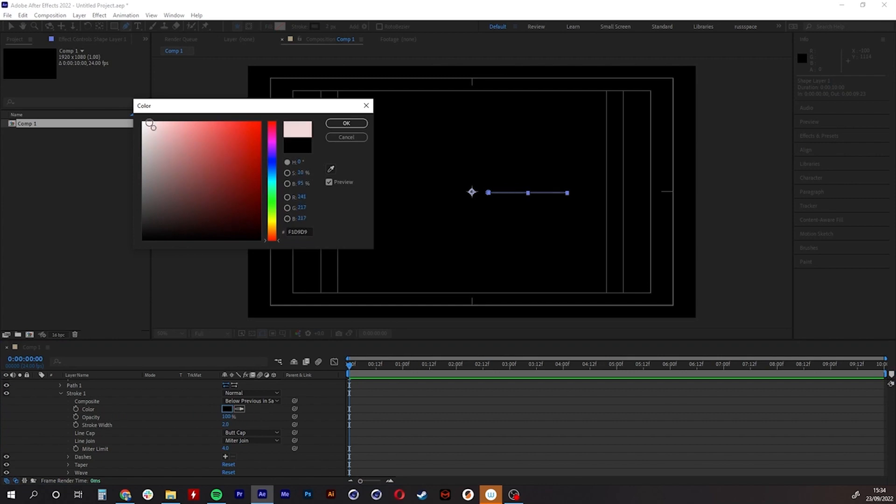
click(346, 123)
- Set the line's stroke width to 4 and its line cap to Round Cap
mouse_move(226, 424)
mouse_down()
mouse_move(254, 424)
mouse_move(245, 420)
mouse_up()
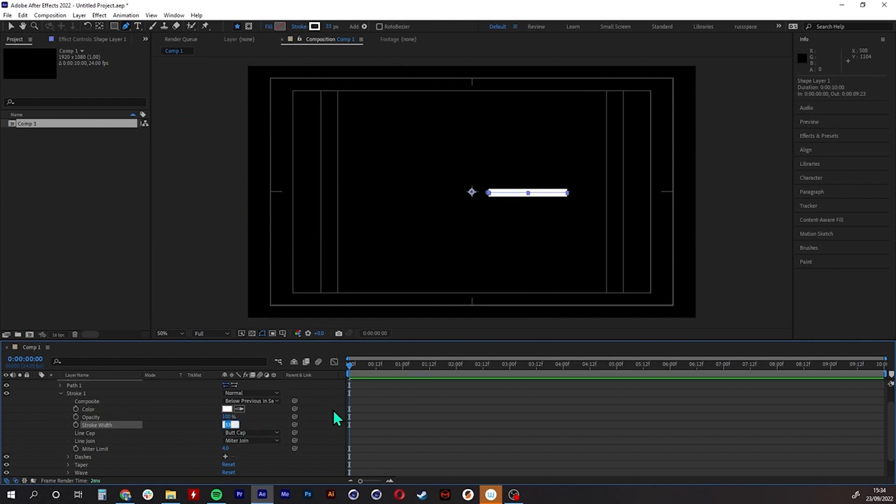
text(4)
key(Return)
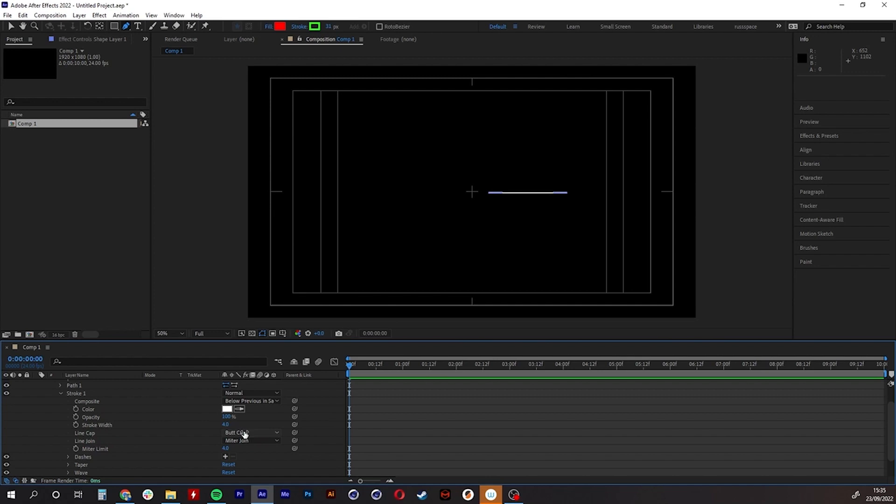
click(244, 434)
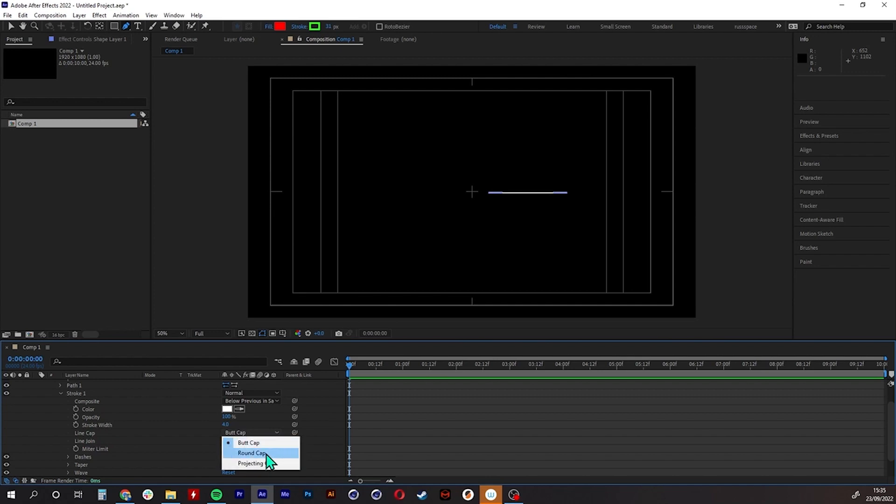
click(267, 454)
- Widen the line's stroke to 104 and switch its line cap to Butt Cap and back to Round Cap to compare the ends
drag(226, 425, 270, 420)
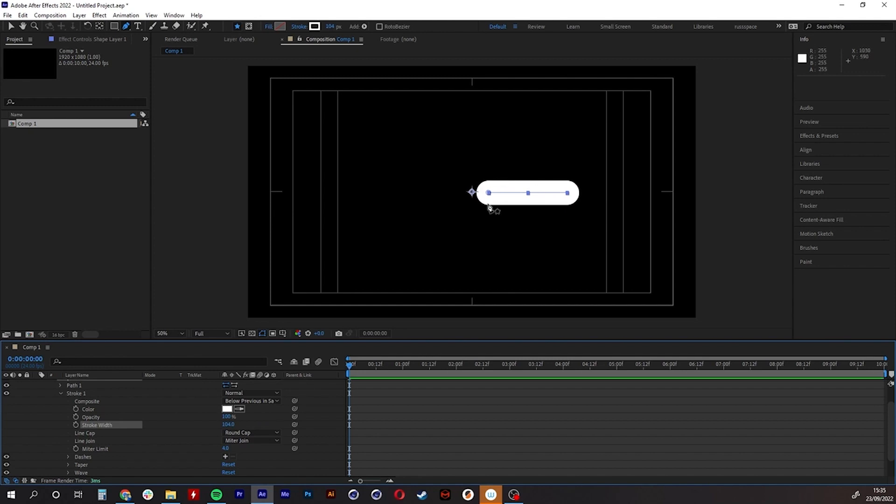
click(245, 433)
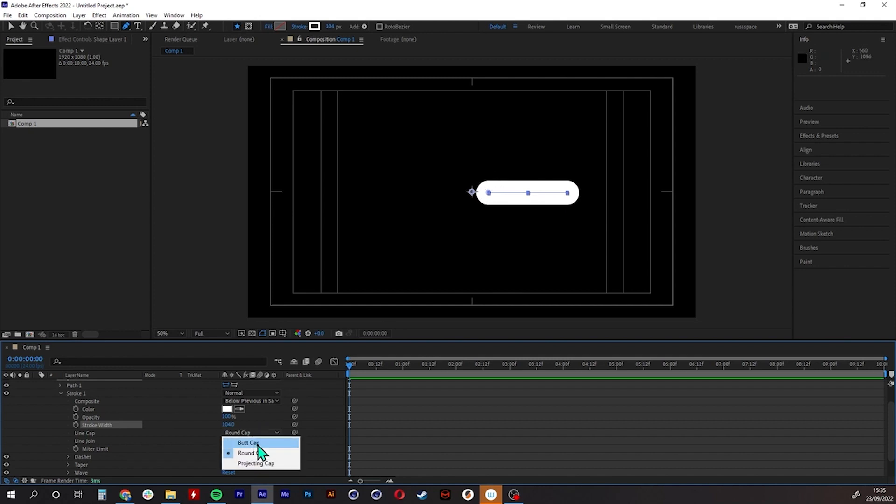
click(258, 445)
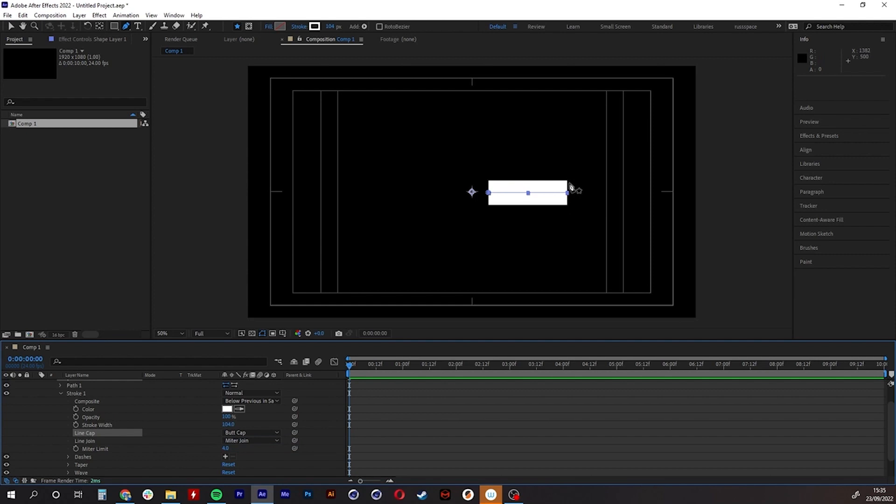
click(245, 434)
click(254, 455)
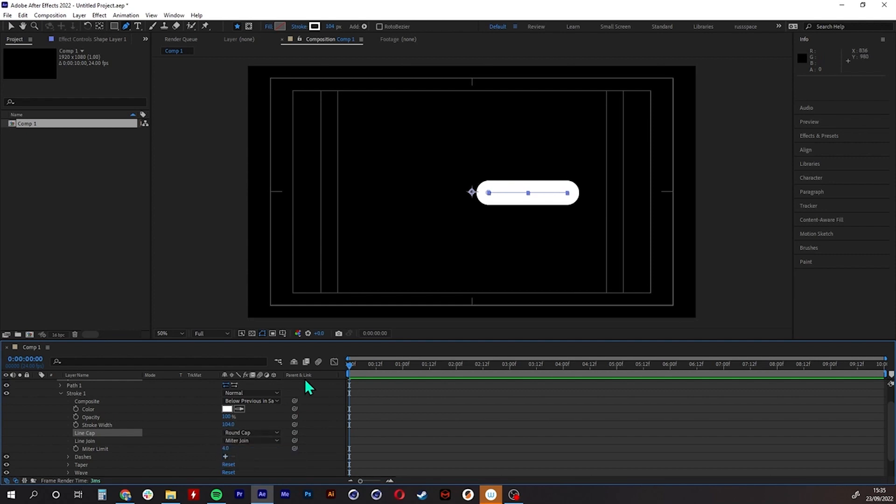
- Reduce the line's stroke width to 4 px
drag(230, 424, 227, 426)
click(228, 425)
text(5)
key(Return)
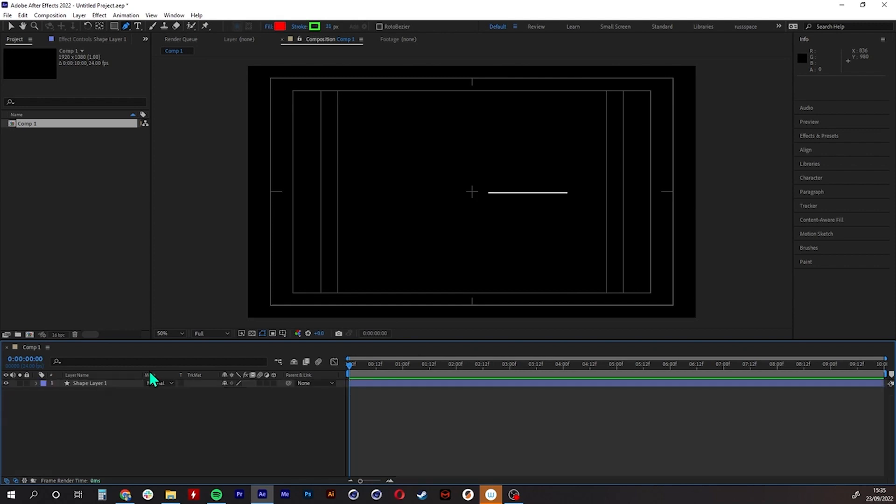
- Save the project under the name AEpop_RECORDING_01.aep
click(10, 17)
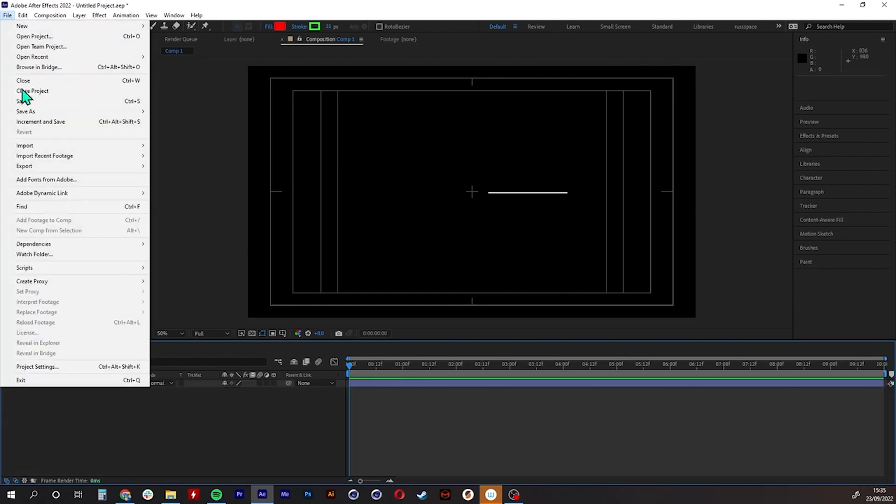
mouse_move(60, 112)
click(194, 112)
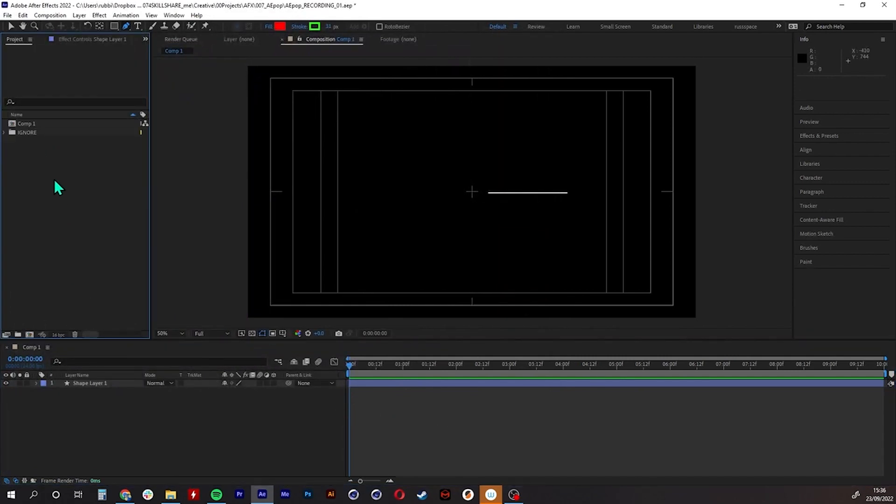
click(21, 135)
click(30, 138)
click(30, 135)
click(37, 144)
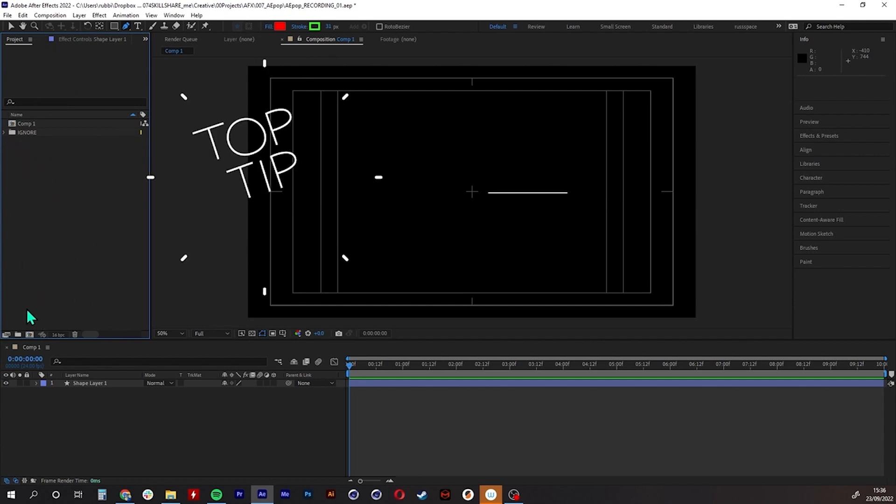
- Create a new project folder and try to move Comp 1 into it
click(18, 335)
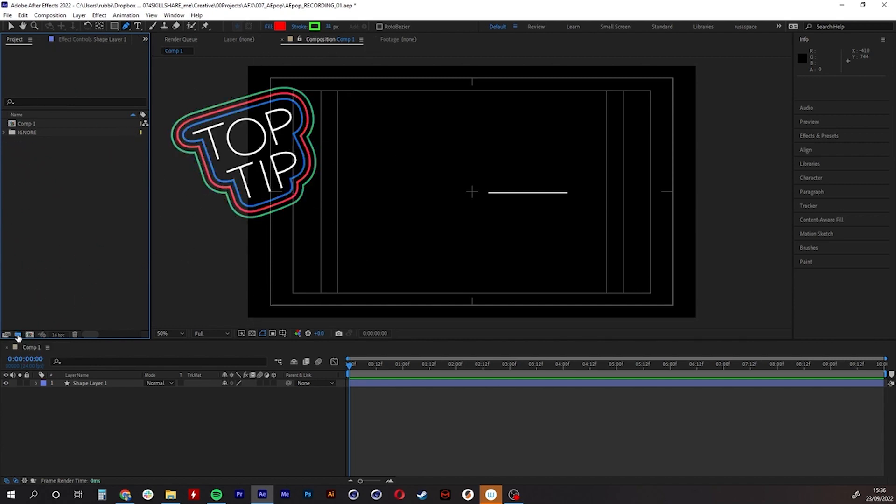
key(Return)
drag(28, 124, 35, 154)
click(35, 162)
- Look through the compositions organised inside the IGNORE folder, then collapse the folder
click(31, 133)
click(29, 131)
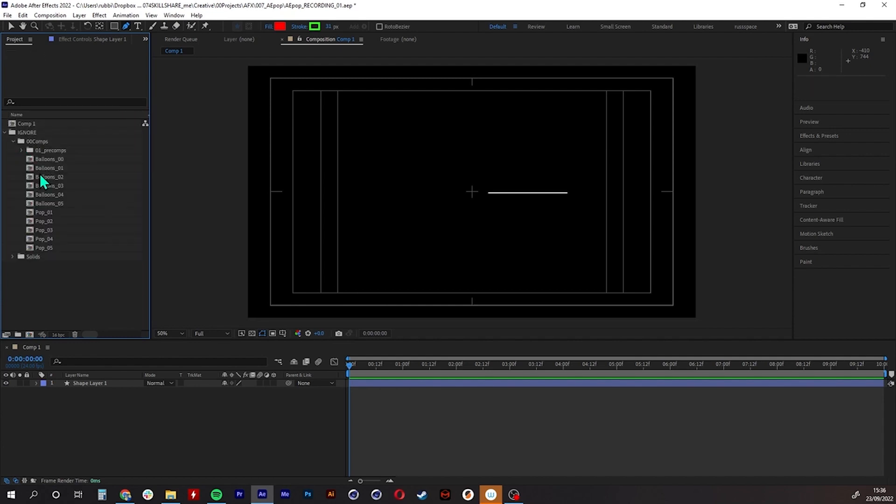
click(5, 132)
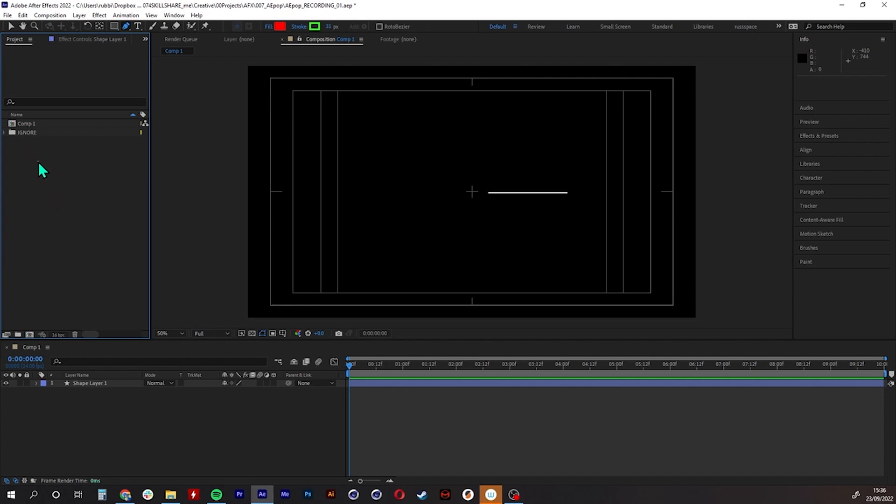
- Rename the composition Comp 1 as Pop_01
click(30, 124)
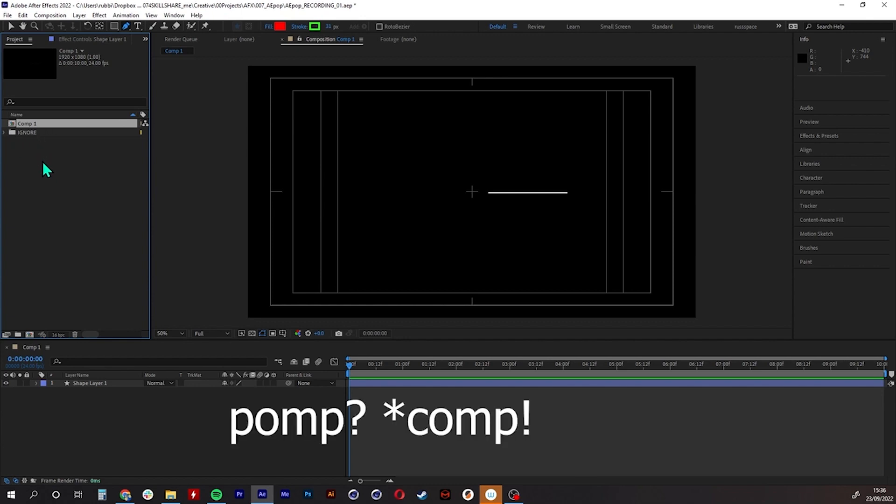
key(Return)
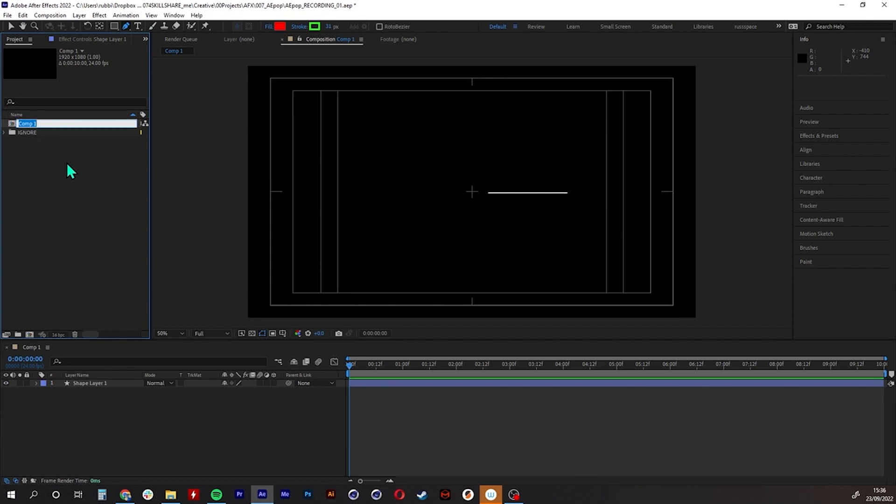
text(Pop_01)
key(Return)
right_click(35, 133)
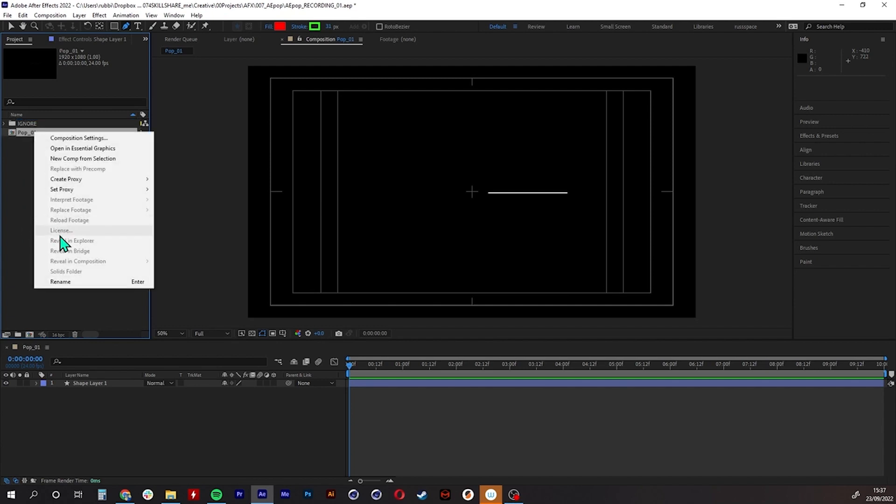
click(75, 301)
- Rename Shape Layer 1 as pop
click(85, 382)
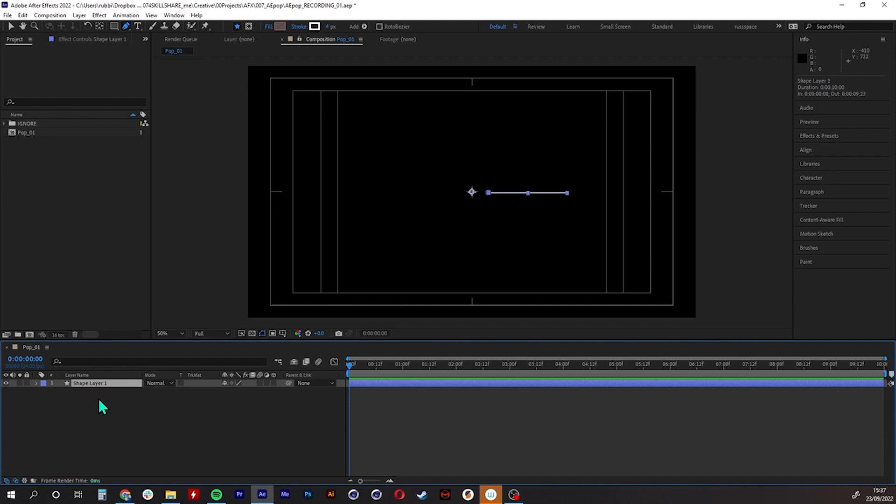
key(Return)
text(p)
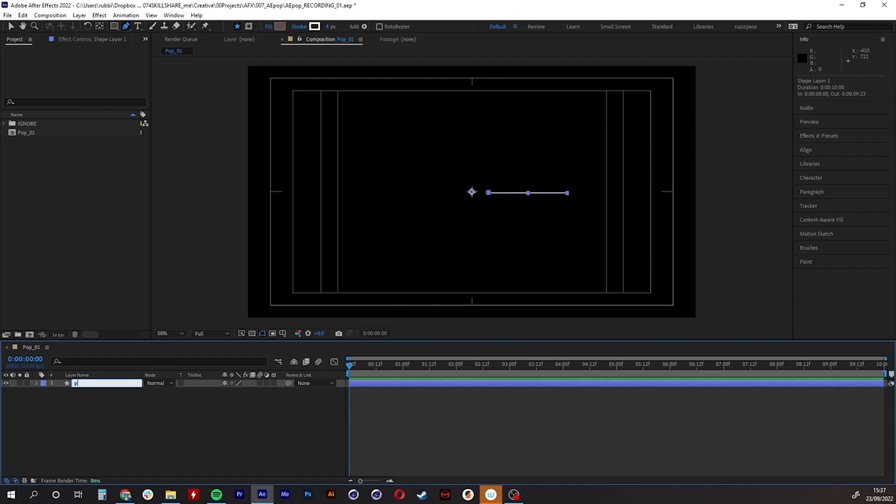
text(op)
key(Return)
- Set the stroke width of the line on the pop layer to 11 px and collapse the Stroke 1 properties
click(36, 383)
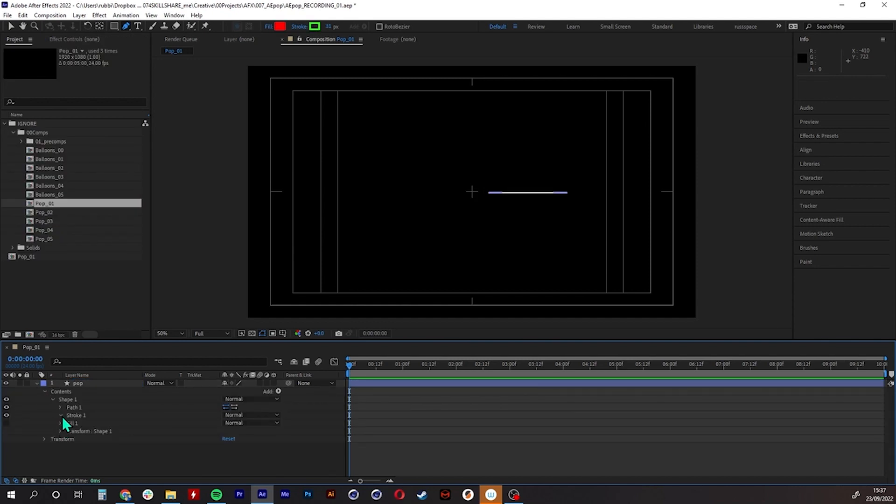
click(61, 415)
click(227, 424)
text(10)
click(267, 411)
click(60, 393)
click(90, 451)
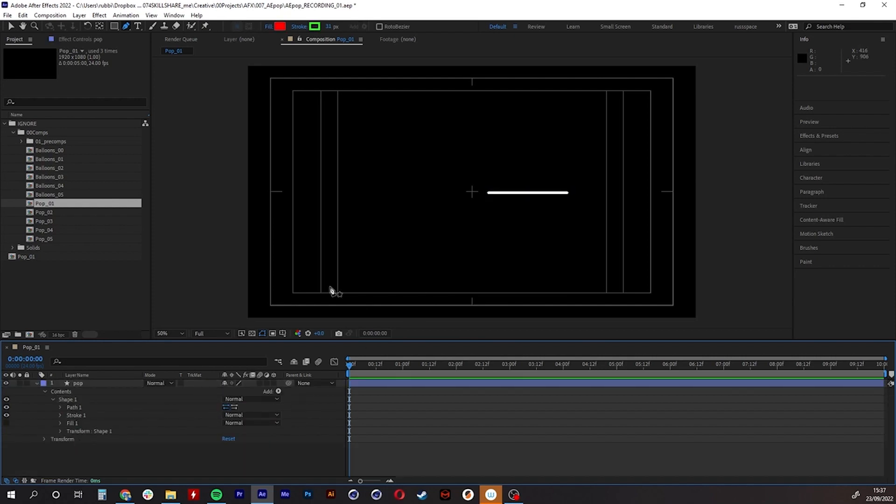
- Toggle the visibility of Fill 1, the whole pop layer and Stroke 1 to compare their effect on the line
click(81, 385)
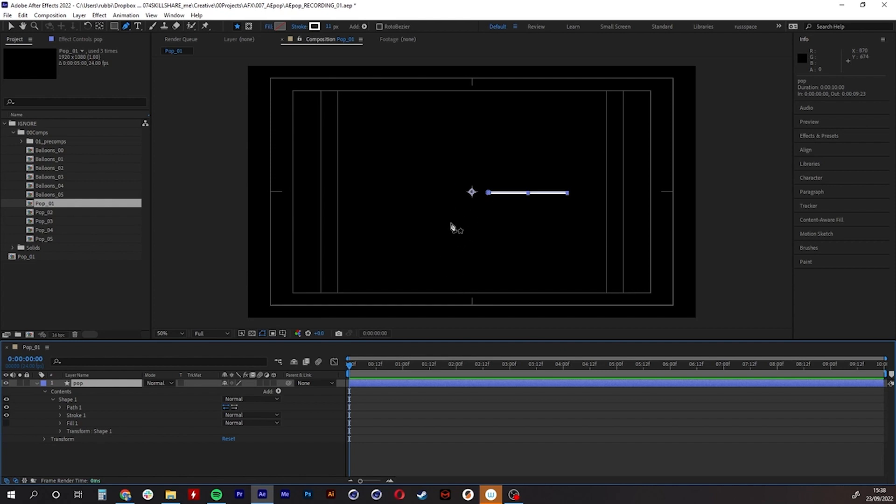
key(F2)
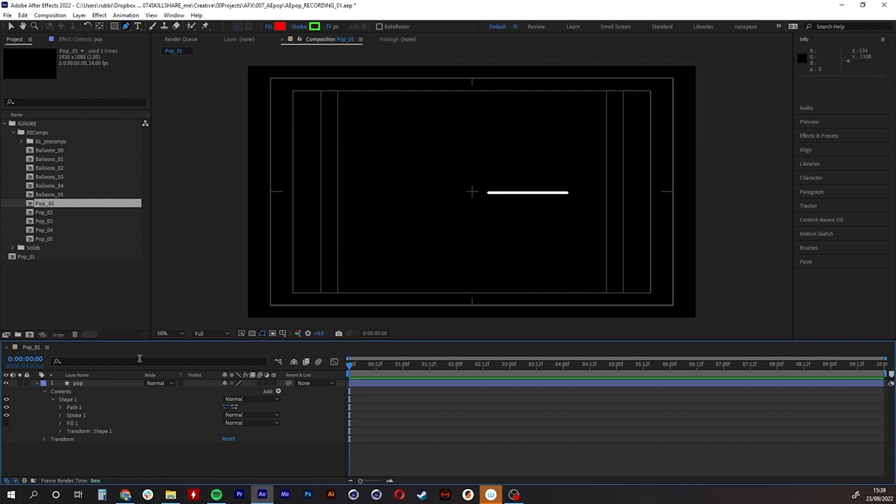
click(7, 423)
click(6, 422)
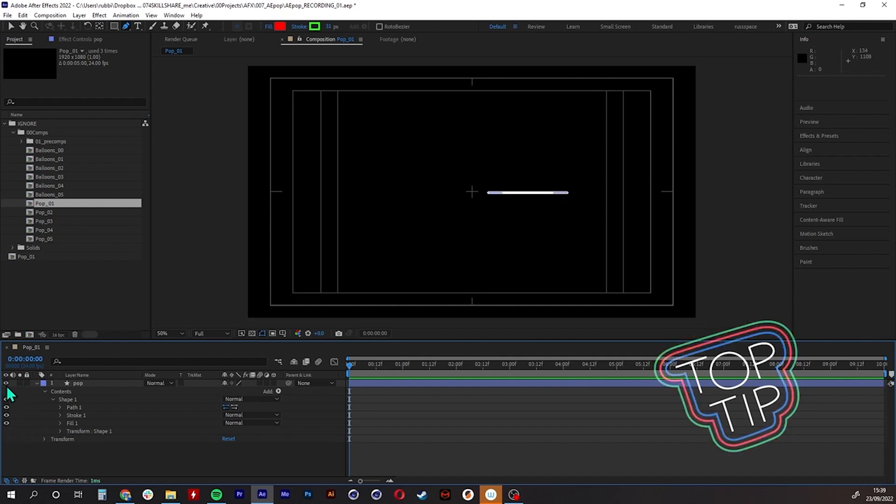
click(6, 384)
click(7, 383)
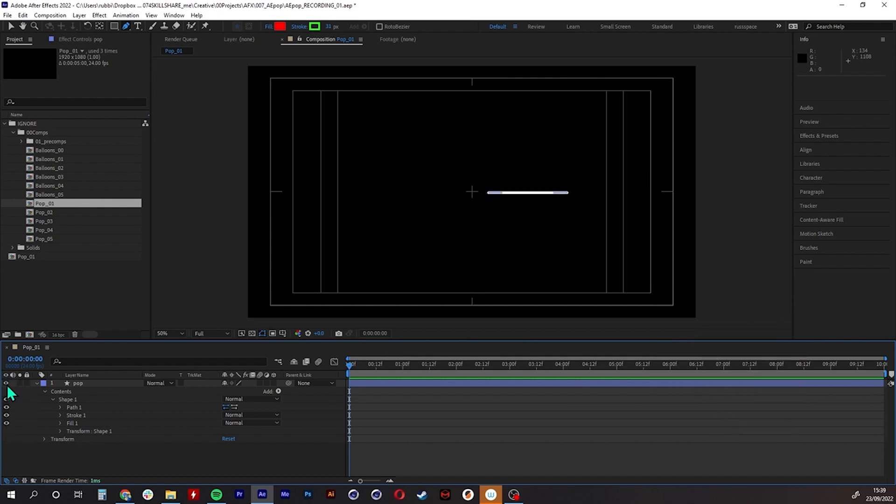
click(6, 415)
click(7, 416)
- Delete Fill 1 from Shape 1 on the pop layer
click(76, 423)
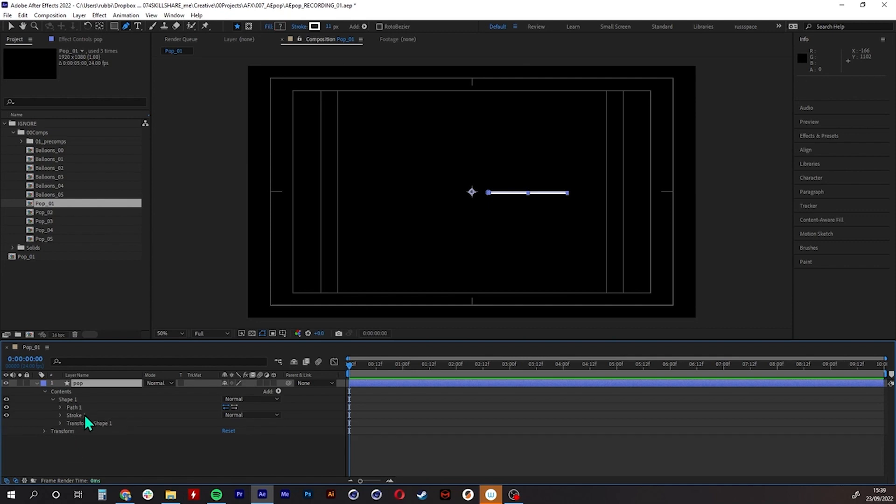
click(65, 438)
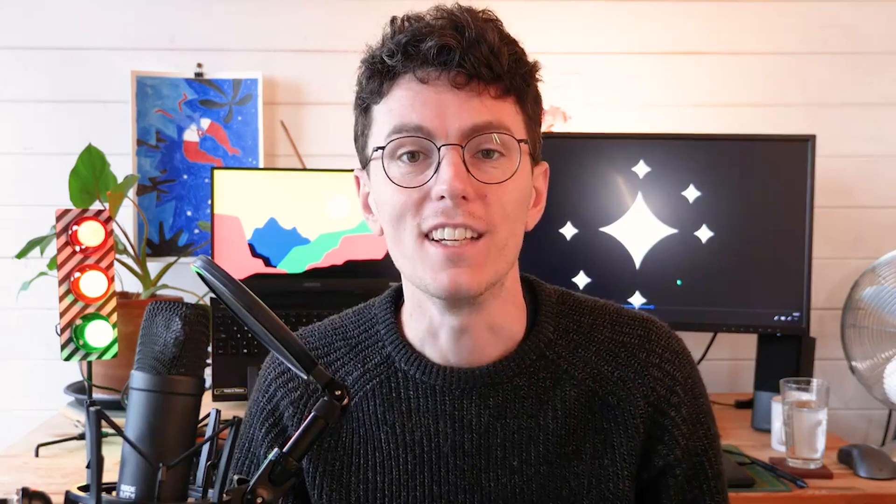
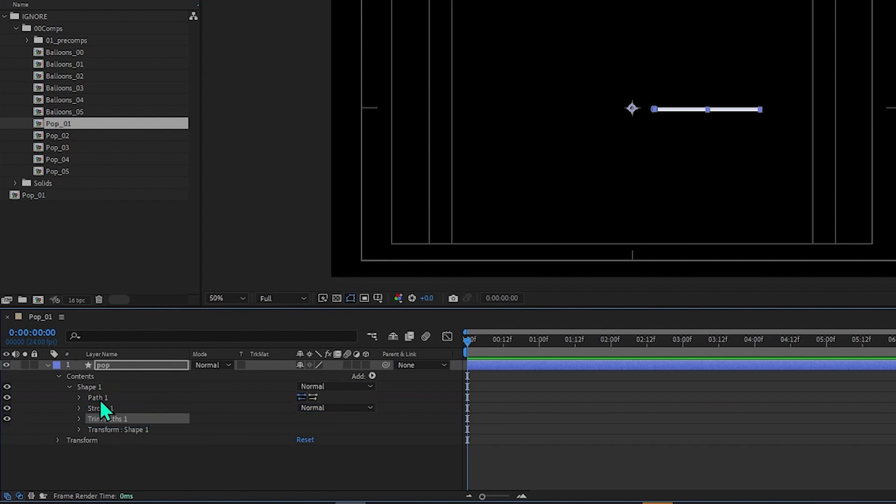
- Expand Trim Paths 1 on the pop layer and enable Start and End keyframing at 0:00:00:00
click(79, 419)
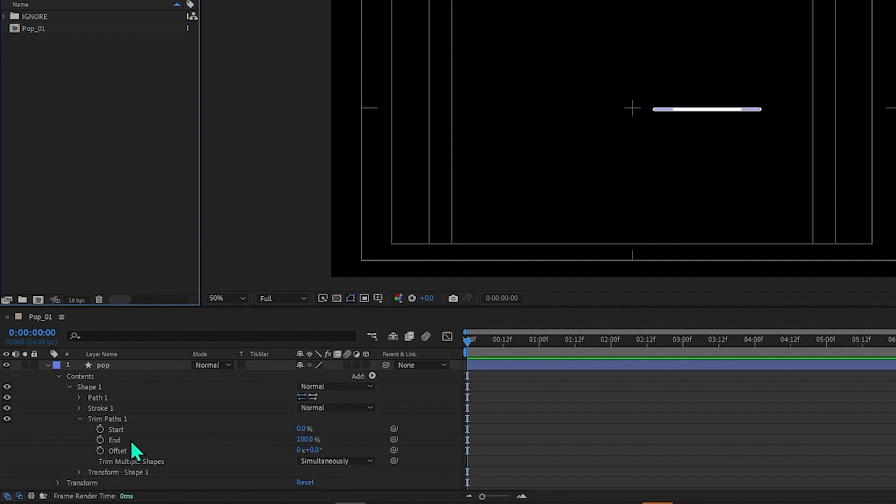
click(414, 387)
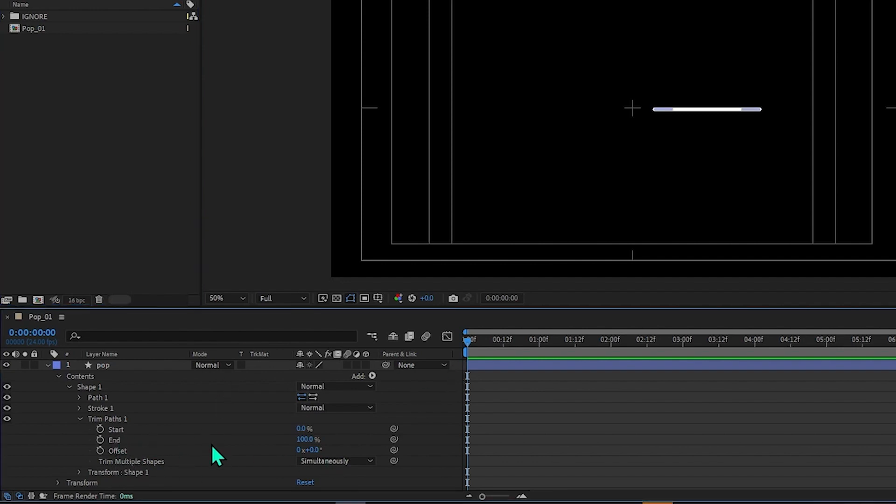
click(116, 429)
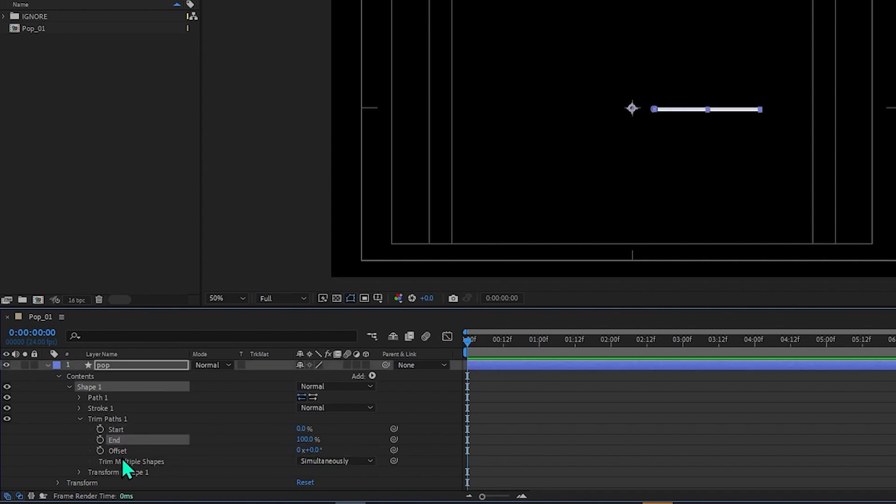
click(100, 429)
click(100, 439)
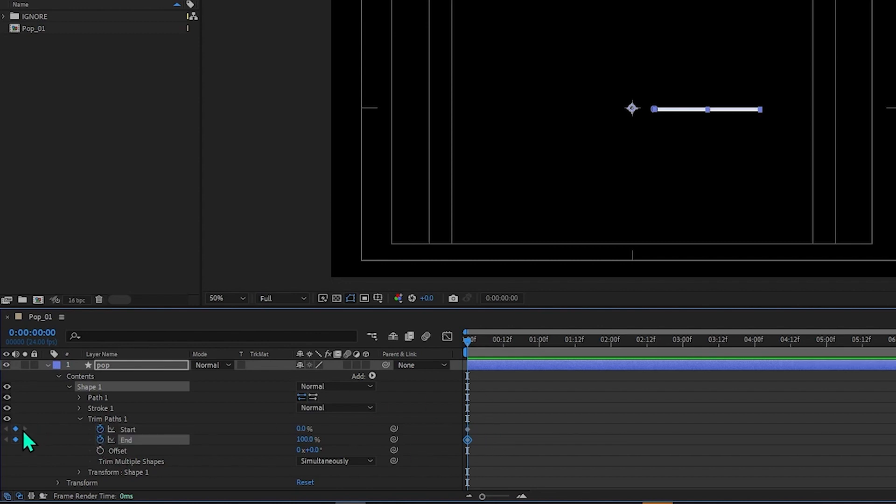
click(477, 430)
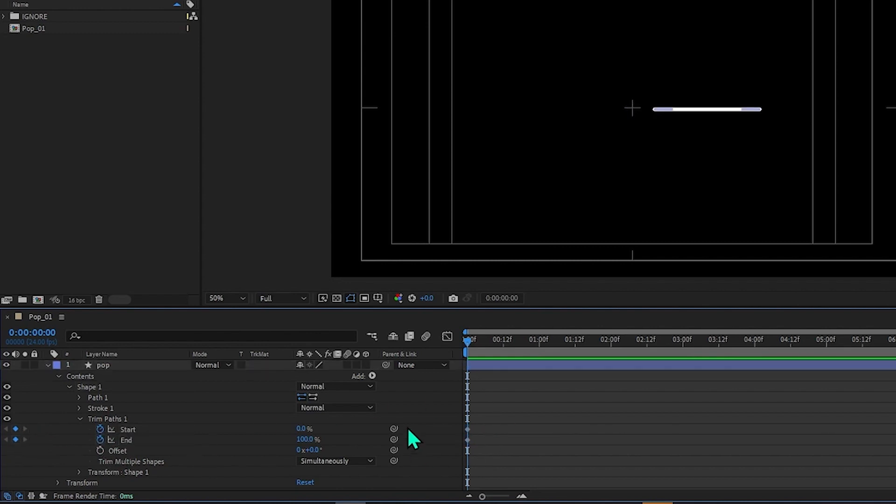
click(467, 429)
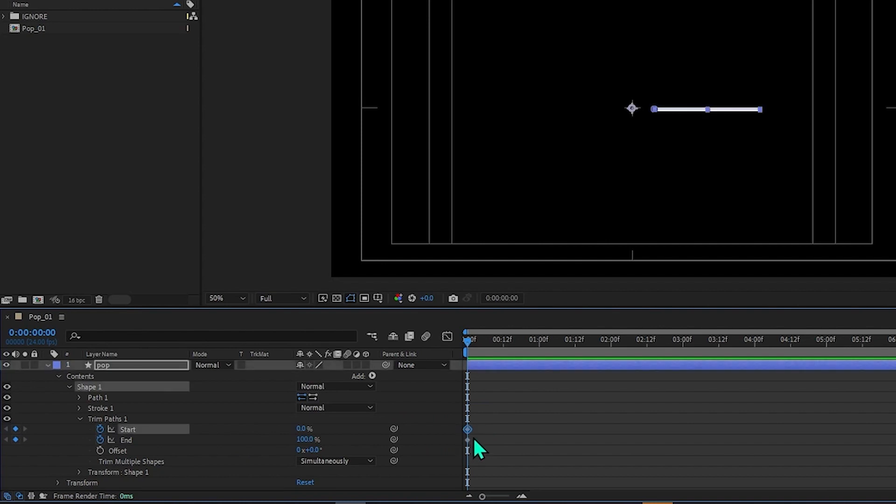
drag(487, 437, 455, 443)
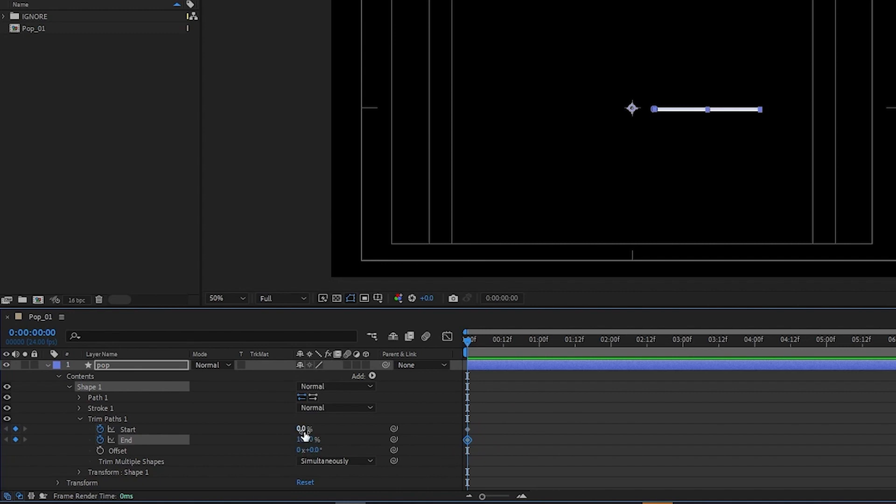
click(468, 429)
click(542, 426)
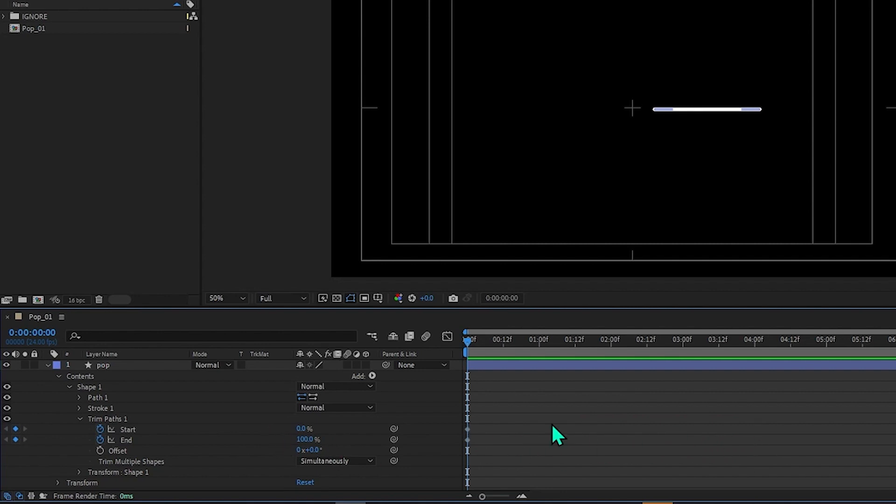
- Add a Trim Paths End keyframe of 0% at 0:00:01:19 on the pop layer
mouse_move(467, 342)
mouse_down()
mouse_move(492, 343)
mouse_move(455, 343)
mouse_up()
drag(473, 344, 404, 397)
drag(475, 340, 597, 335)
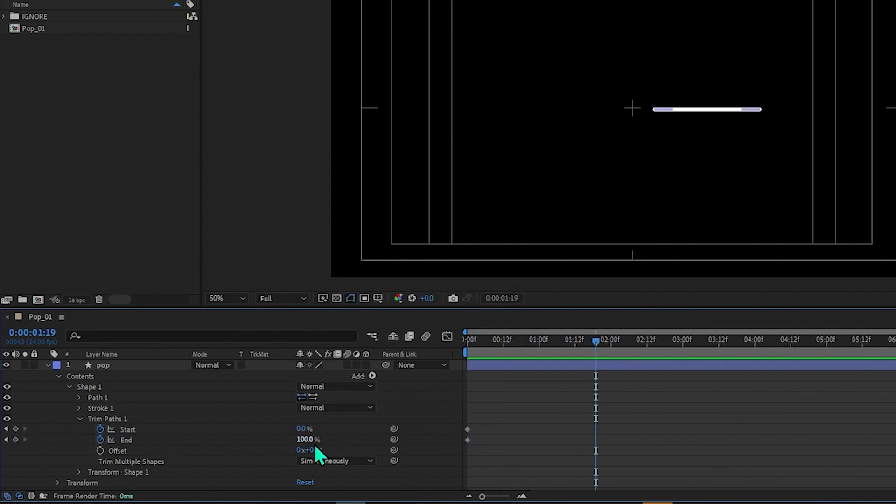
drag(303, 439, 251, 446)
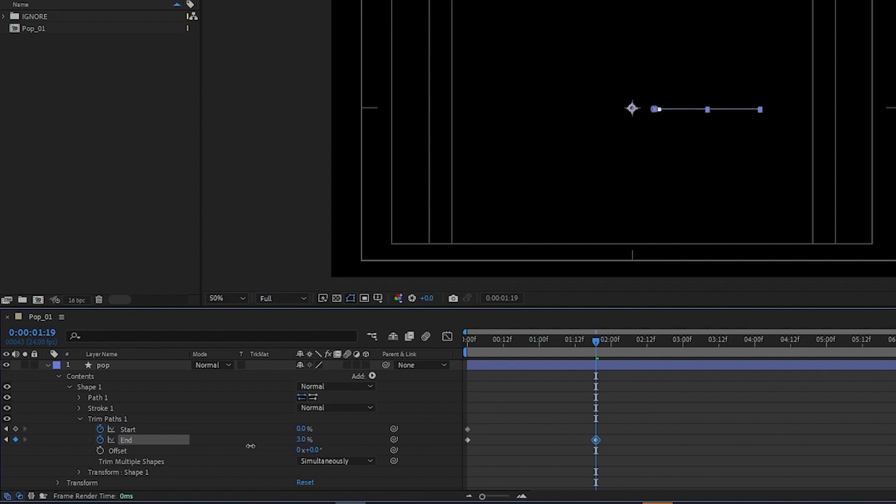
drag(198, 451, 197, 452)
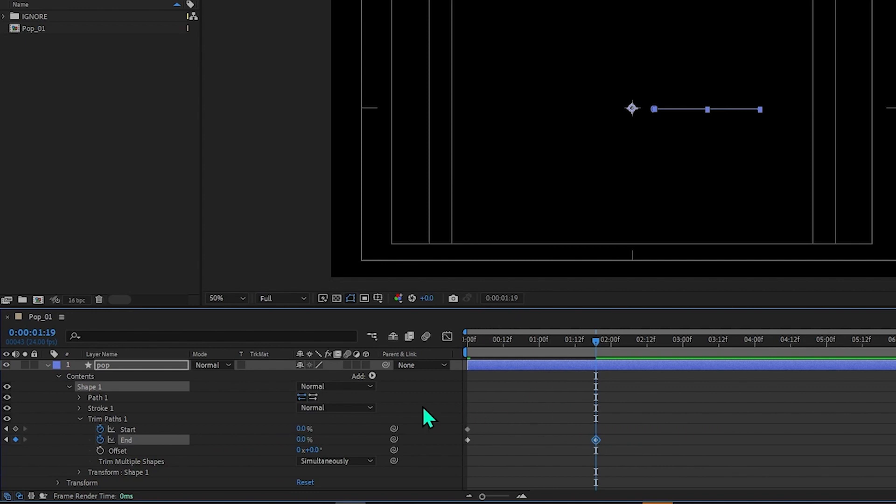
- Play back the line's End trim animation from 0:00:00:00 and return to the first frame
drag(564, 340, 392, 346)
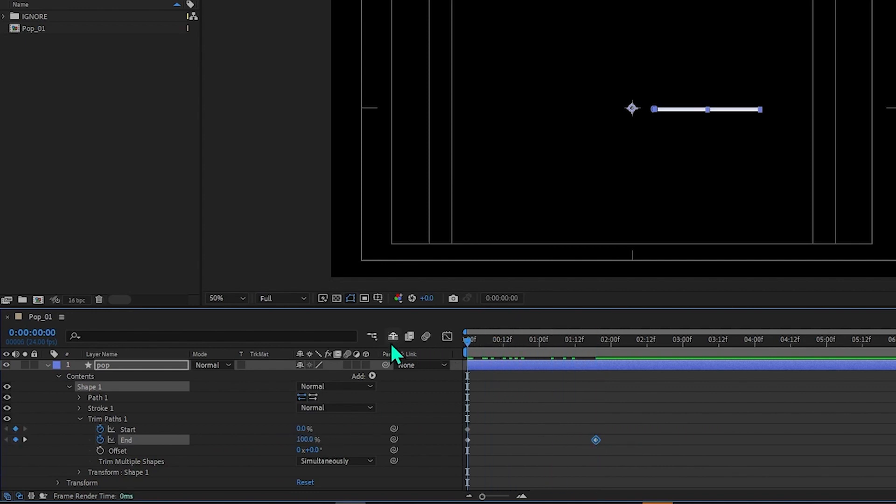
key(space)
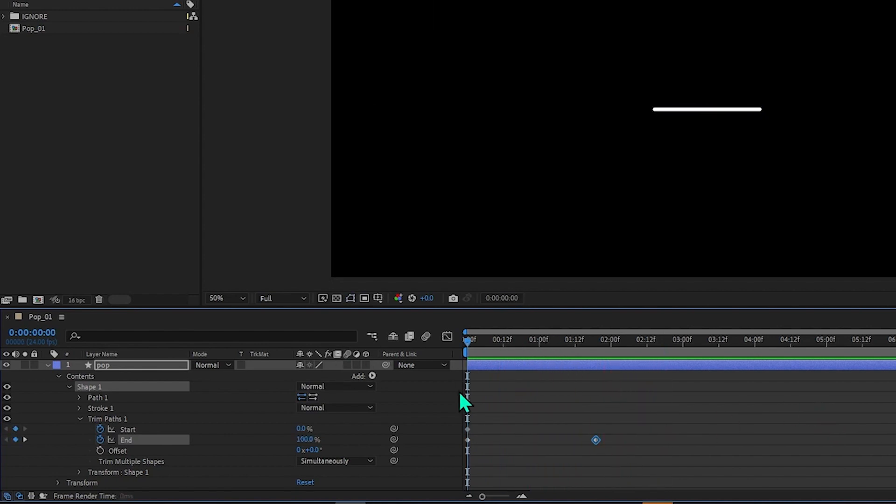
key(space)
mouse_move(490, 338)
mouse_down()
mouse_move(473, 341)
mouse_move(609, 337)
mouse_move(369, 384)
mouse_up()
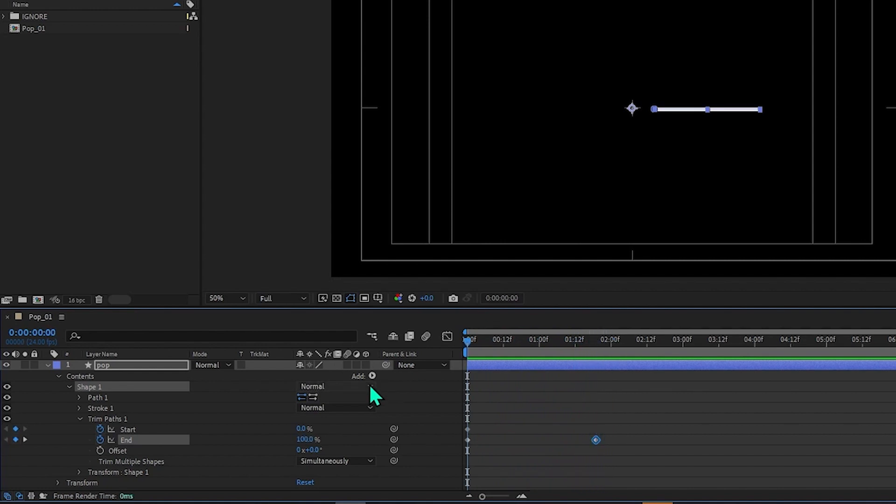
- Set the current time to 0:00:00:23 and delete the End keyframe at 0:00:01:19
mouse_move(547, 360)
mouse_down()
mouse_move(562, 347)
mouse_move(596, 351)
mouse_move(528, 342)
mouse_move(536, 342)
mouse_up()
click(596, 440)
key(Delete)
- Try different Trim Paths End and Start values at 0:00:00:23, and delete both keyframes created there
drag(310, 440, 233, 448)
mouse_move(301, 440)
mouse_down()
mouse_move(354, 432)
mouse_move(315, 426)
mouse_move(375, 427)
mouse_move(295, 430)
mouse_move(214, 460)
mouse_up()
click(303, 441)
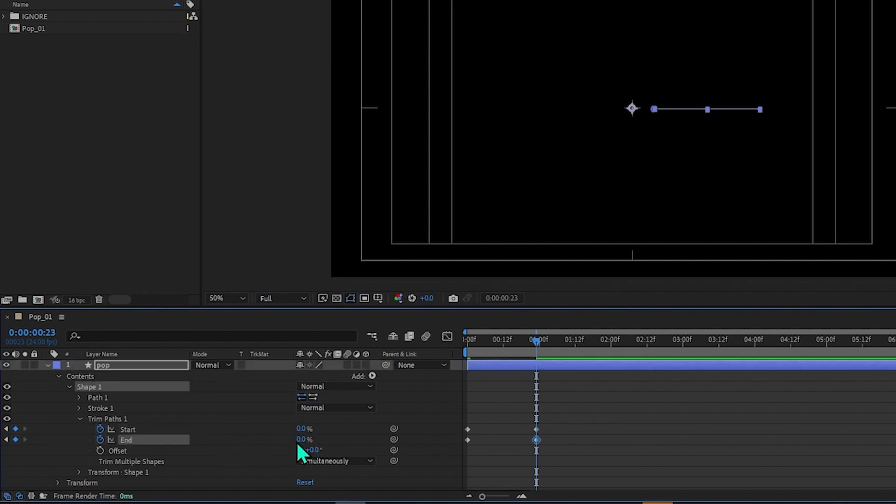
drag(301, 439, 374, 438)
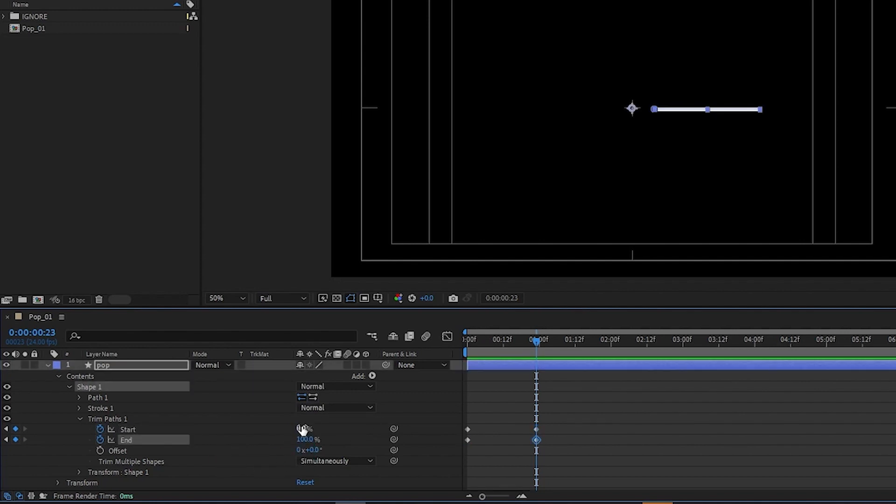
mouse_move(302, 428)
mouse_down()
mouse_move(379, 428)
mouse_move(488, 347)
mouse_up()
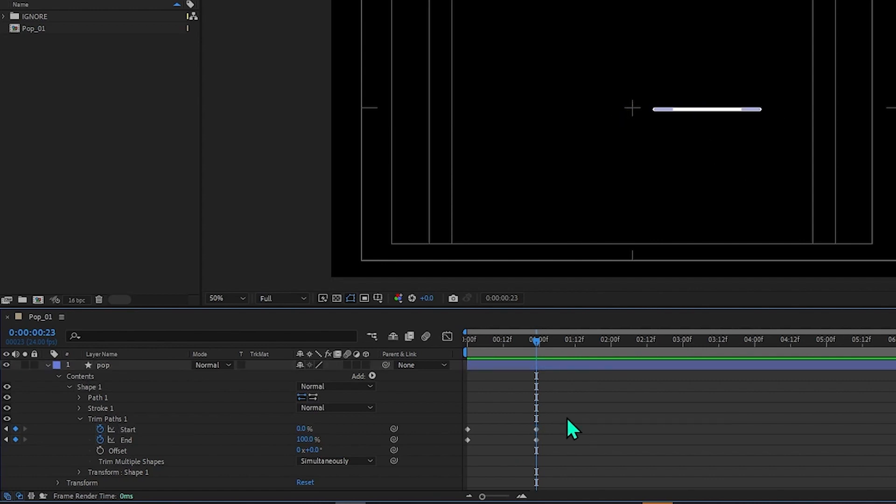
drag(566, 416, 535, 435)
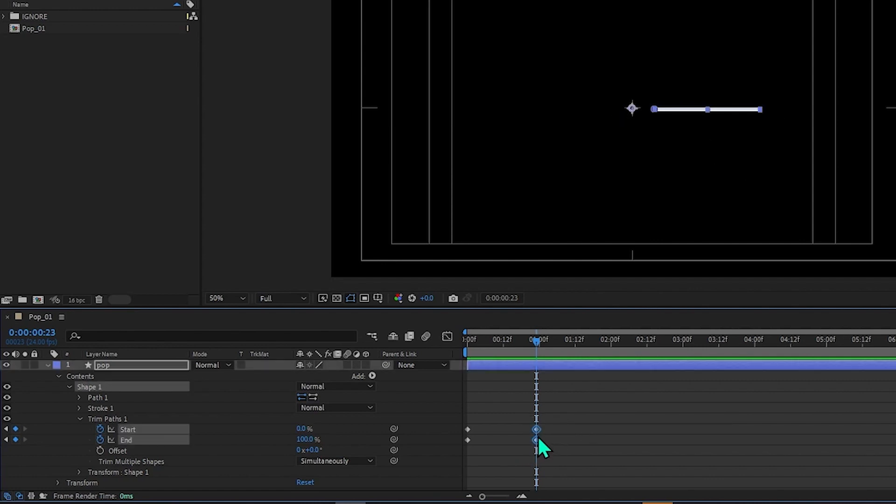
key(Delete)
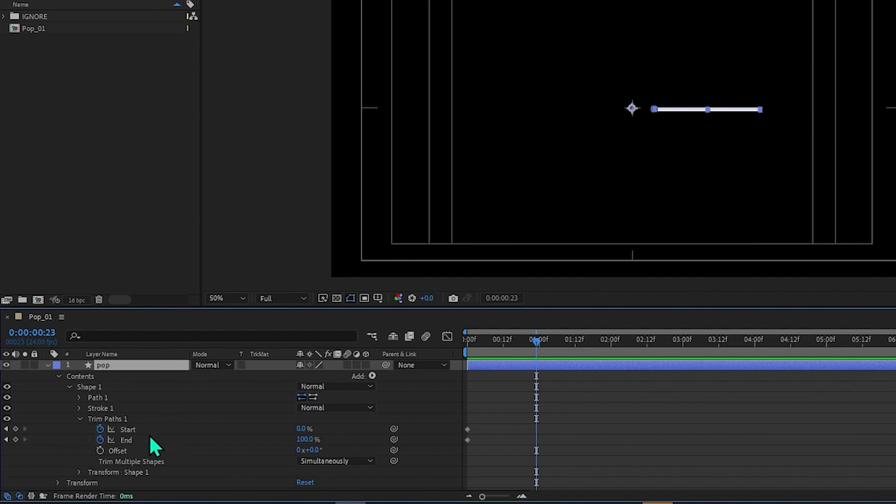
- Add trial Trim Paths Start keyframes by changing the value at several times, including 62% at 0:00:02:13
click(124, 430)
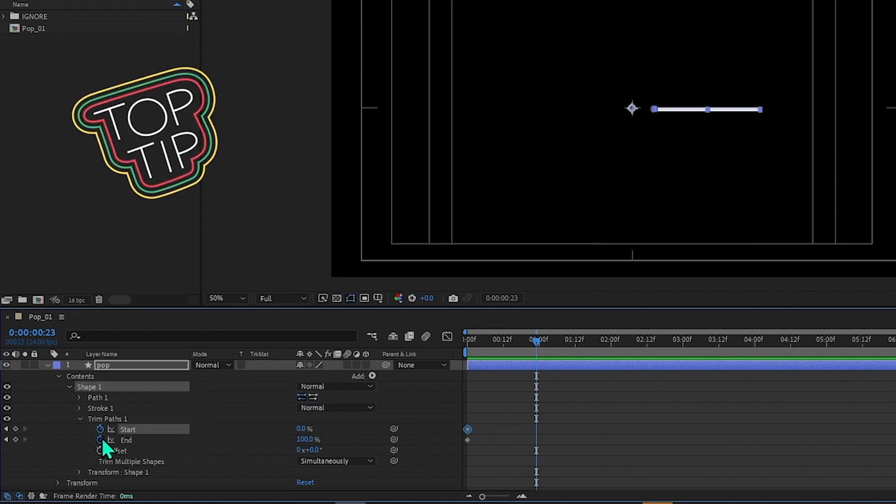
drag(303, 428, 316, 428)
drag(558, 343, 620, 344)
drag(310, 428, 355, 429)
drag(628, 343, 650, 345)
drag(304, 428, 299, 429)
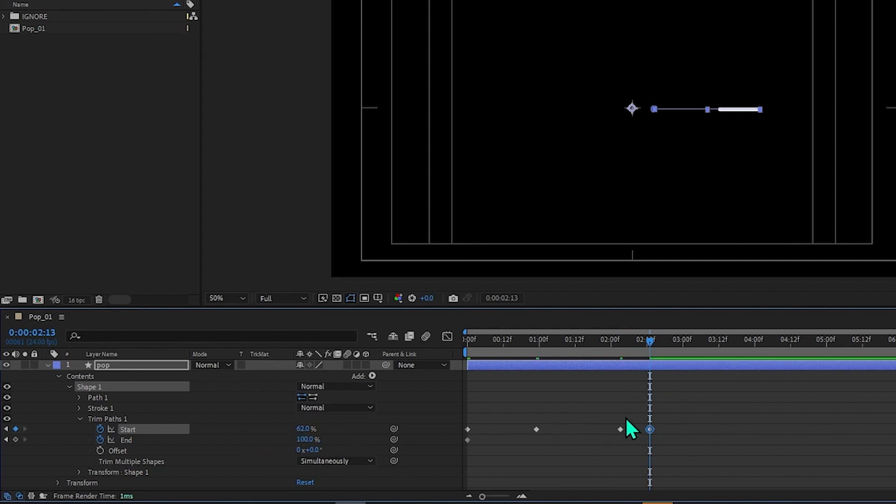
- Shift the trial Start keyframes in time and add another 62% Start keyframe at 0:00:04:00
drag(668, 416, 632, 444)
drag(690, 405, 656, 429)
drag(655, 341, 756, 338)
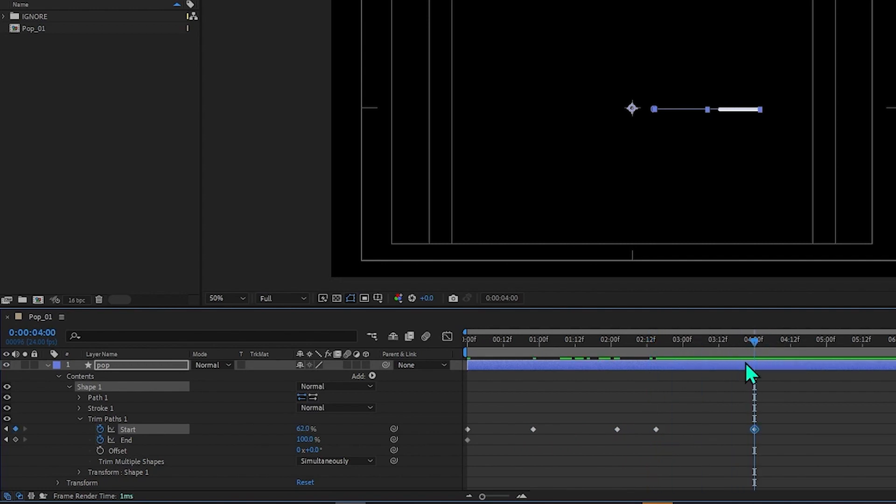
- Delete all Start keyframes after the first one and return to 0:00:00:00
click(656, 429)
drag(779, 418, 528, 436)
key(Delete)
key(Home)
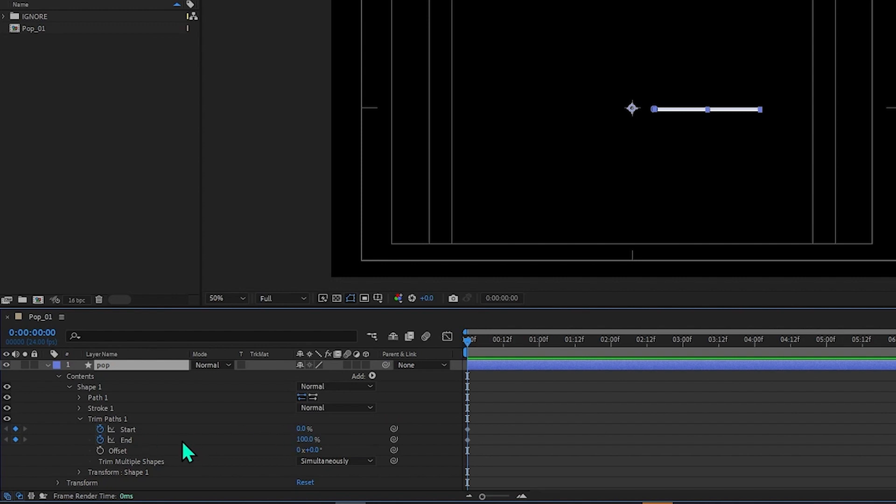
- Set the Trim Paths End value to 0% at 0:00:00:00
click(304, 439)
text(0)
key(Return)
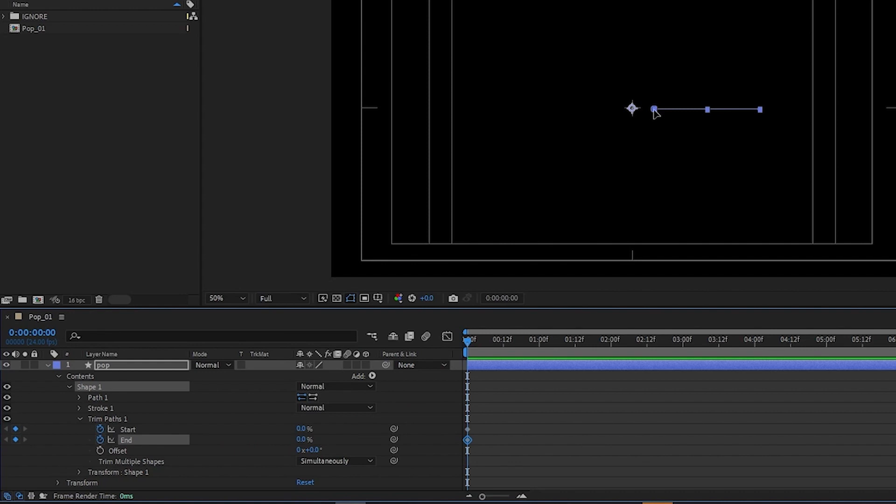
- Add End and Start keyframes of 100% at 0:00:00:17 and scrub through the frames between the keyframes
drag(479, 342, 518, 342)
drag(304, 444, 367, 441)
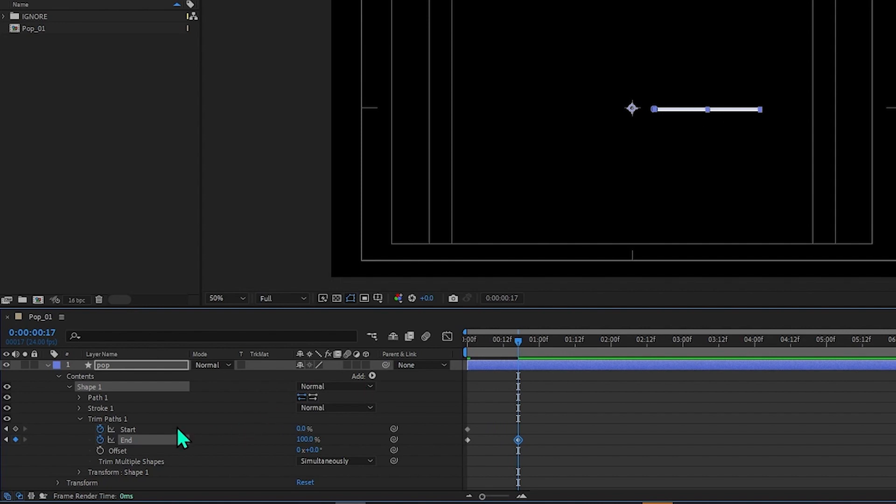
drag(304, 429, 429, 411)
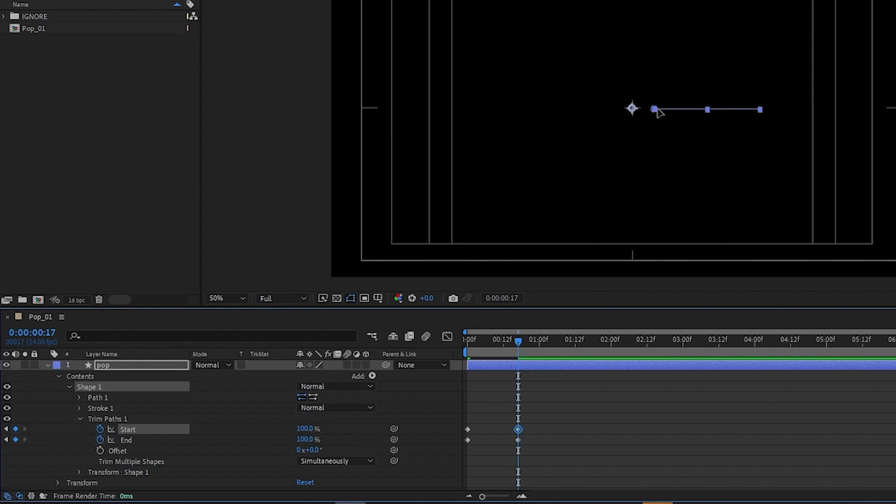
drag(517, 341, 489, 348)
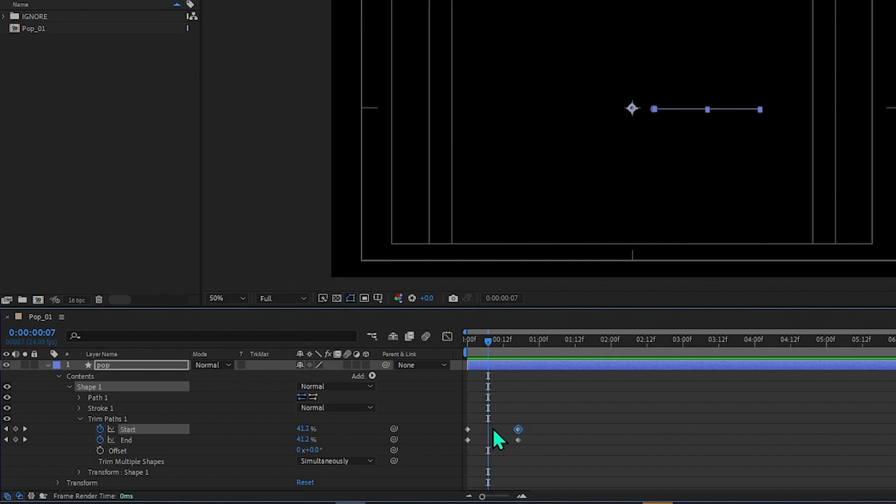
drag(488, 345, 495, 347)
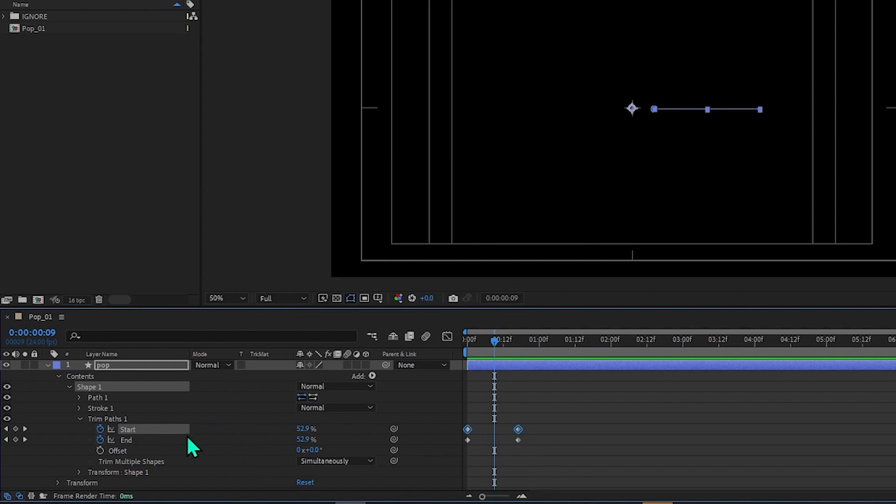
- Offset both Start keyframes to about 0:00:00:08 and 0:00:01:01, and play back the line animation from the start
drag(469, 429, 491, 430)
mouse_move(494, 350)
mouse_down()
mouse_move(480, 338)
mouse_move(443, 347)
mouse_move(554, 359)
mouse_move(424, 373)
mouse_up()
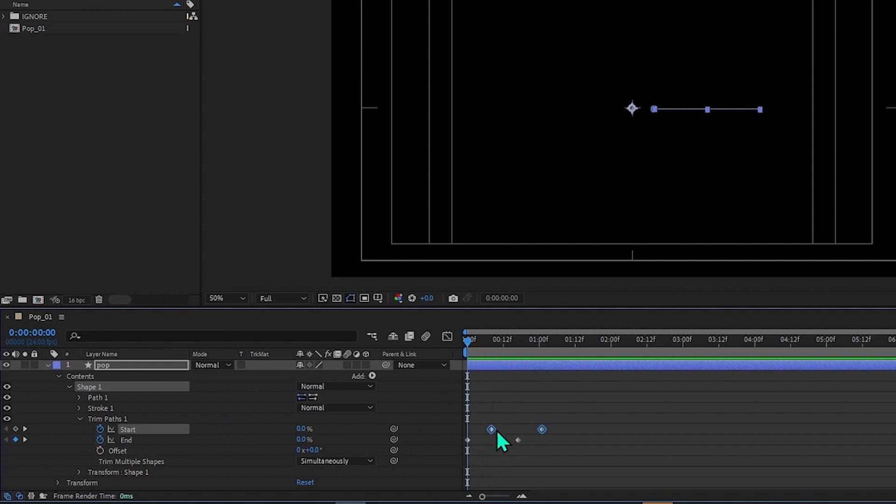
key(space)
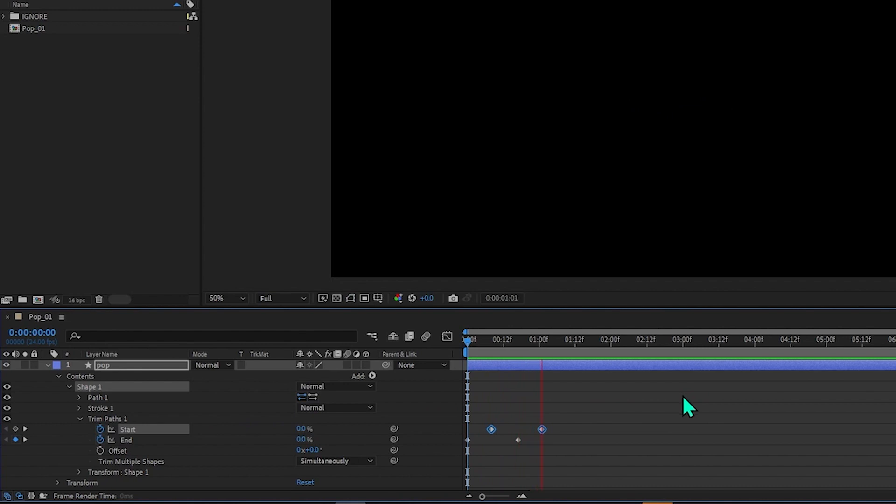
key(space)
key(space)
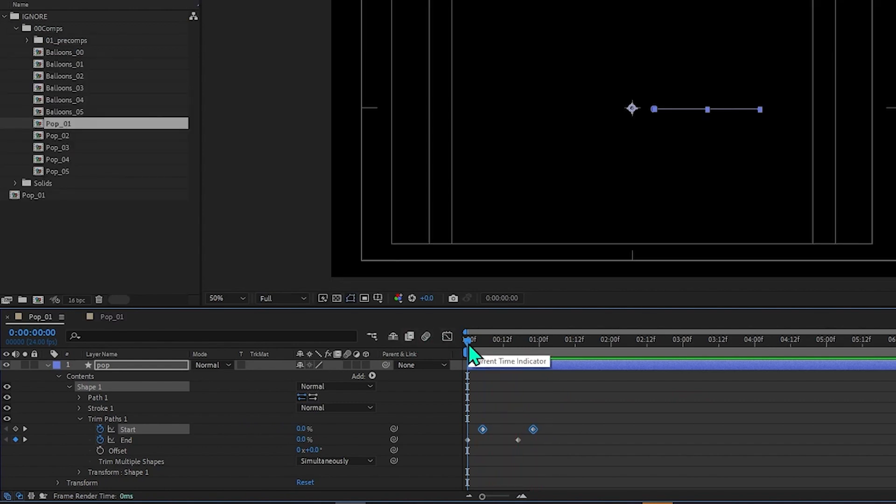
key(space)
key(space)
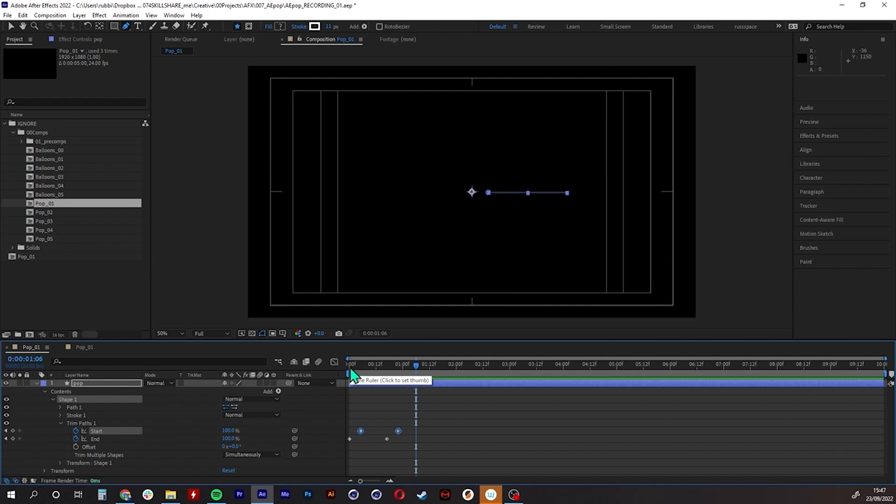
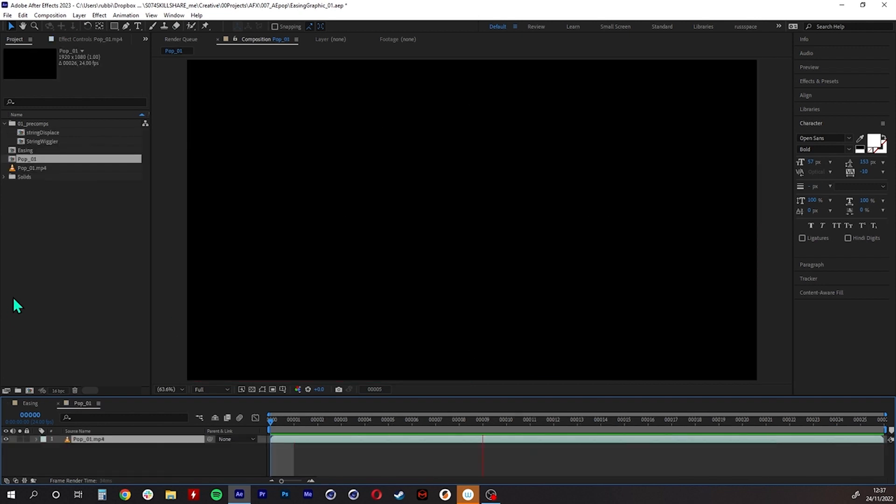
- Examine the opening frames of the radiating lines in the Pop_01.mp4 reference clip
key(space)
mouse_move(274, 424)
mouse_down()
mouse_move(345, 415)
mouse_move(264, 423)
mouse_move(449, 408)
mouse_move(395, 398)
mouse_move(254, 409)
mouse_move(415, 407)
mouse_move(270, 411)
mouse_up()
click(284, 422)
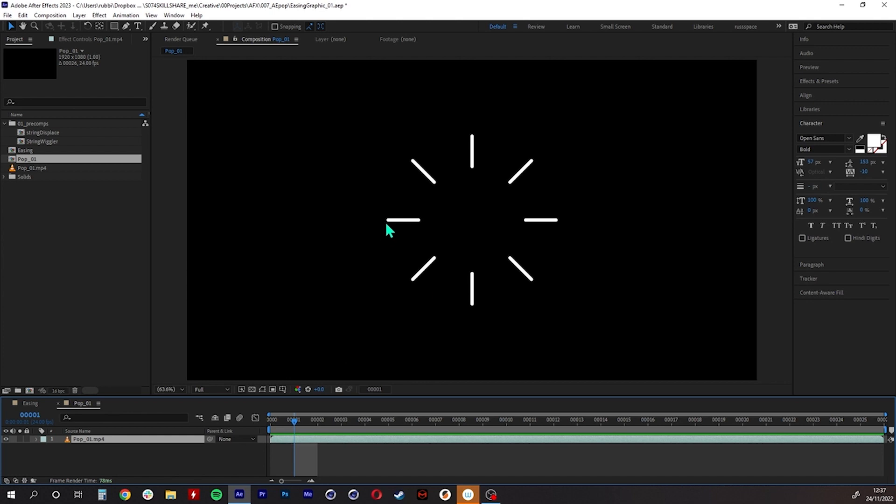
drag(298, 424, 182, 405)
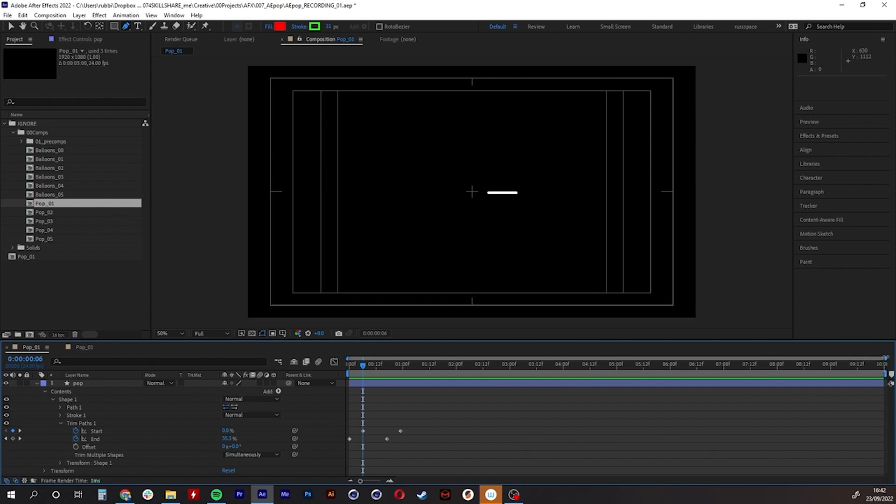
- Move both Trim Paths Start keyframes earlier, to 0:00:00:01 and 0:00:00:18, so each trails its End keyframe by one frame
drag(885, 358, 527, 358)
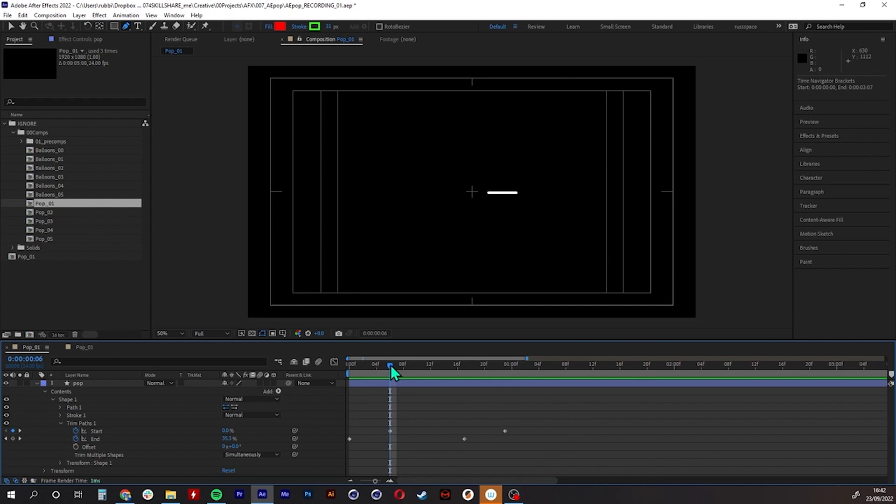
drag(390, 365, 349, 367)
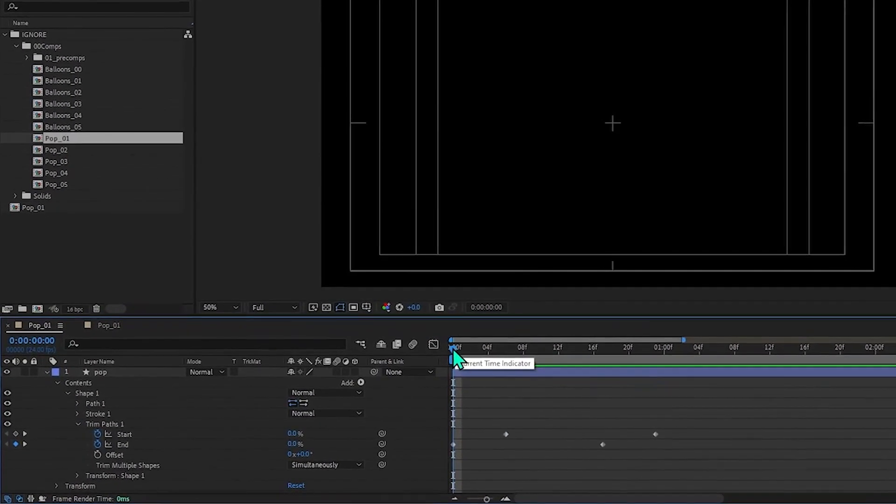
drag(350, 366, 422, 368)
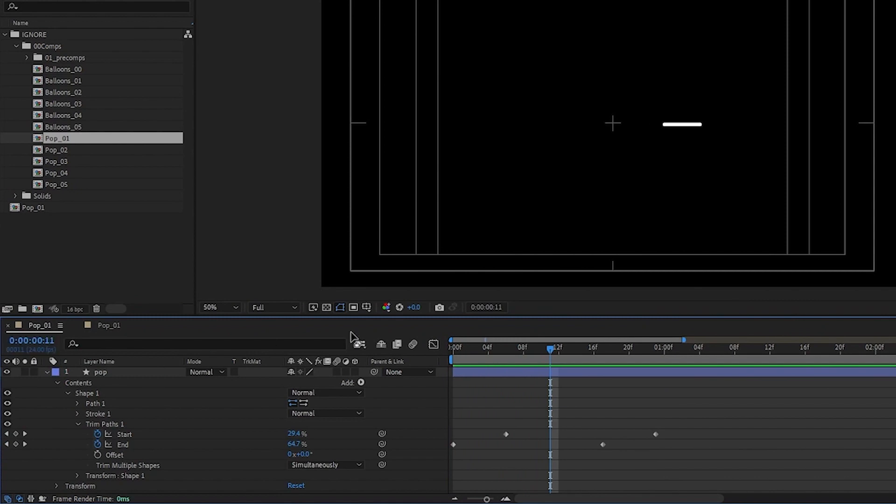
mouse_move(549, 346)
mouse_down()
mouse_move(484, 357)
mouse_move(583, 361)
mouse_move(519, 359)
mouse_up()
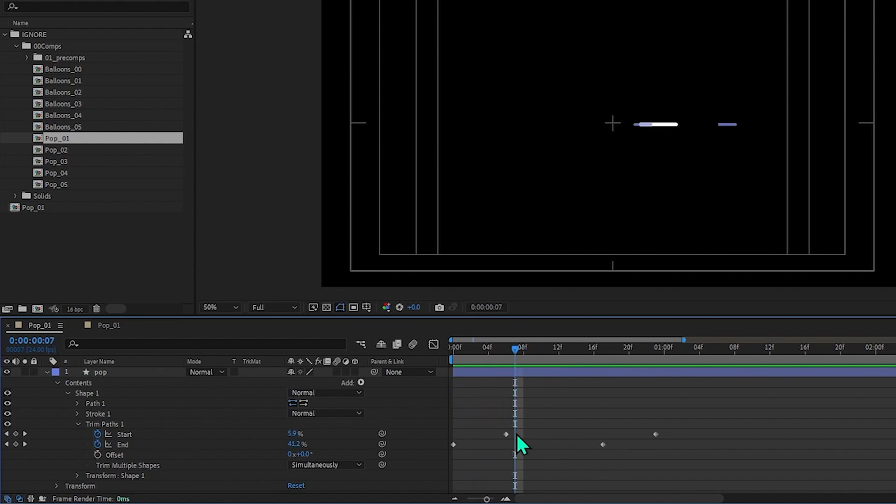
drag(558, 416, 676, 431)
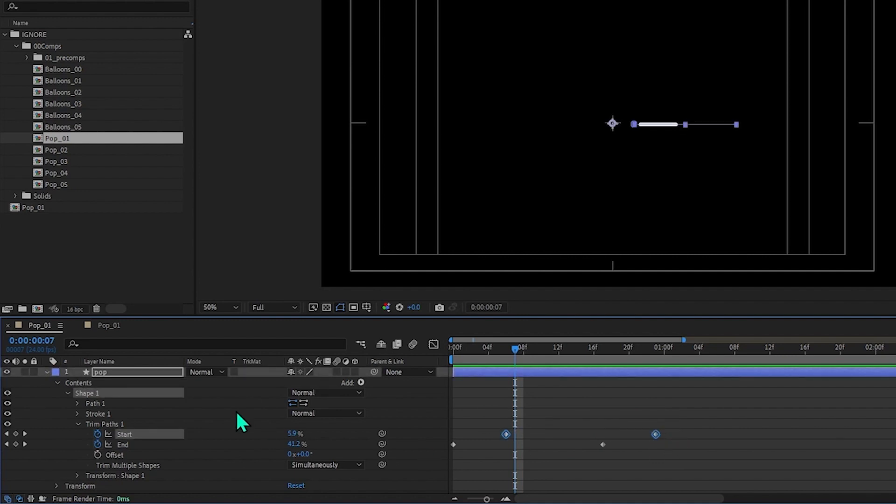
drag(507, 437, 459, 437)
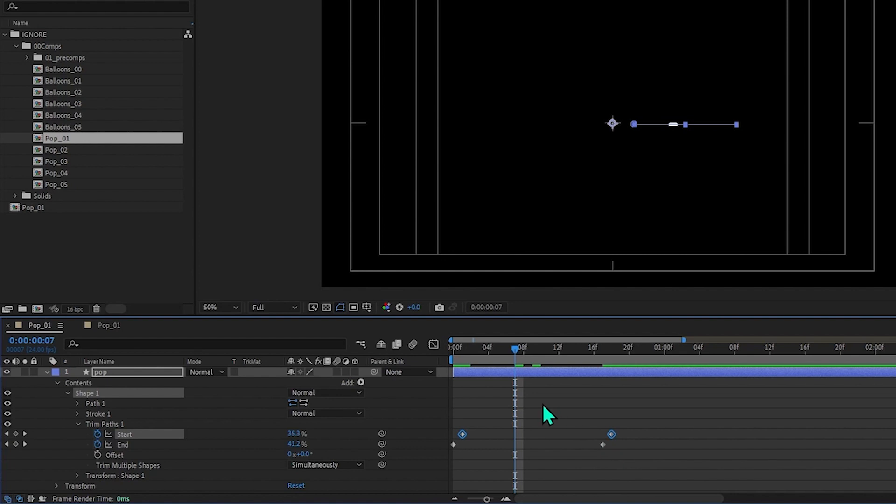
- Shorten the line animation by moving the final End keyframe to 0:00:00:07 and the final Start keyframe to 0:00:00:08
drag(595, 428, 623, 450)
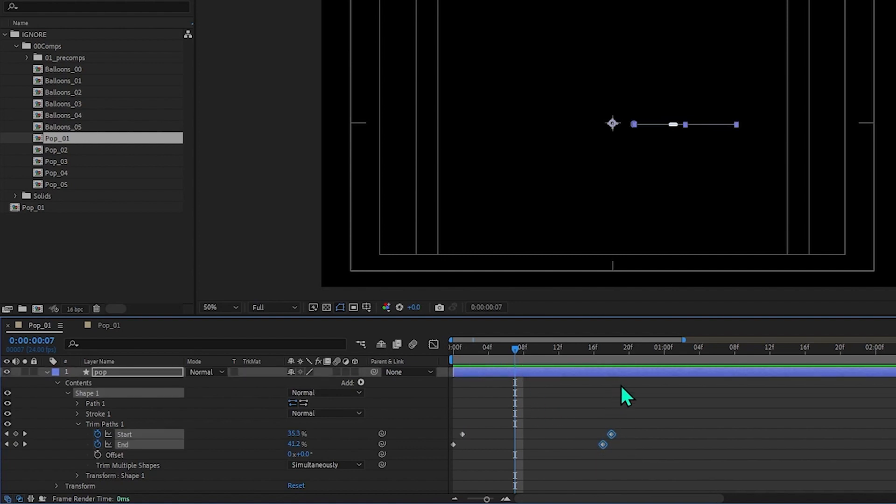
drag(601, 447, 516, 446)
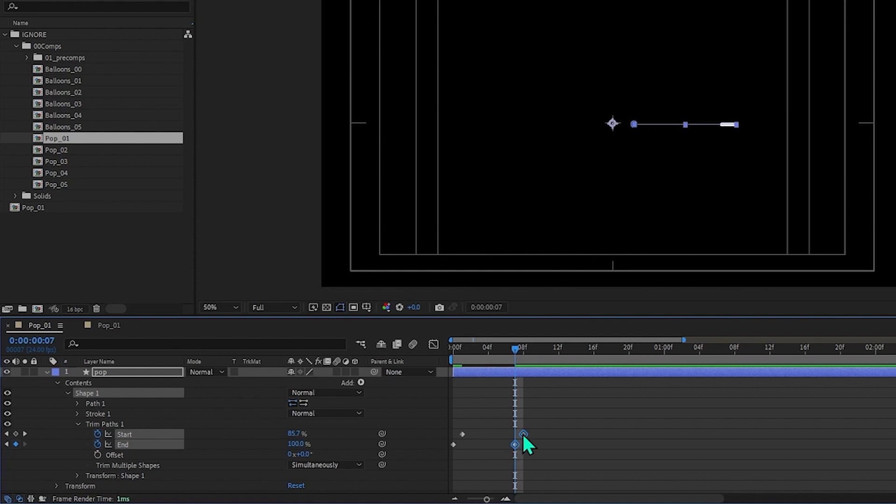
mouse_move(515, 351)
mouse_down()
mouse_move(525, 355)
mouse_move(454, 357)
mouse_up()
- Apply Easy Ease to the final Start and End keyframes of Trim Paths 1
drag(497, 417, 548, 457)
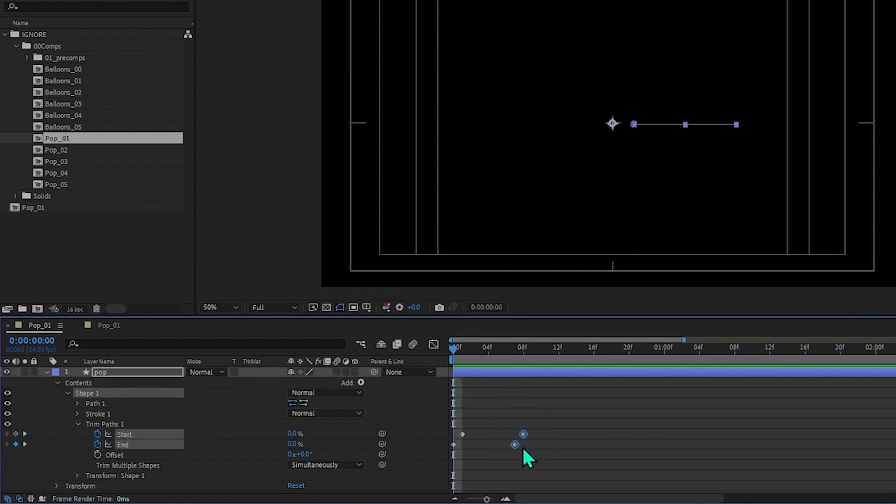
right_click(524, 434)
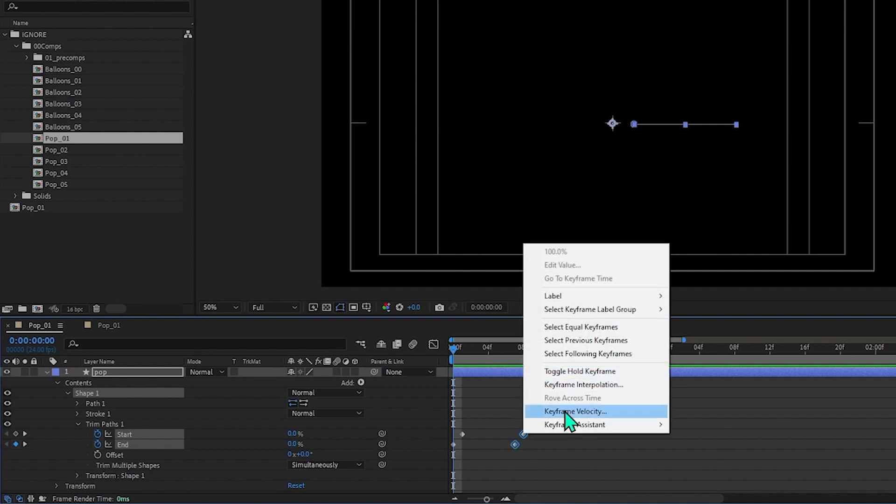
mouse_move(571, 425)
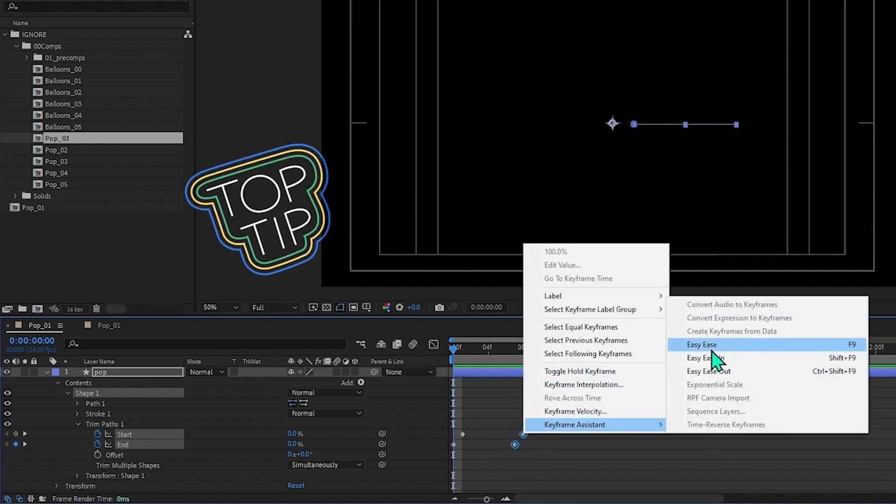
click(843, 346)
click(486, 425)
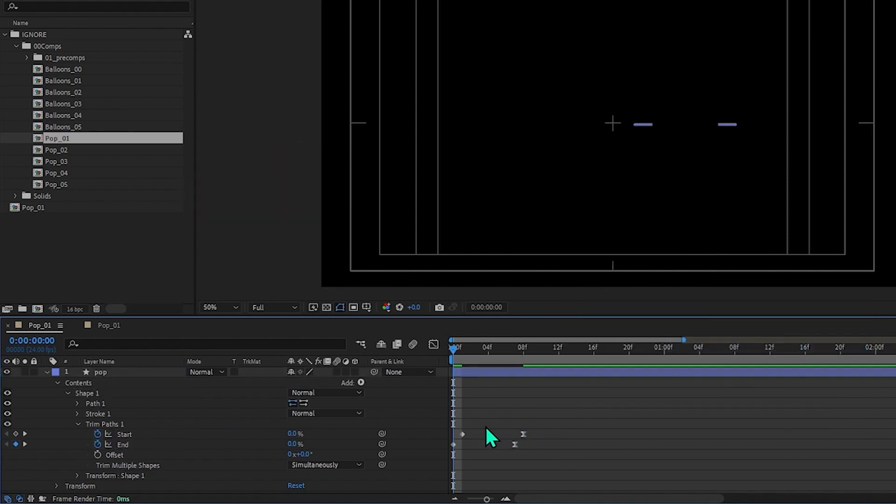
- Scrub through the eased line animation and play it back from the start to check its motion
drag(452, 350, 480, 352)
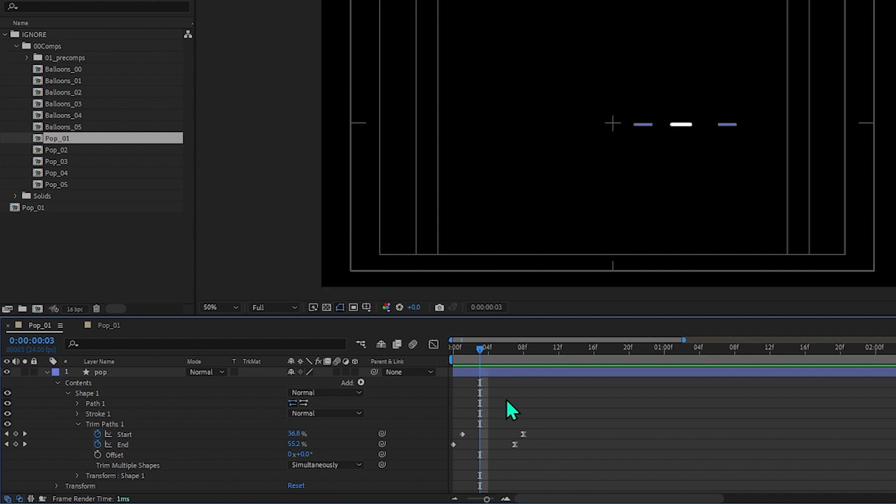
drag(469, 432, 451, 447)
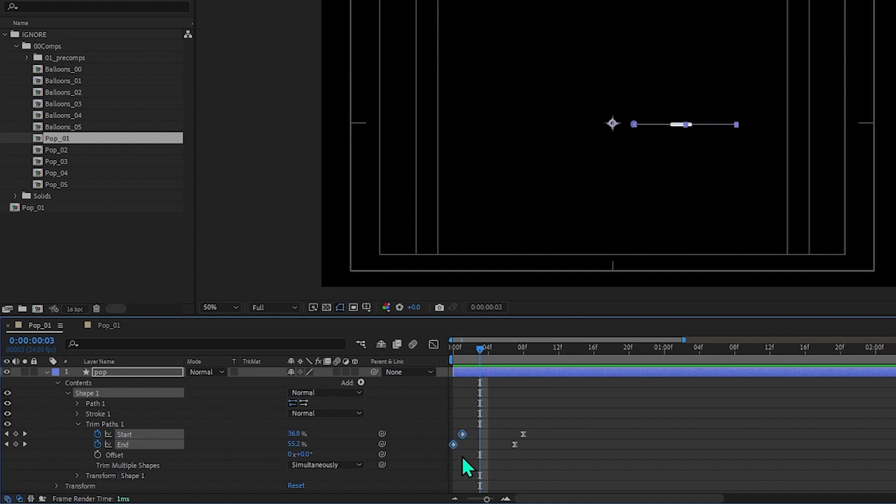
click(467, 456)
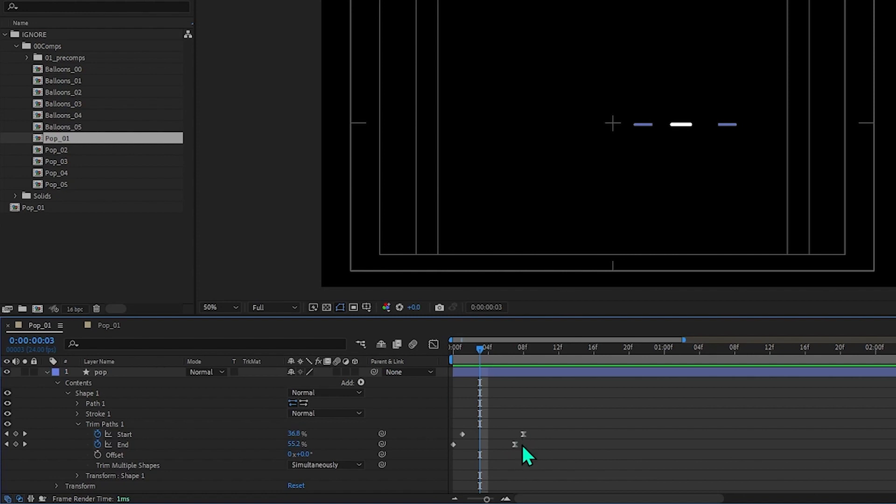
drag(480, 348, 440, 354)
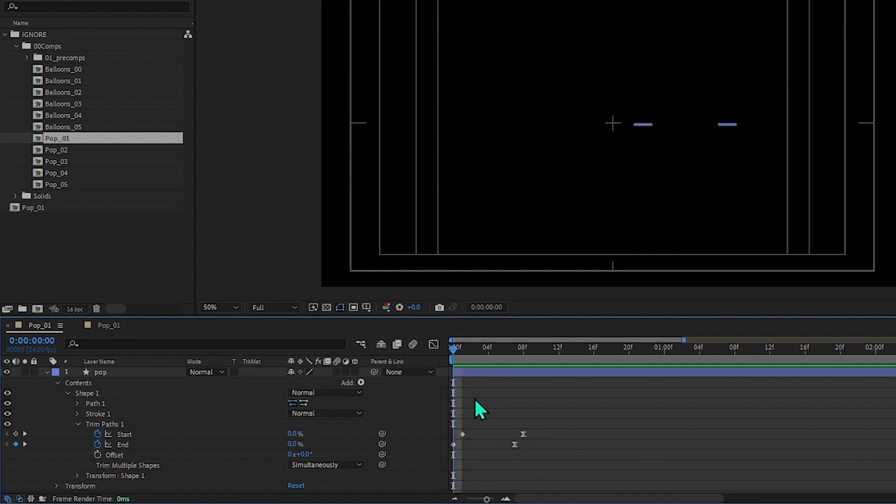
key(space)
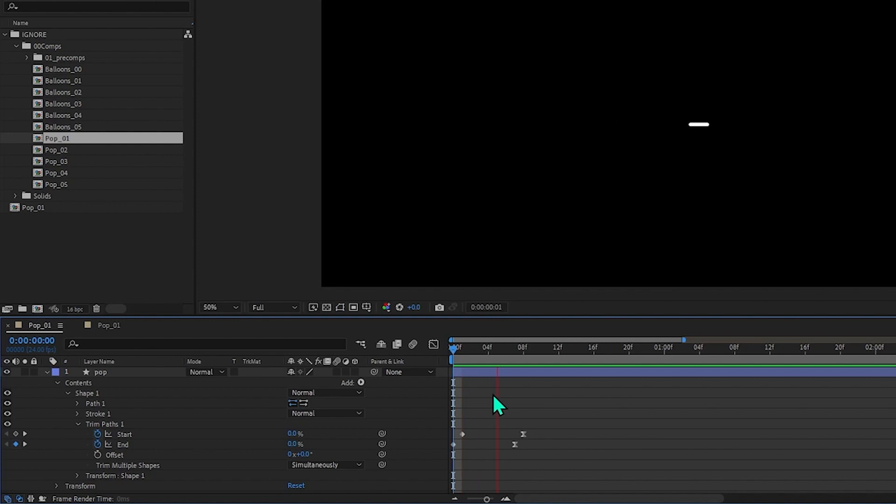
key(space)
key(space)
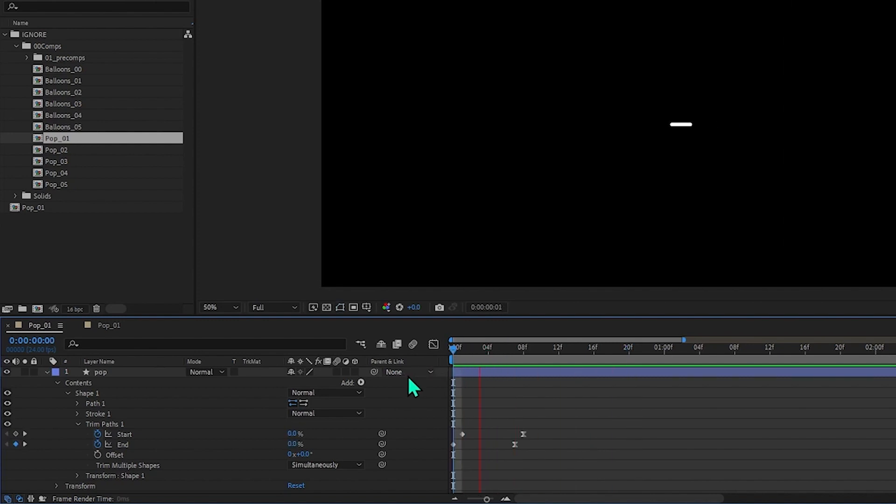
key(space)
- Turn off the Title/Action Safe overlay in the composition view and replay the line animation from the start
drag(469, 355, 425, 347)
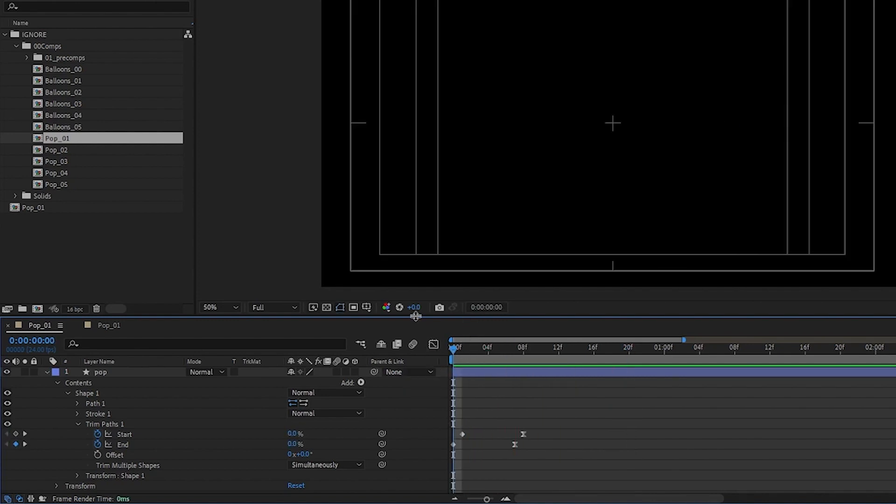
click(366, 307)
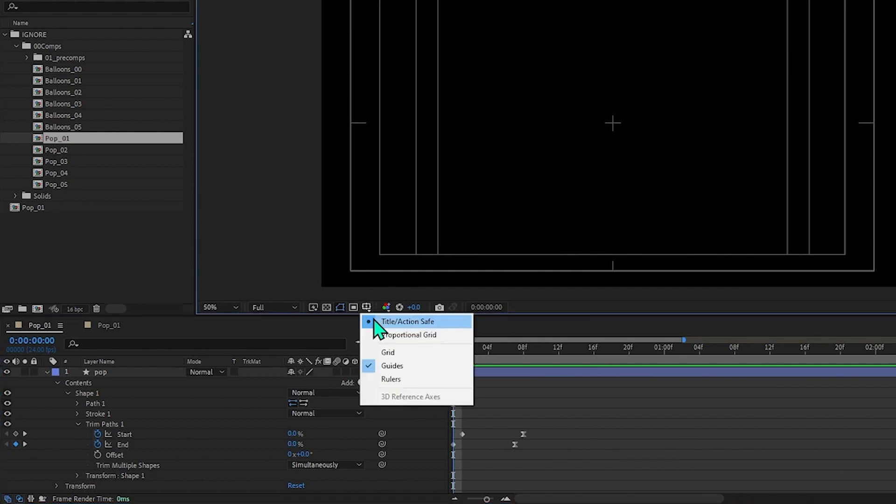
click(365, 308)
click(366, 307)
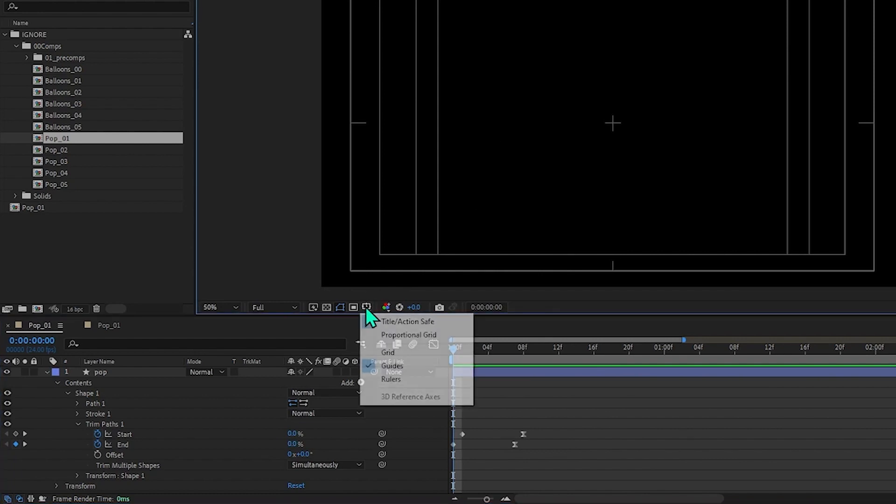
click(391, 322)
key(space)
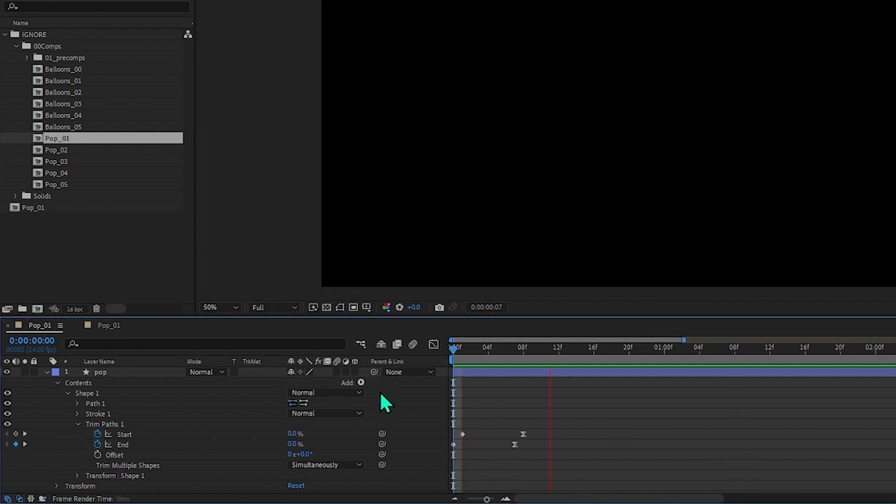
key(space)
- Set the current time to 0:00:00:05 and display the Trim Paths Start and End curves together in the Graph Editor
drag(550, 414, 511, 449)
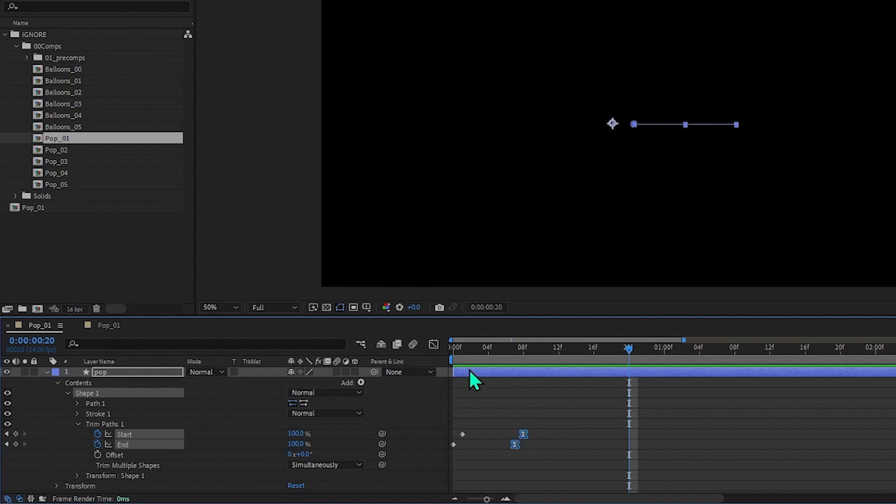
click(516, 403)
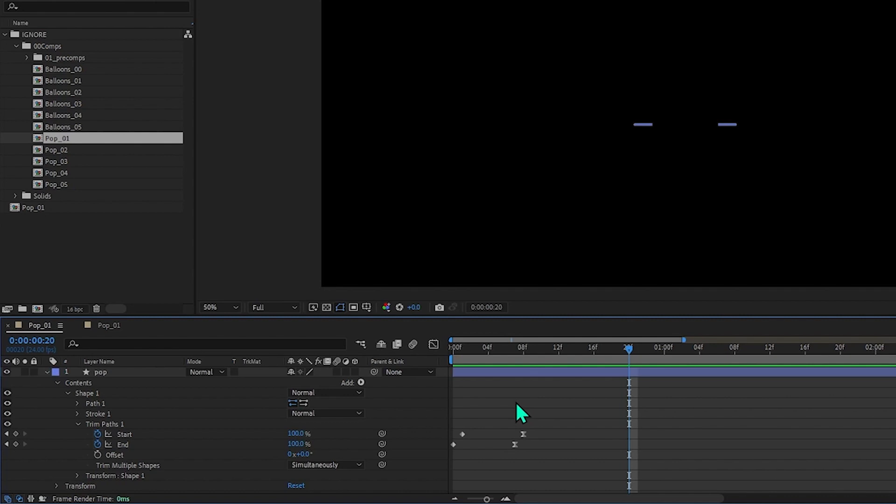
click(498, 348)
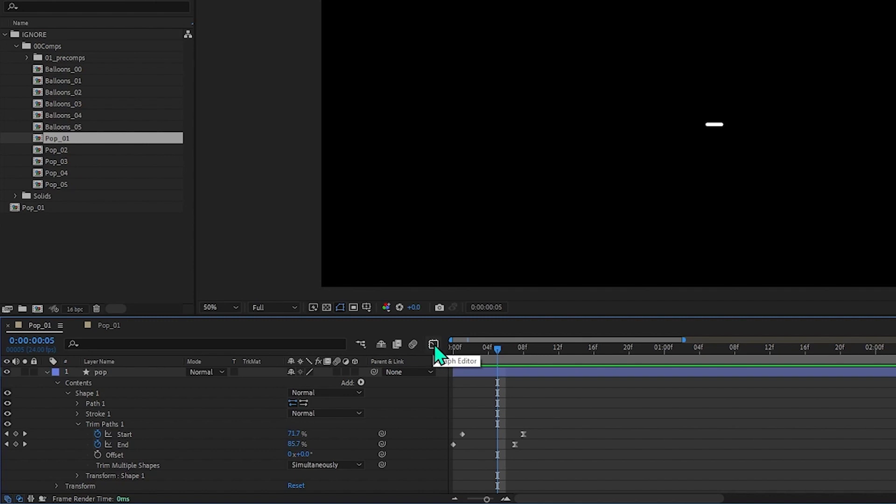
click(434, 346)
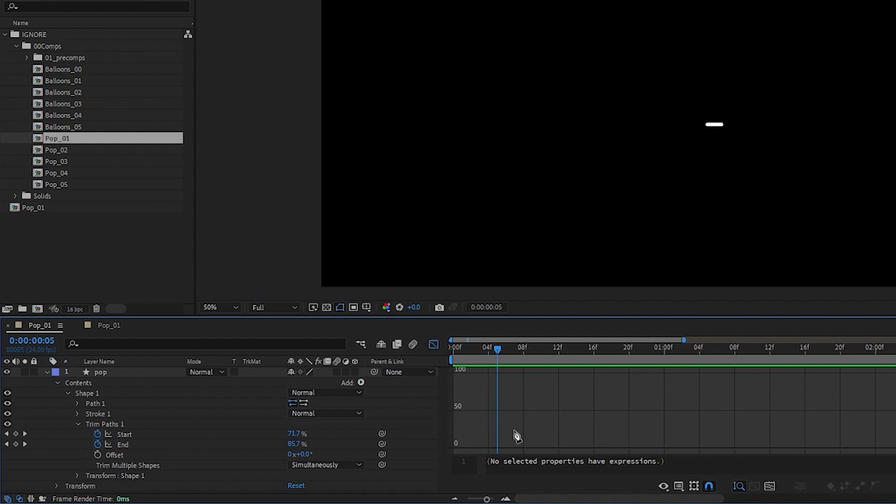
click(127, 434)
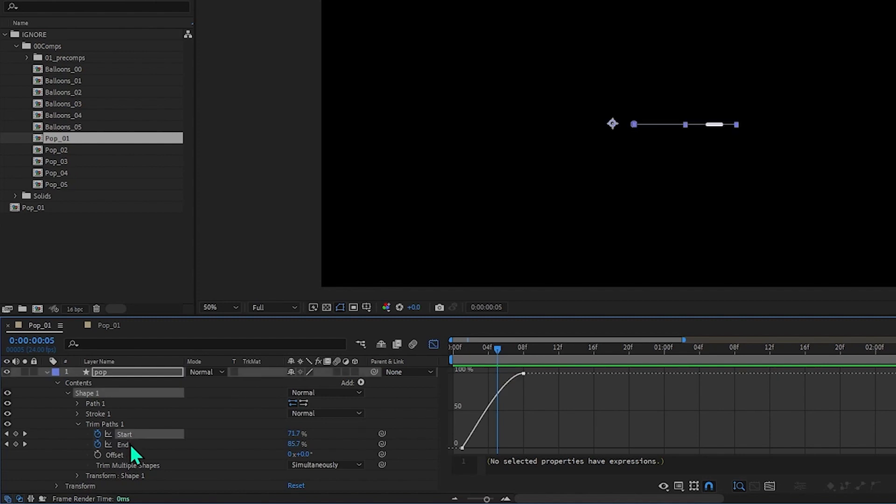
shift+click(129, 446)
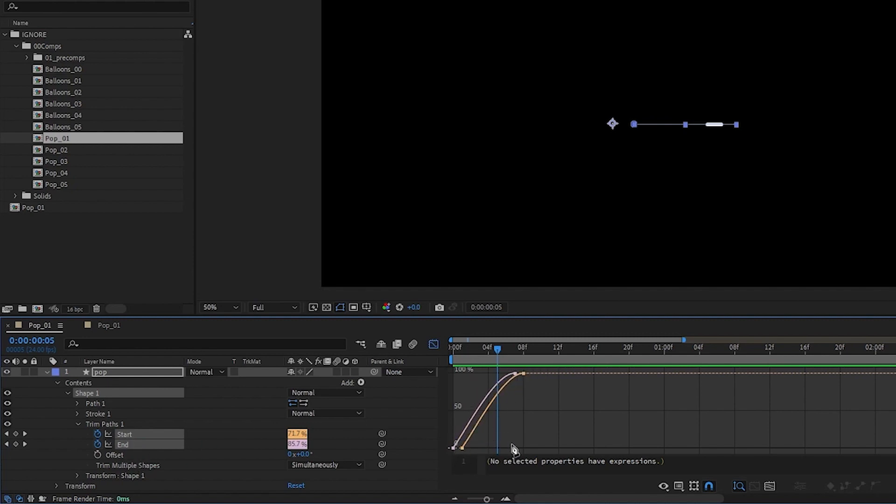
drag(684, 340, 583, 340)
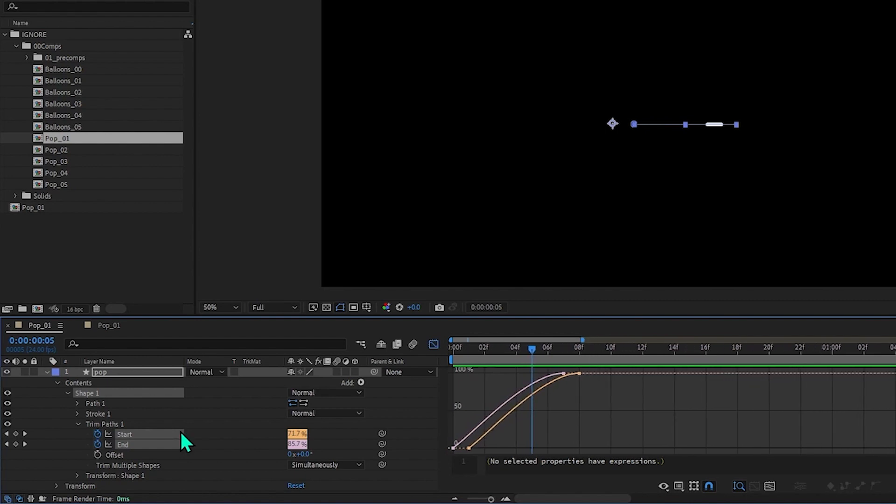
- Switch the Graph Editor to the speed graph with both the Start and End properties selected
click(679, 486)
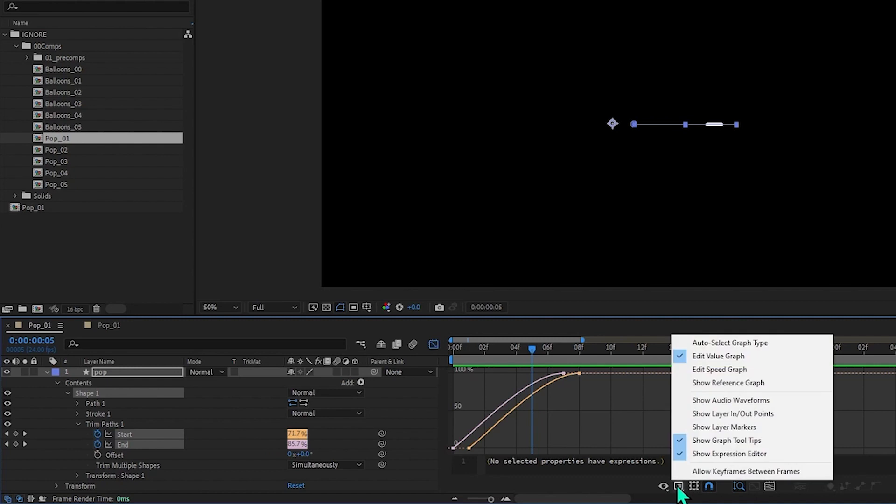
click(736, 371)
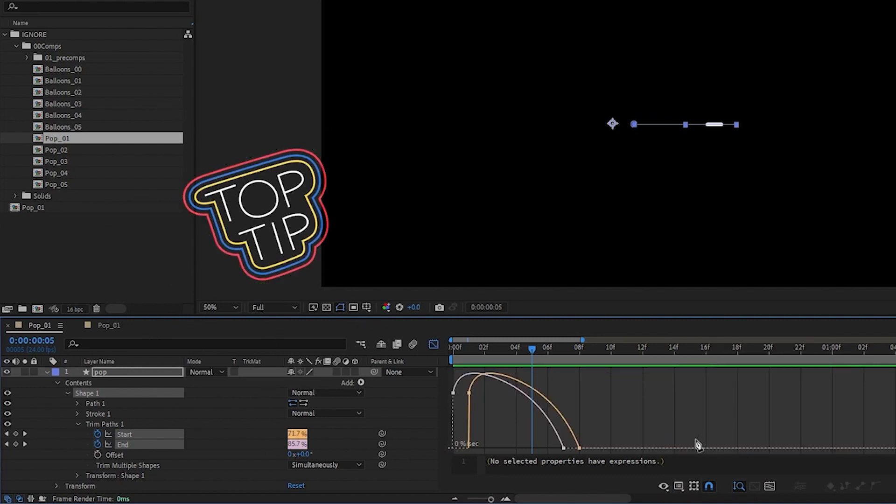
click(679, 486)
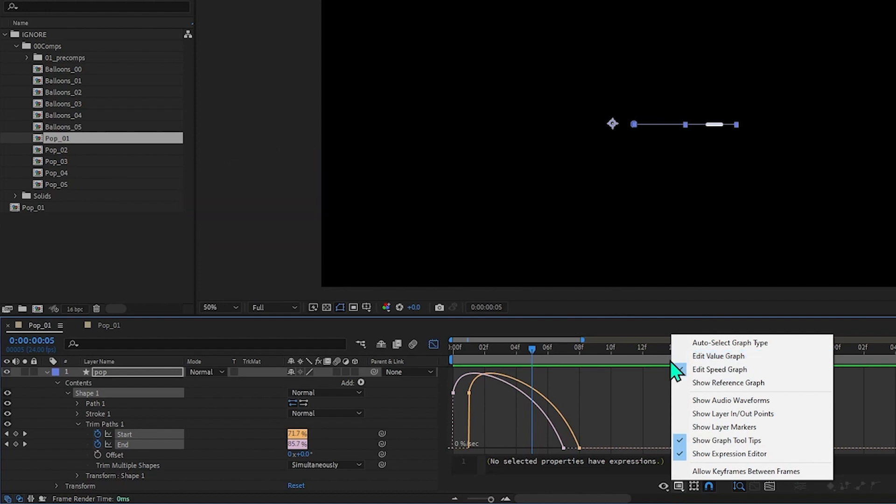
click(408, 403)
click(160, 435)
shift+click(159, 447)
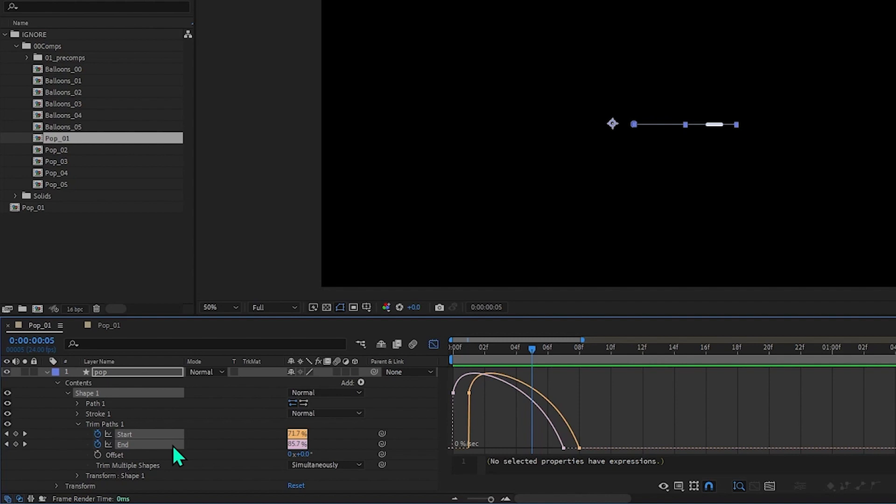
click(679, 487)
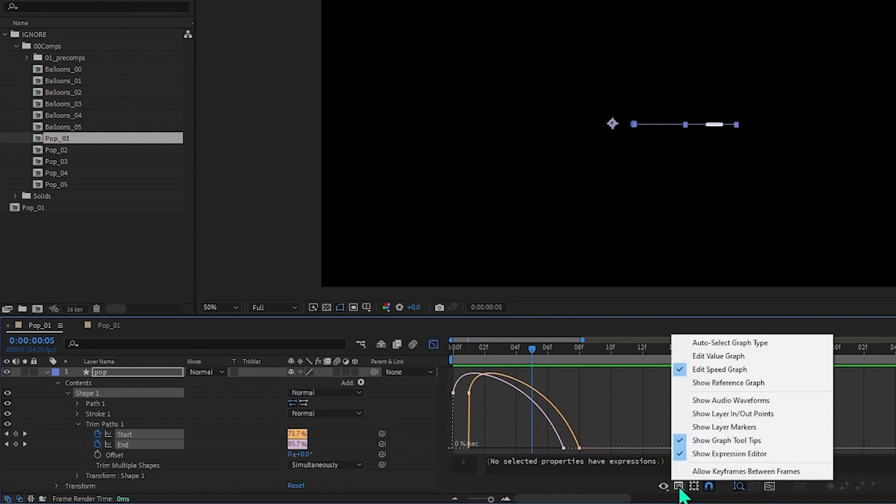
click(712, 372)
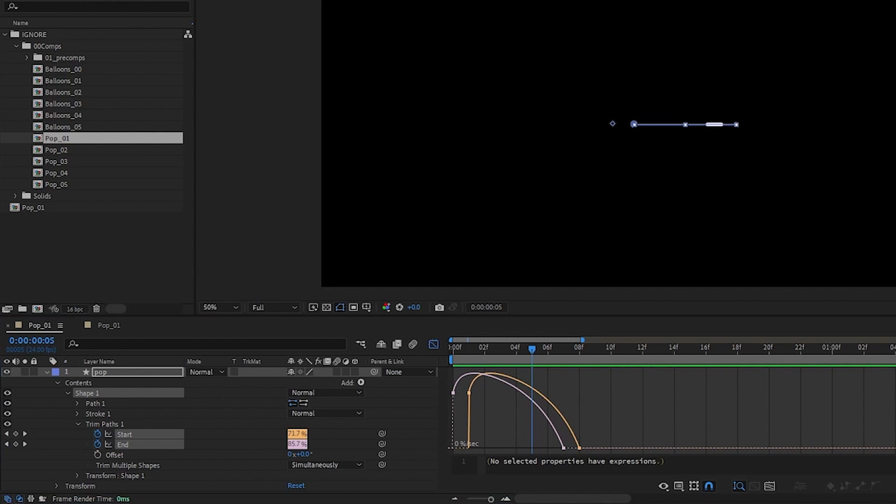
- Lengthen the incoming ease handles on the final Trim Paths Start and End keyframes so both speed curves peak early and slow down gradually
drag(615, 422, 551, 467)
drag(505, 419, 614, 462)
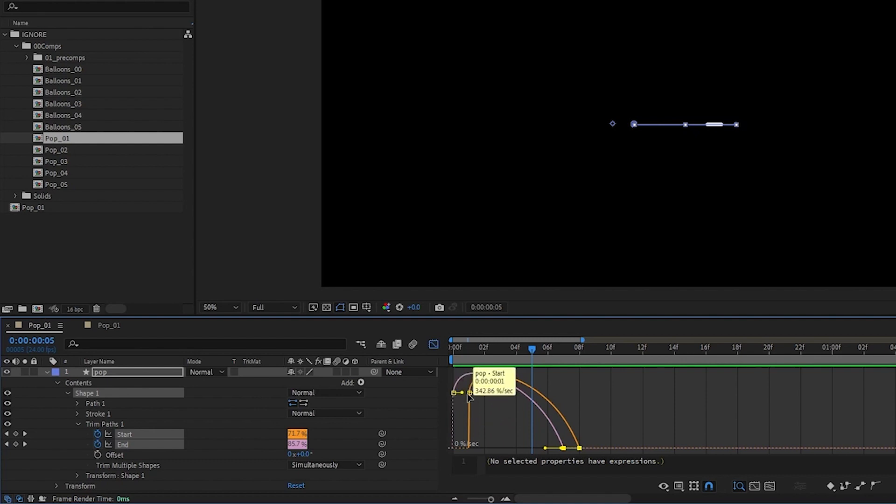
click(470, 354)
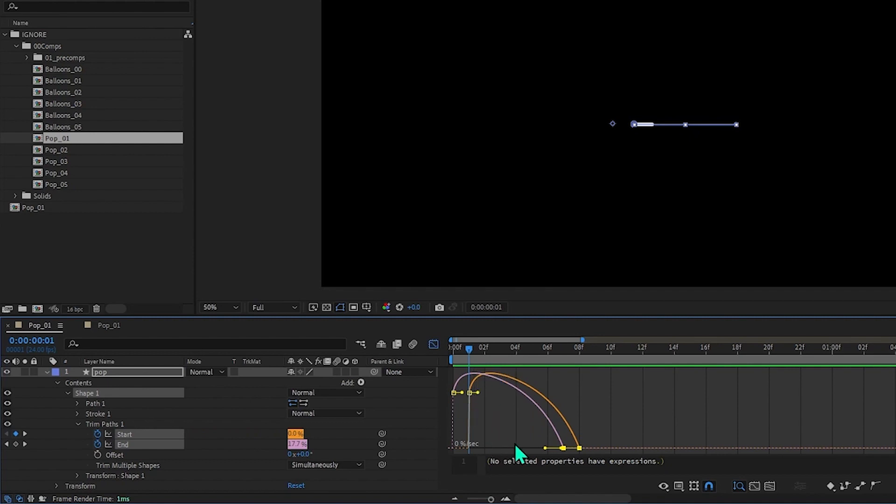
mouse_move(563, 449)
drag(526, 428, 618, 458)
click(708, 485)
drag(545, 449, 499, 450)
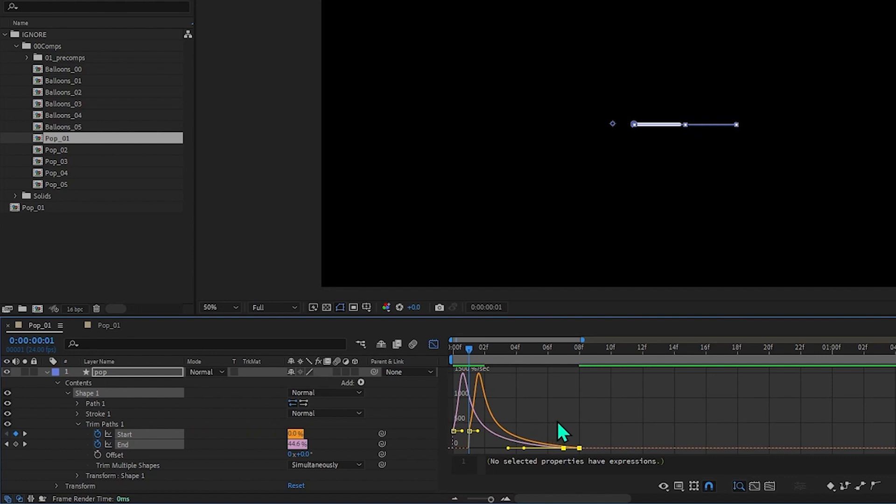
key(ctrl+z)
drag(545, 449, 508, 449)
- Play the re-eased line animation from the start and scrub ahead to 0:00:00:17
drag(469, 350, 458, 348)
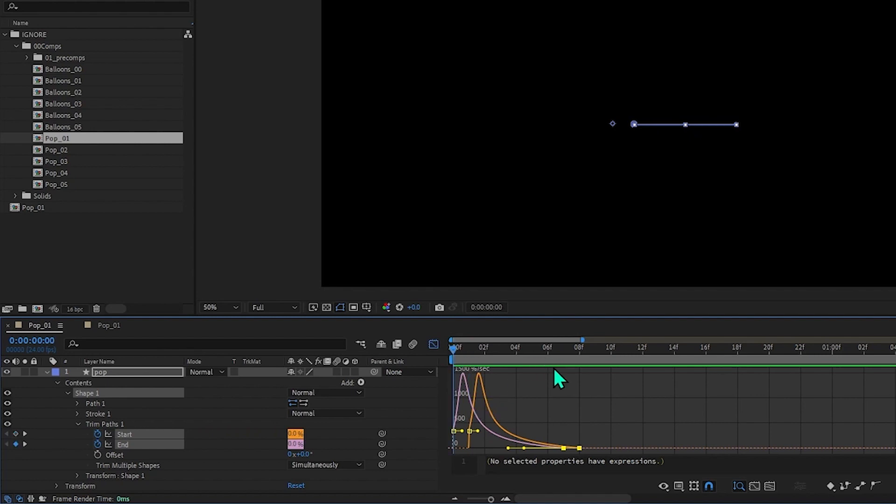
key(space)
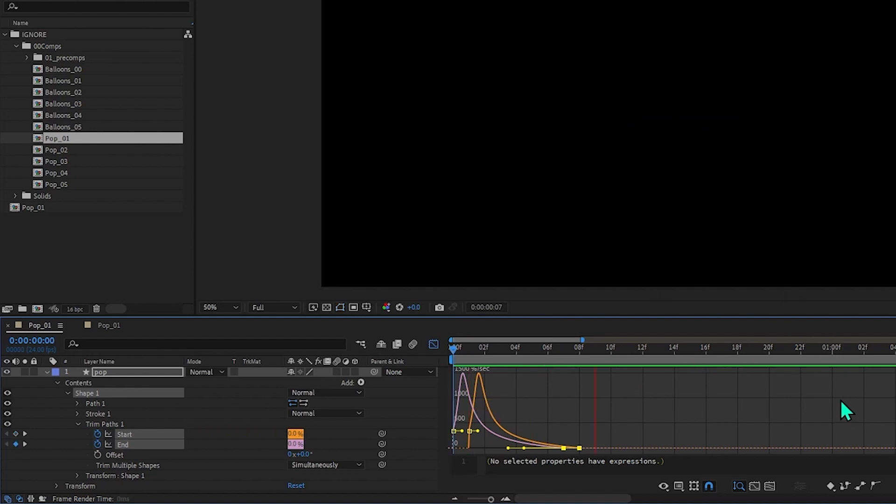
key(space)
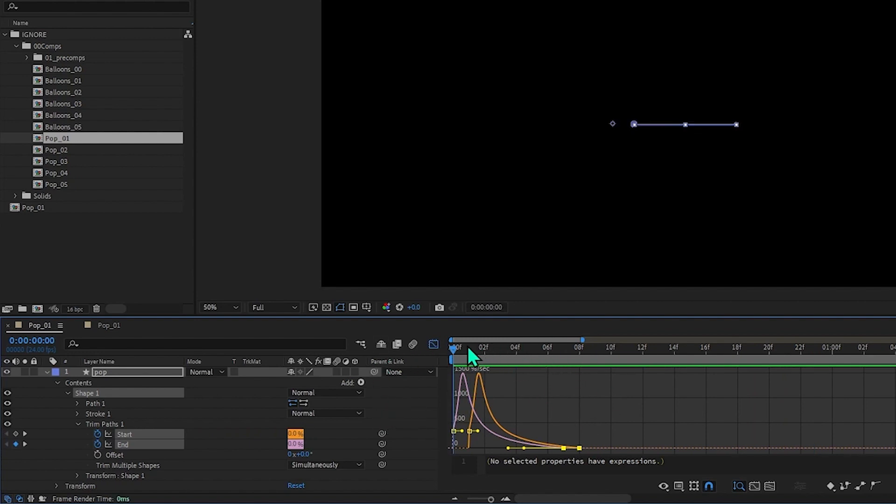
drag(504, 359, 722, 356)
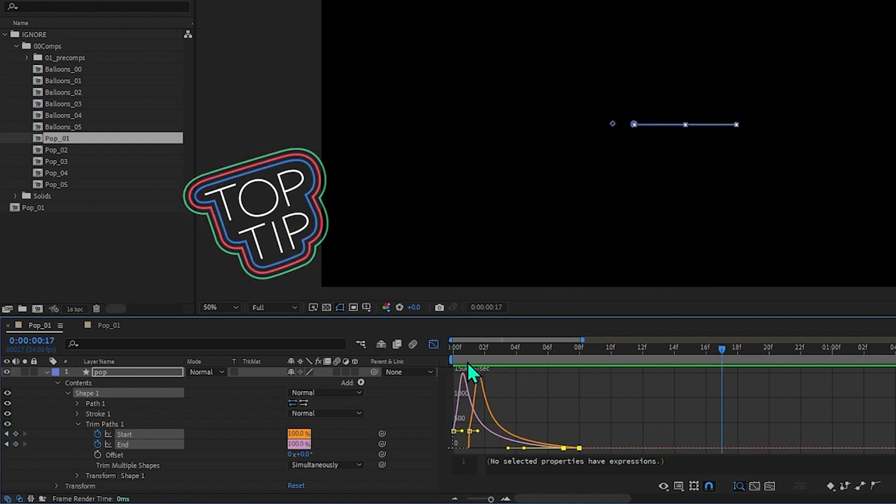
- Set the work area to run from 0:00:00:00 to 0:00:00:14 and show about the first 23 frames in the timeline
drag(451, 360, 610, 360)
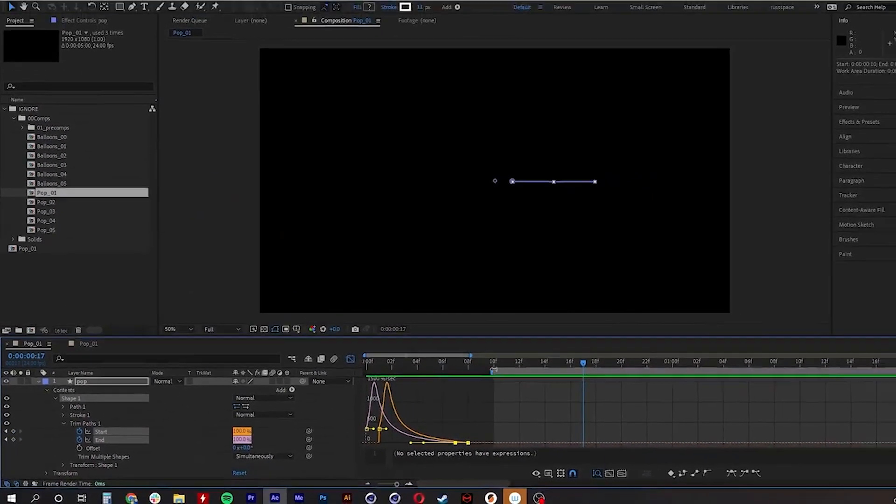
drag(494, 370, 344, 374)
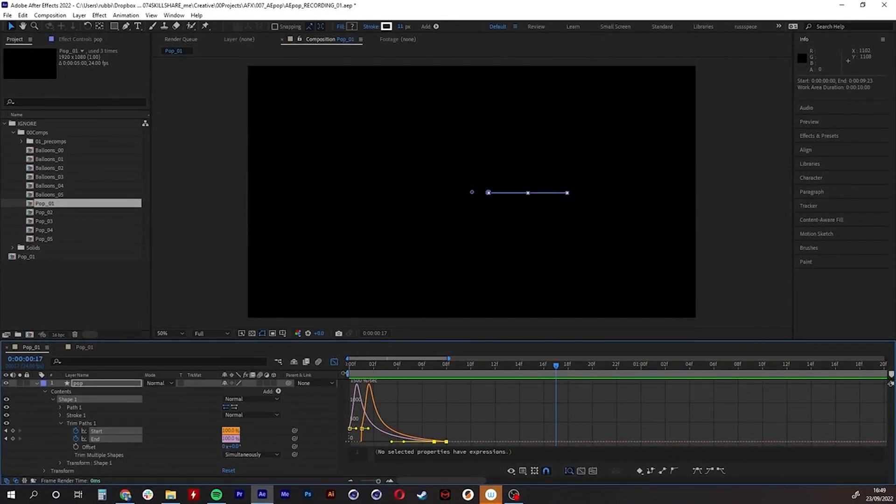
drag(448, 358, 886, 358)
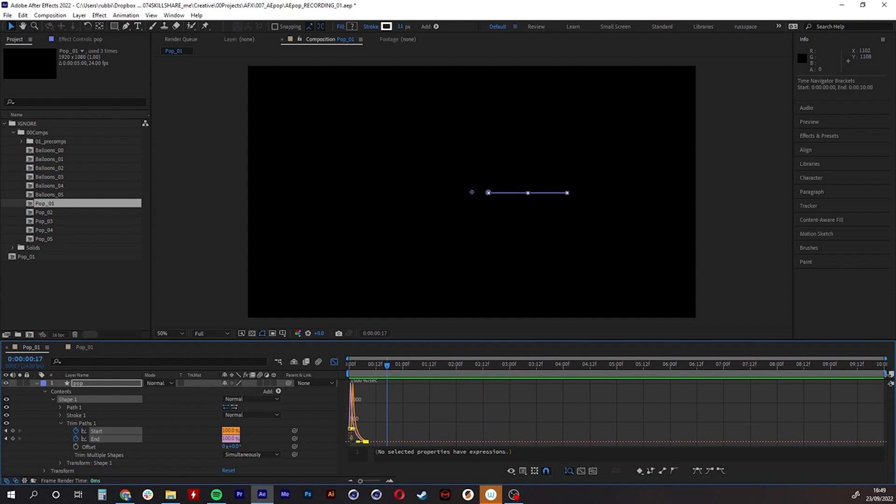
drag(886, 373, 387, 368)
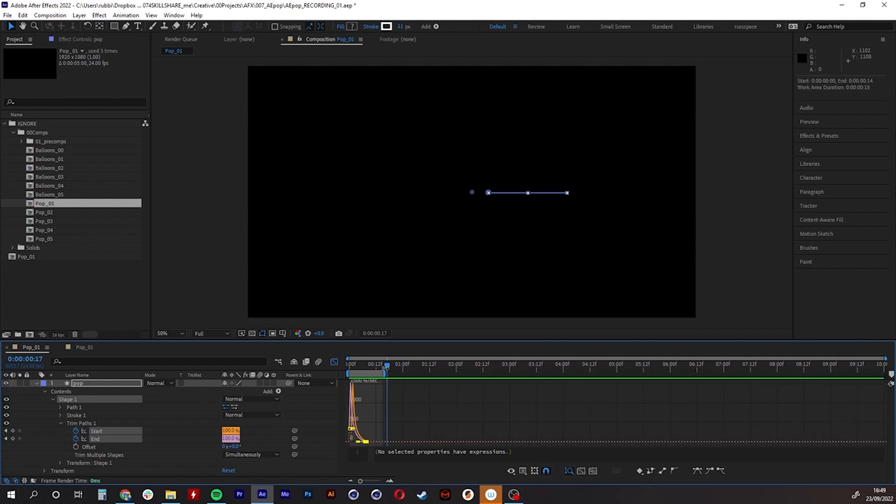
drag(886, 358, 403, 358)
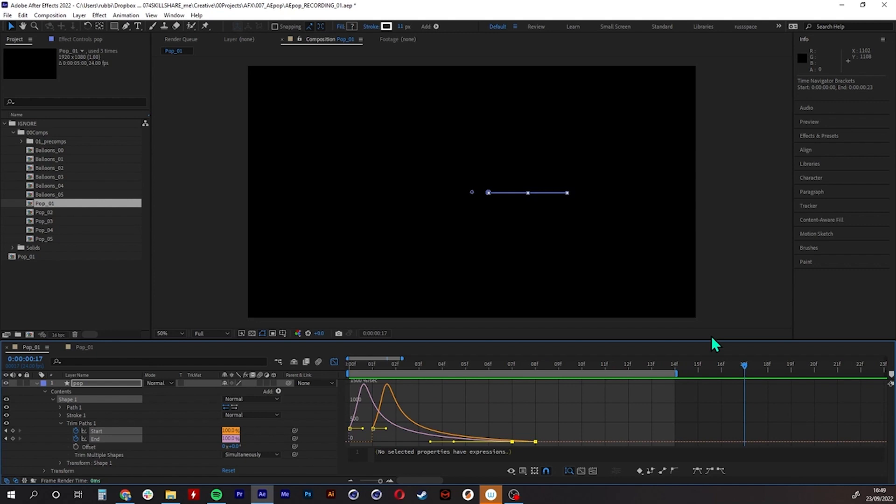
- Return to the first frame and preview the line animation within the shortened work area
key(space)
key(space)
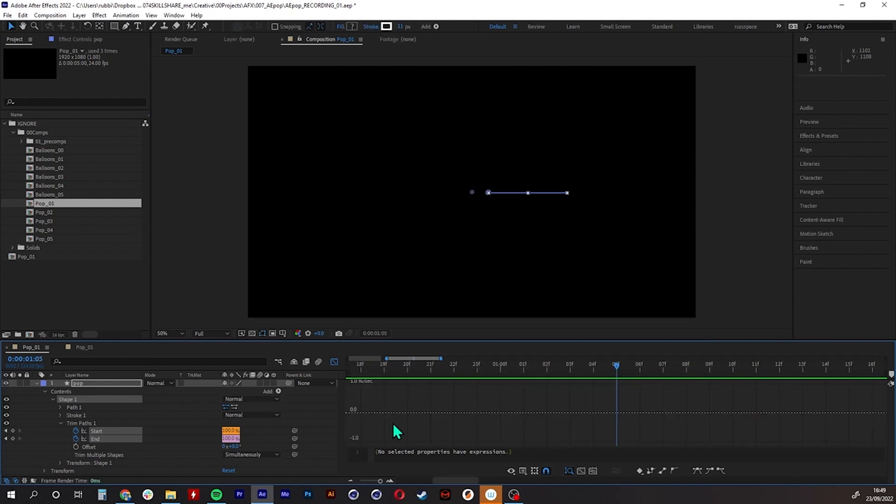
drag(421, 363, 352, 368)
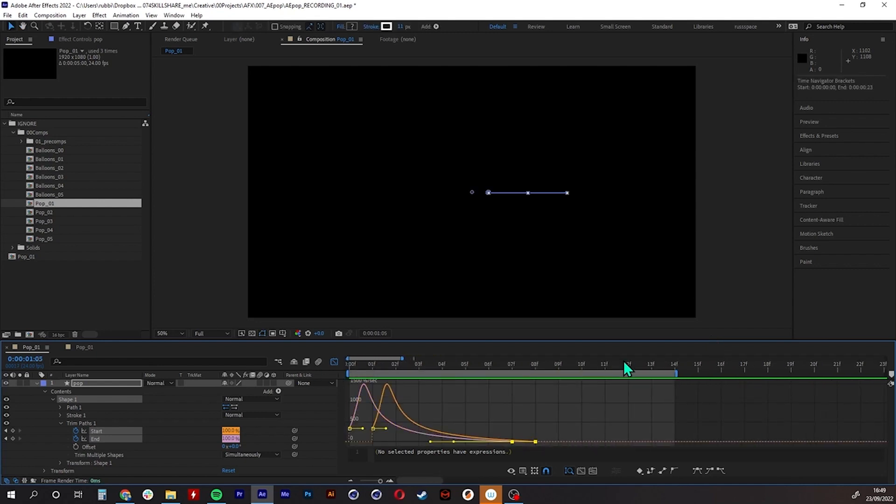
drag(744, 362, 278, 385)
key(space)
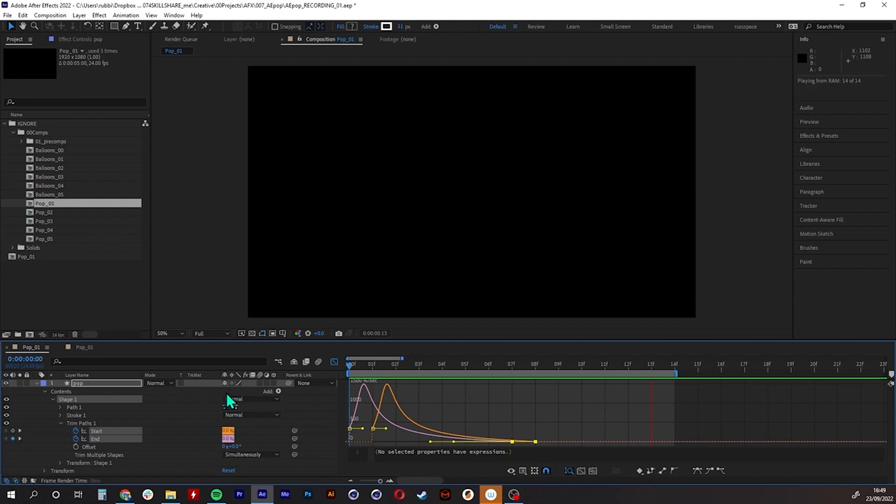
key(space)
- Loop the work area preview from 0:00:00:00 and switch the timeline from the Graph Editor back to layer bars
click(447, 363)
drag(446, 363, 301, 385)
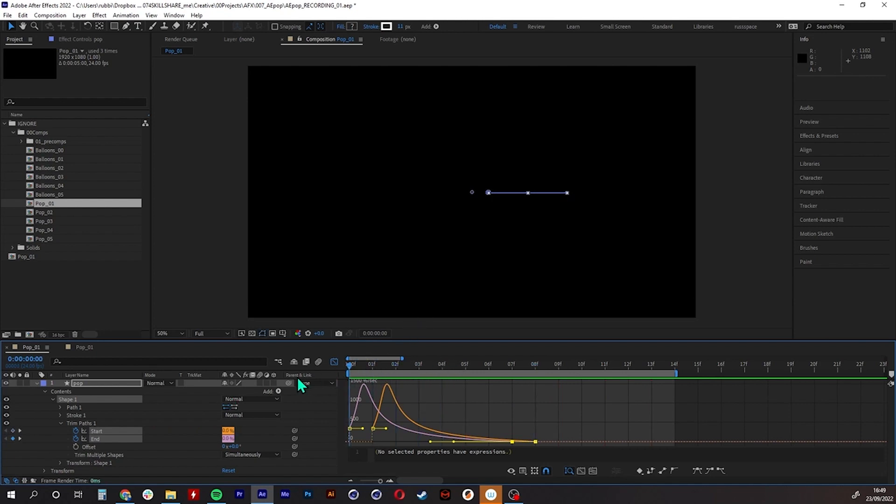
drag(359, 362, 291, 364)
key(space)
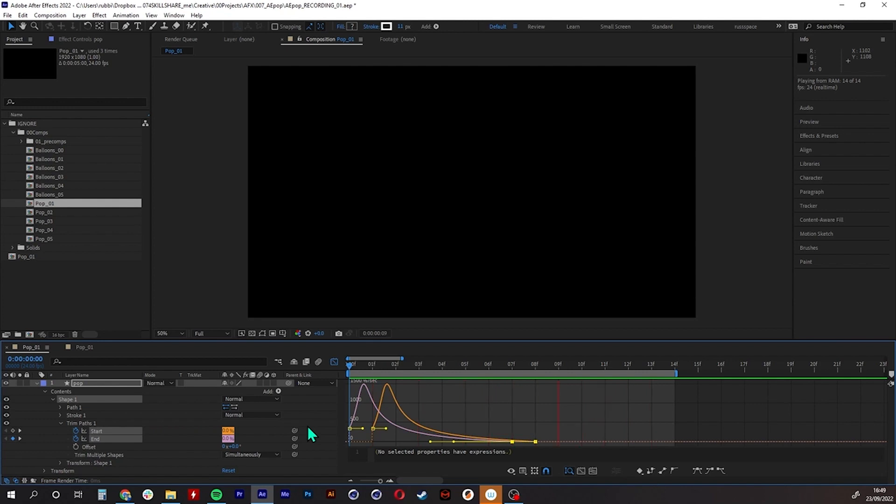
key(shift+F3)
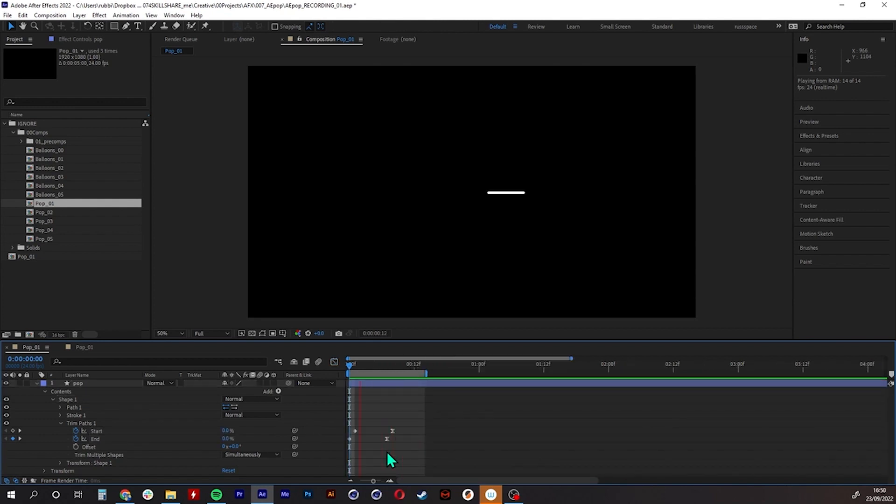
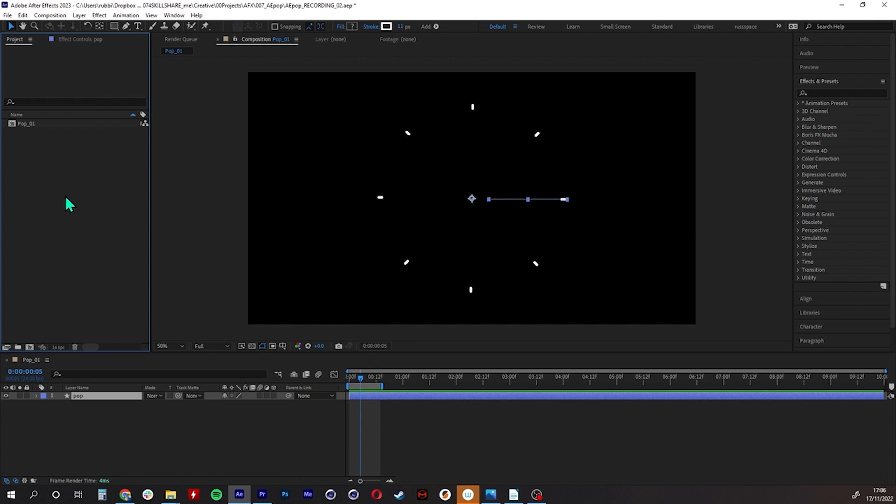
- Import the BalloonsTEMPLATE.aep project file from the 007_AEpop folder into the current project
right_click(51, 173)
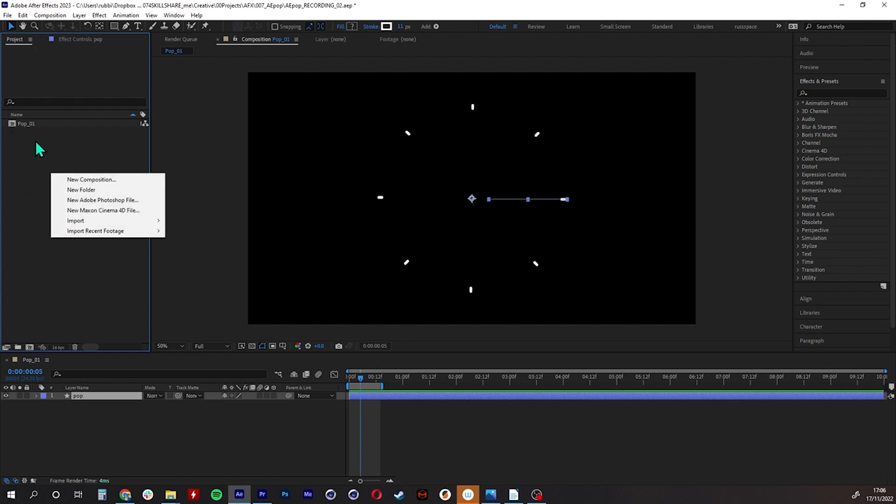
mouse_move(90, 222)
click(185, 221)
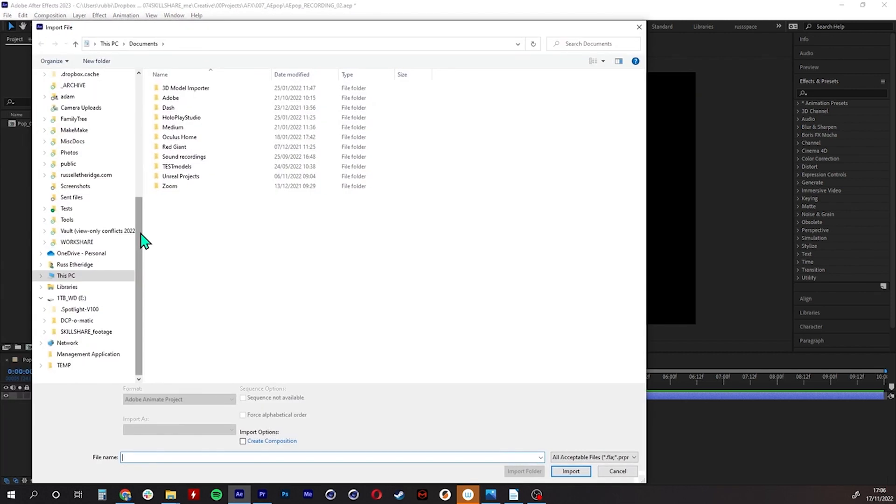
scroll(138, 250, down, 3)
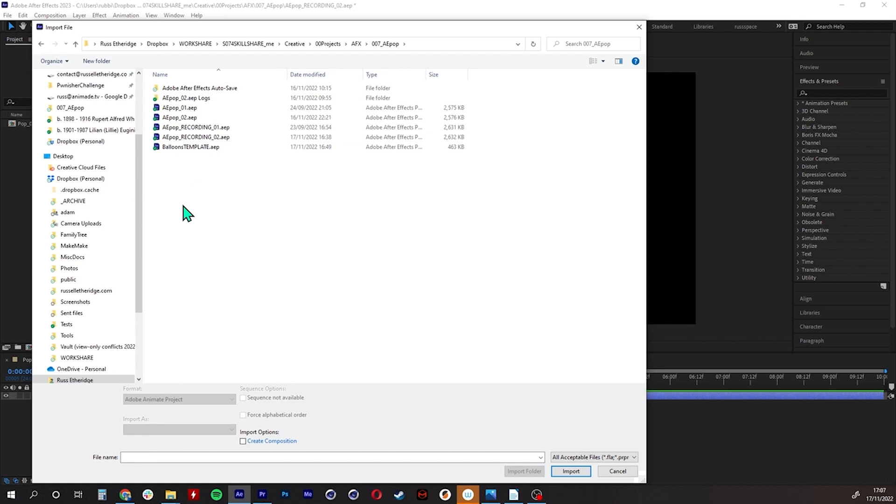
click(184, 147)
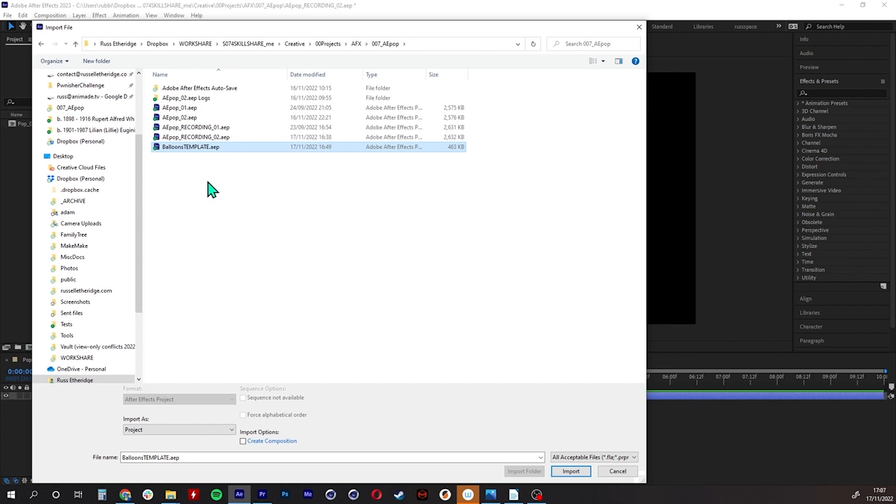
click(571, 470)
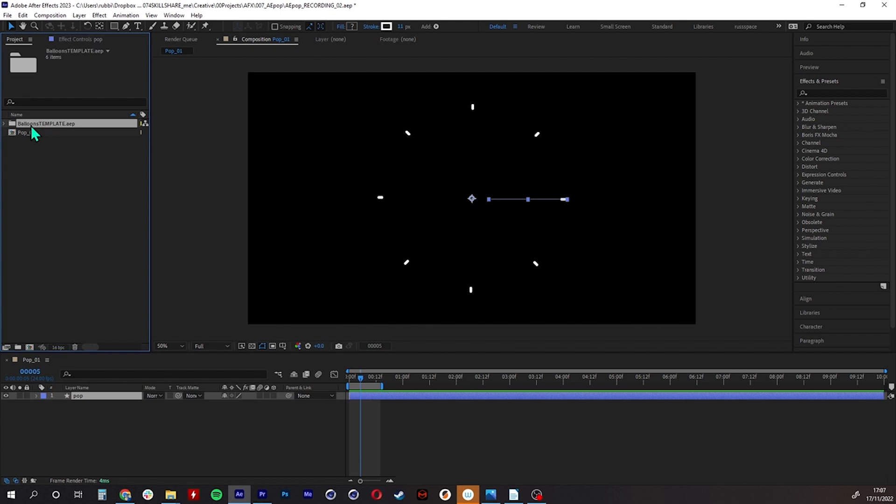
- Expand the imported BalloonsTEMPLATE.aep folder and open its BalloonsTEMPLATE composition
click(5, 124)
click(35, 184)
click(5, 124)
click(5, 124)
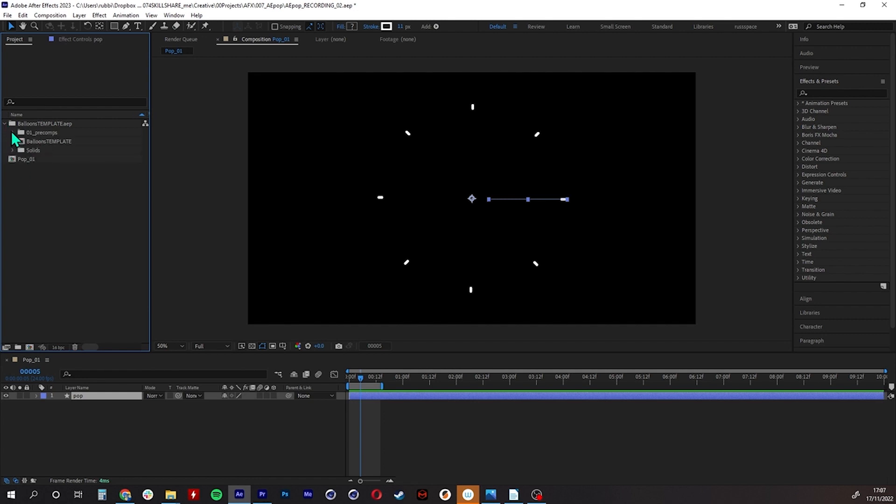
click(33, 143)
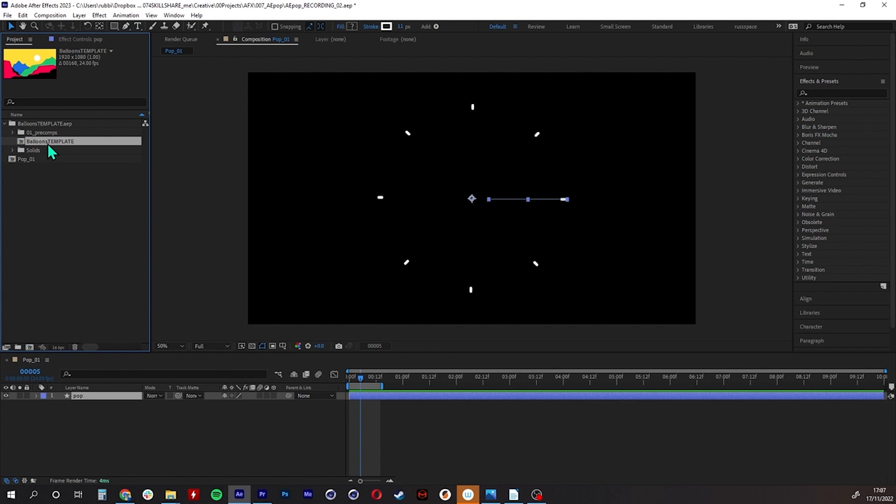
double_click(45, 143)
- Set the composition view magnification to Fit up to 100% and enlarge the timeline area until all 16 layers are visible
drag(163, 353, 166, 332)
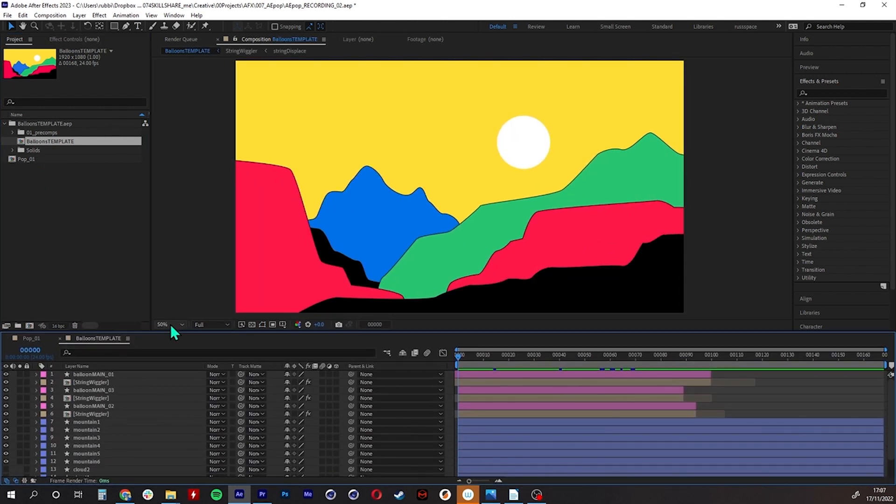
click(173, 324)
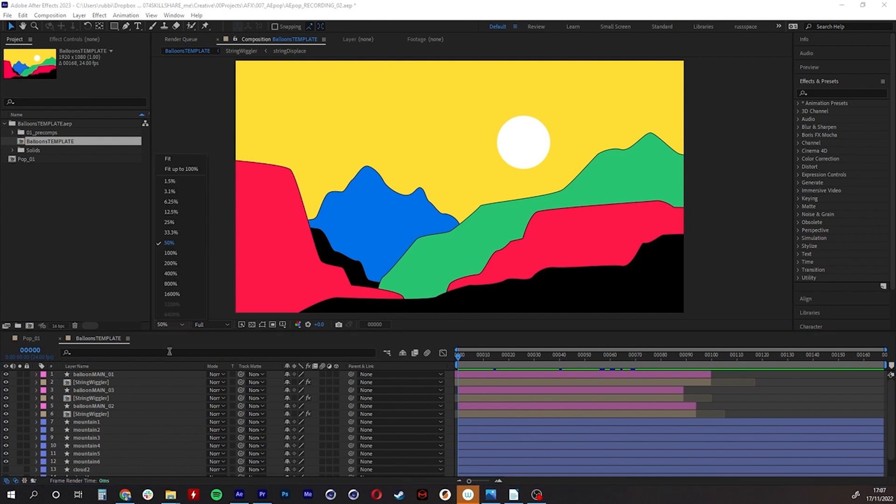
click(183, 168)
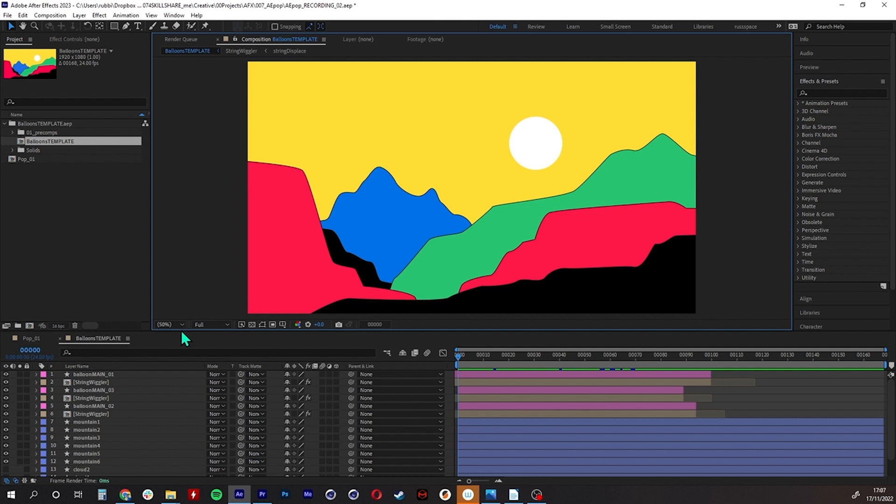
drag(181, 331, 182, 296)
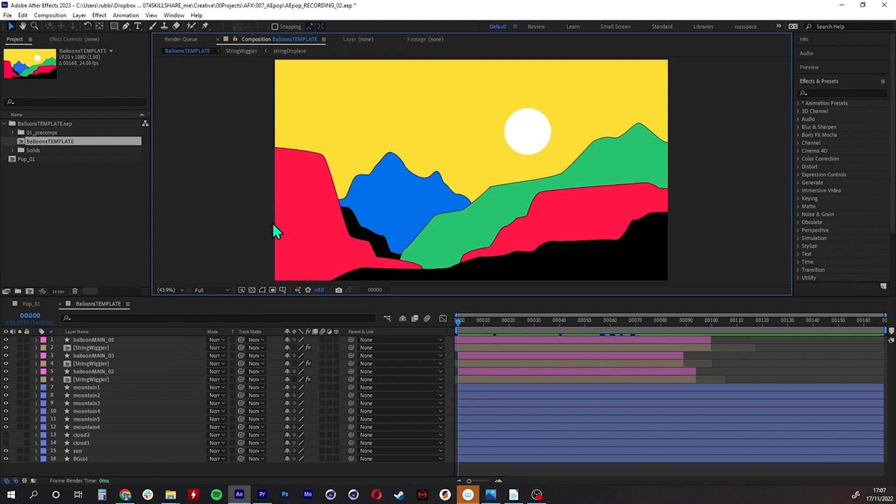
drag(198, 302, 206, 260)
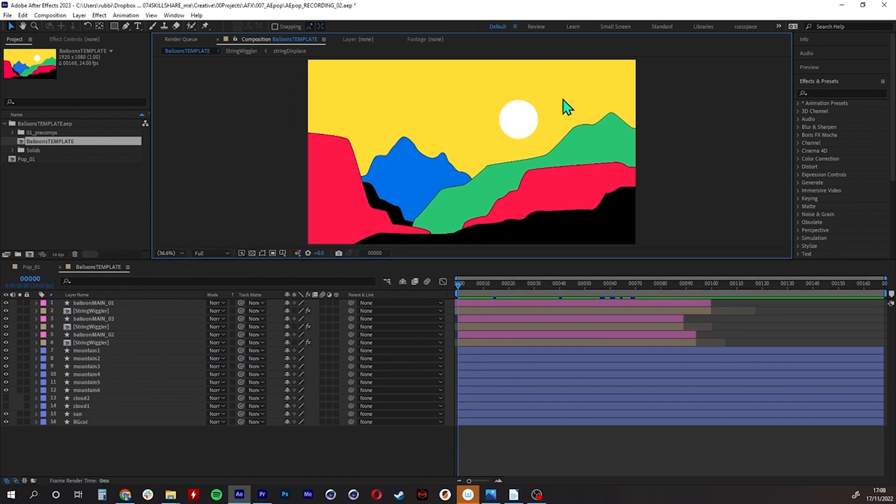
click(169, 253)
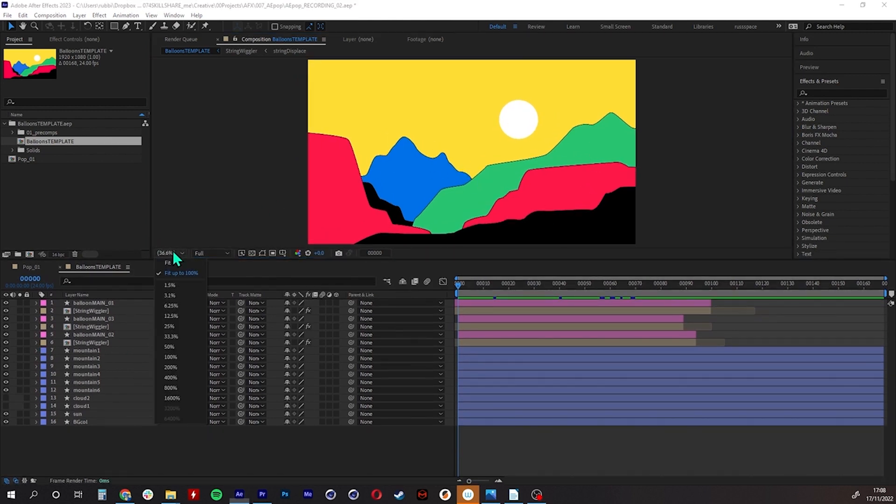
click(187, 272)
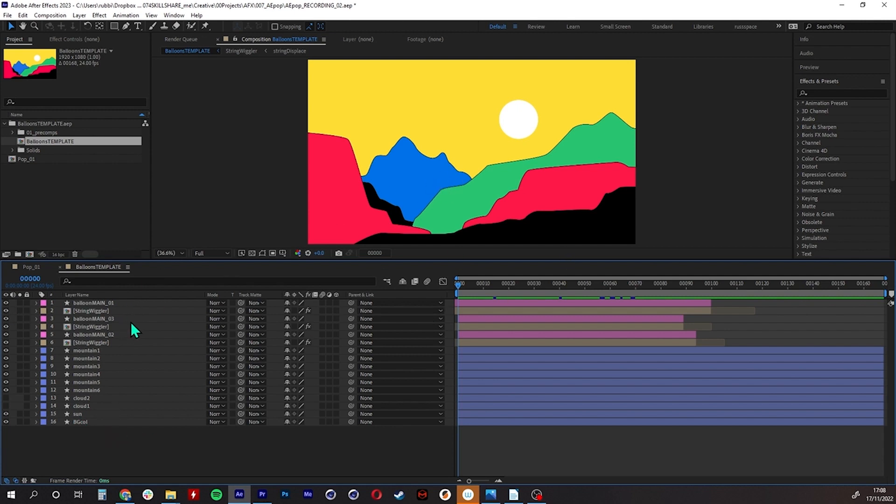
- Scrub through the BalloonsTEMPLATE animation, select the balloonMAIN_01 layer and move the current time to frame 77
drag(476, 281, 70, 247)
drag(543, 291, 675, 309)
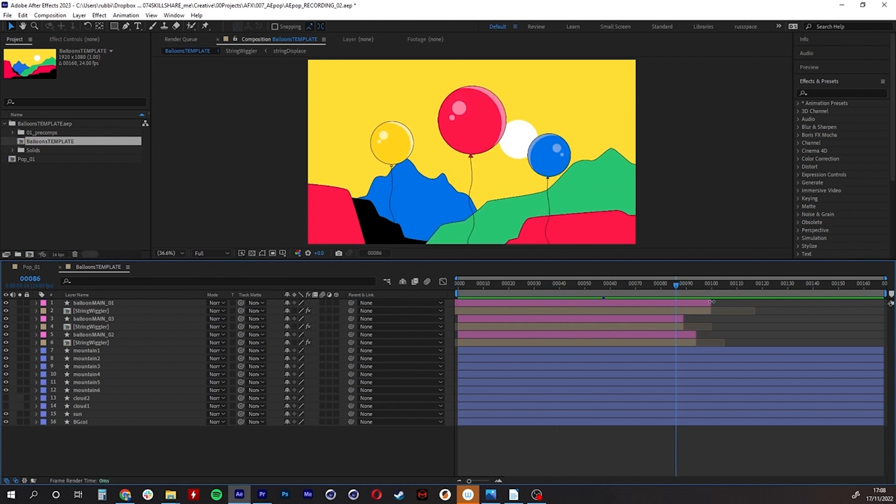
click(711, 303)
drag(676, 285, 653, 284)
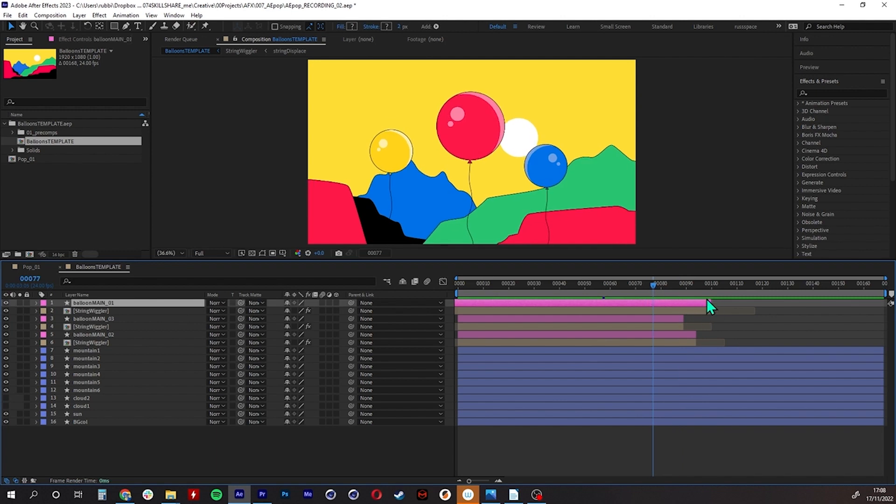
- Step back to frame 73 and briefly show the cloud1 and cloud2 layers to inspect the scene with clouds, then hide them
key(Page_Up)
key(Page_Up)
key(Page_Up)
key(Page_Up)
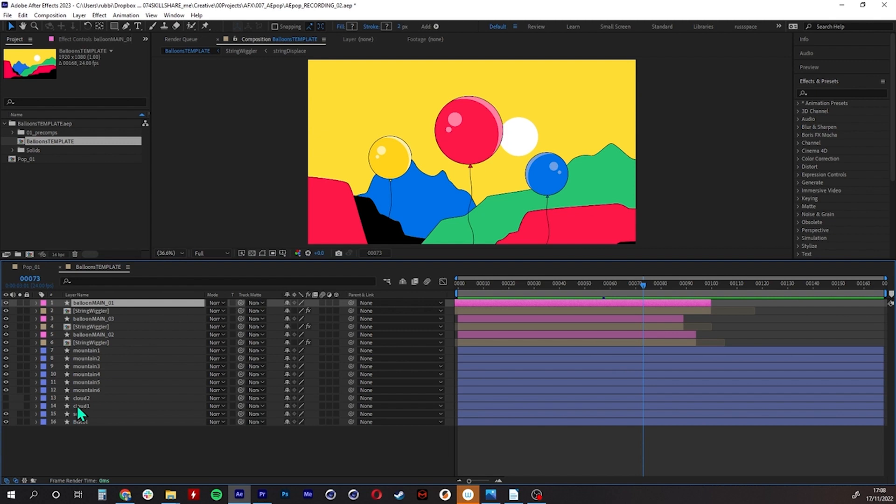
click(84, 423)
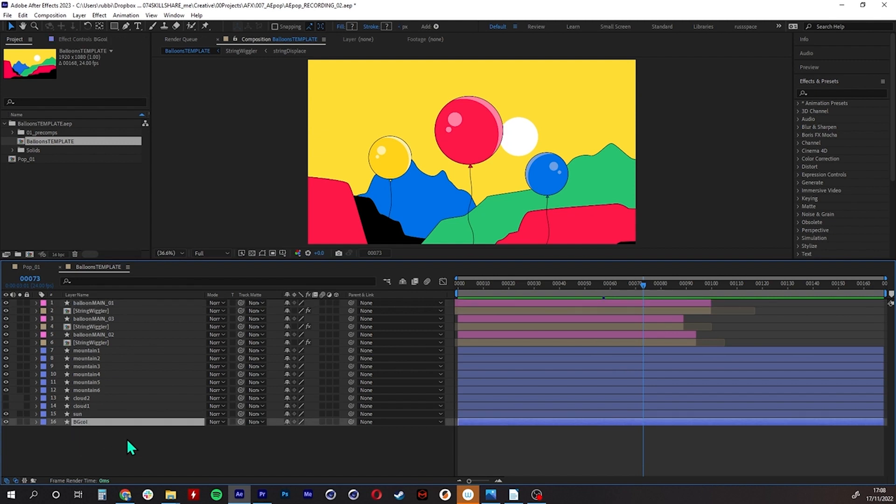
drag(7, 398, 8, 406)
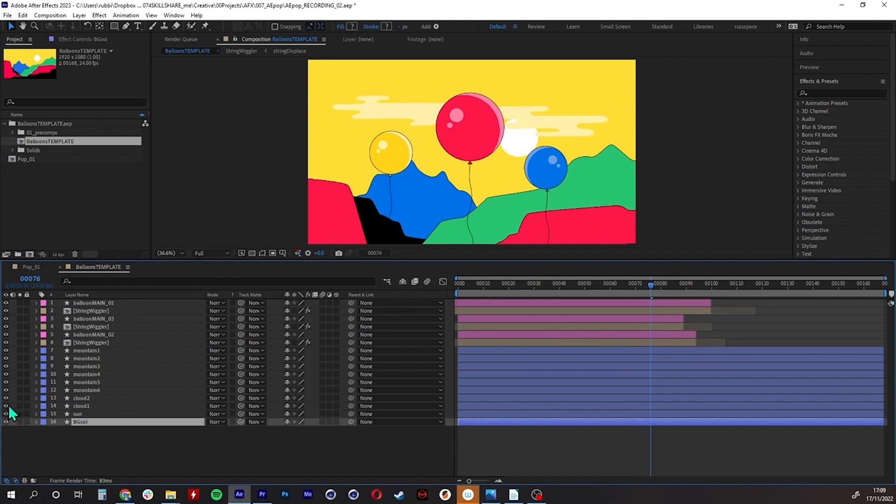
click(6, 407)
- Add the Pop_01 composition to the BalloonsTEMPLATE timeline as a layer directly above balloonMAIN_02
click(60, 178)
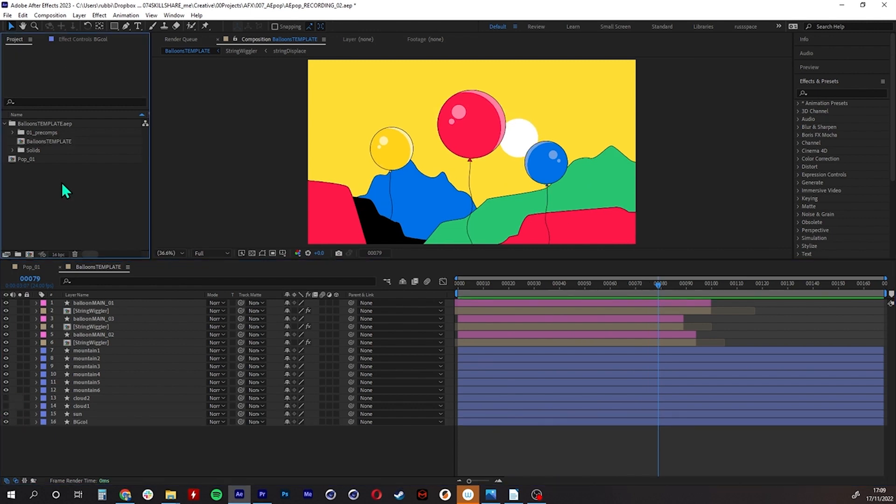
click(25, 161)
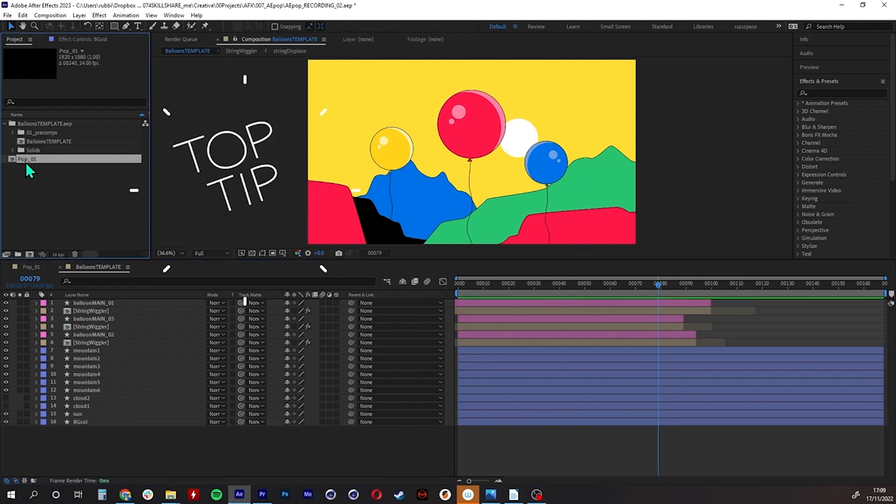
drag(24, 161, 76, 329)
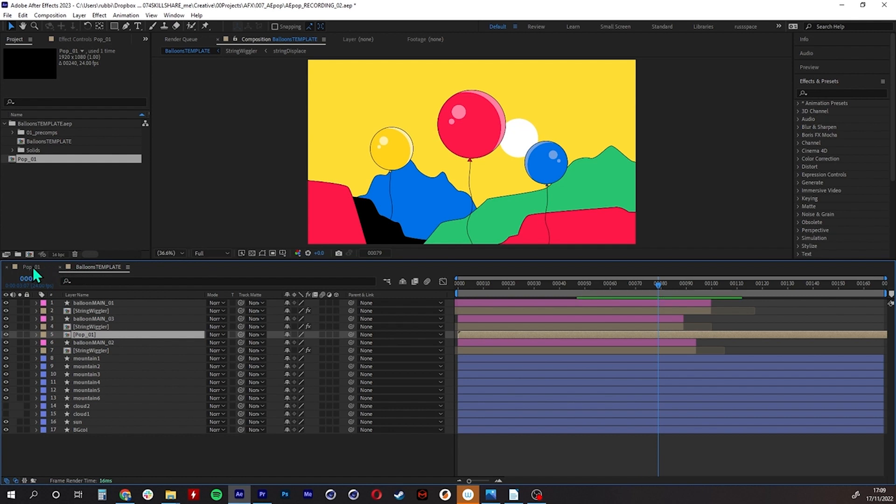
- Switch between the Pop_01 and BalloonsTEMPLATE compositions at the early frames to compare the pop lines in both
click(31, 268)
drag(363, 288, 358, 289)
click(98, 267)
click(31, 267)
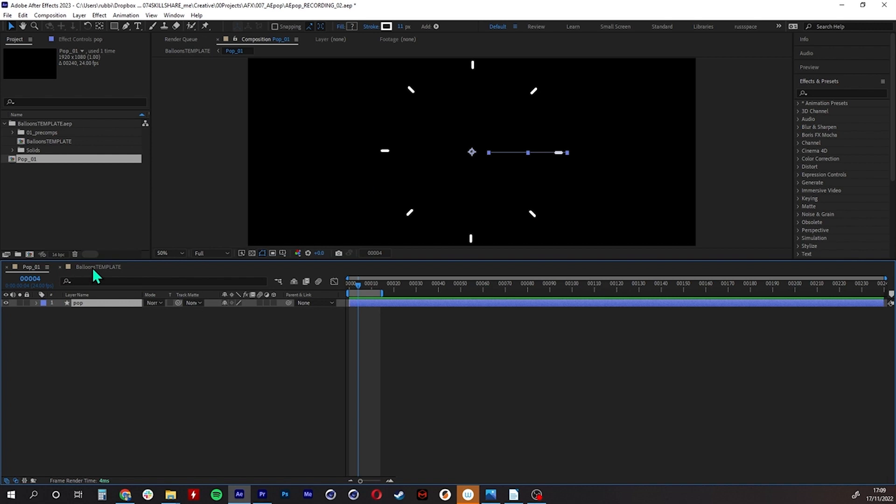
click(95, 267)
click(35, 268)
drag(356, 285, 357, 290)
click(105, 267)
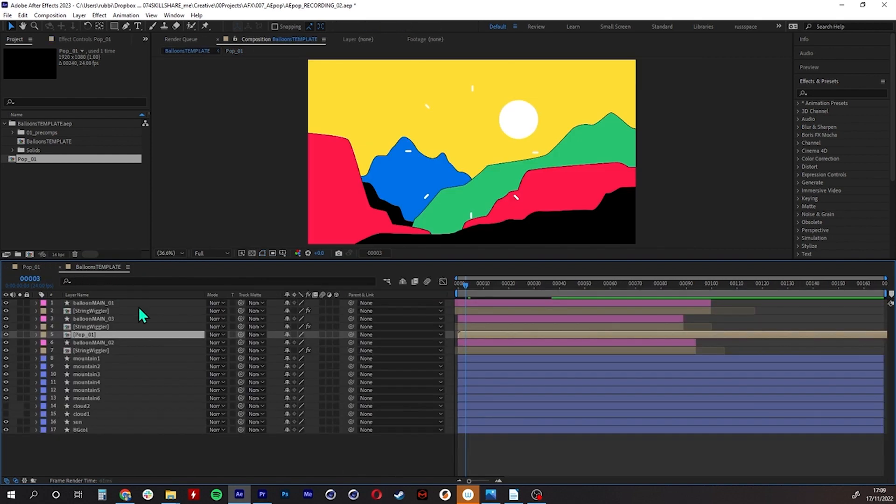
- Slide the Pop_01 layer along the timeline so it starts at about frame 58
drag(595, 293, 671, 287)
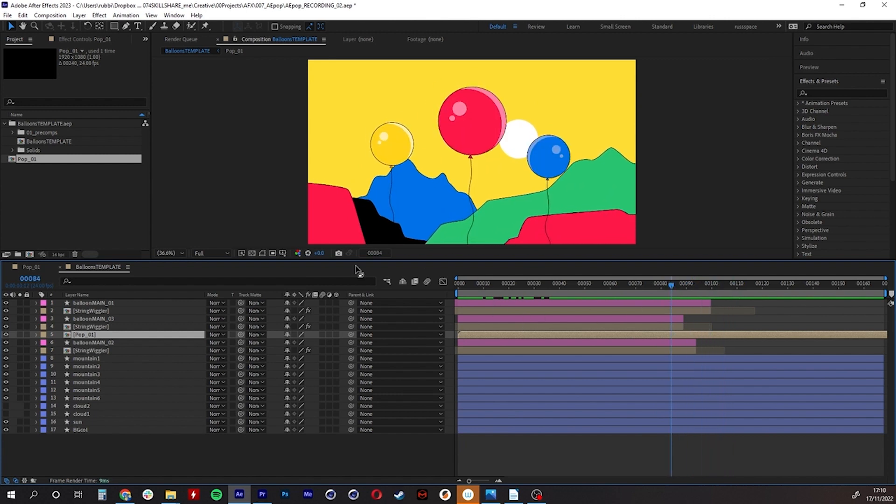
drag(469, 334, 617, 341)
- Select the balloonMAIN_03 layer, turn on mask and shape path visibility and scrub to frame 74
click(200, 317)
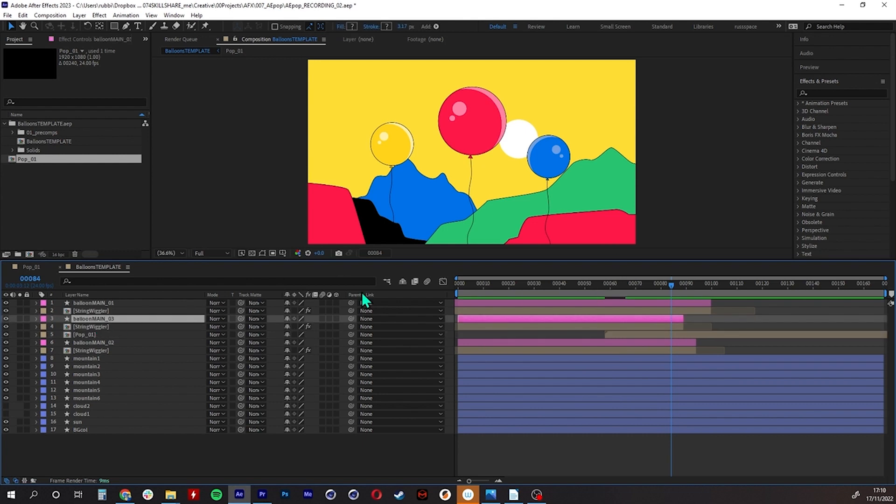
mouse_move(574, 283)
mouse_down()
mouse_move(547, 282)
mouse_move(590, 284)
mouse_up()
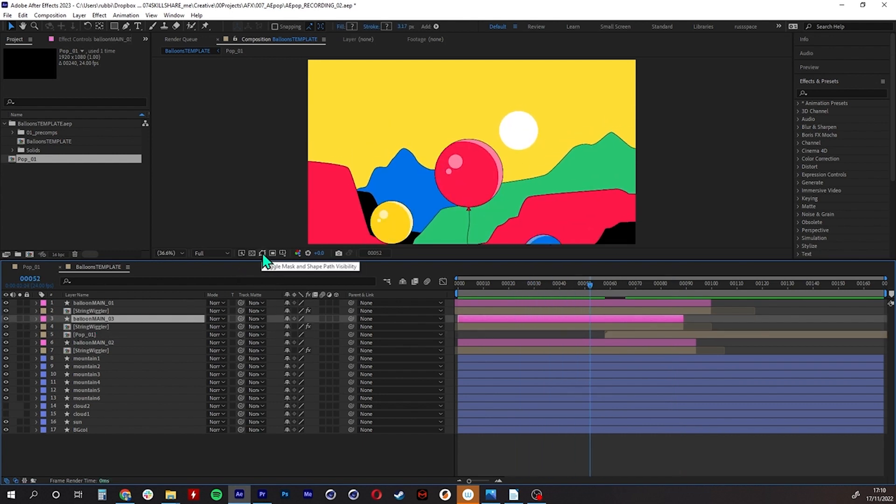
click(263, 255)
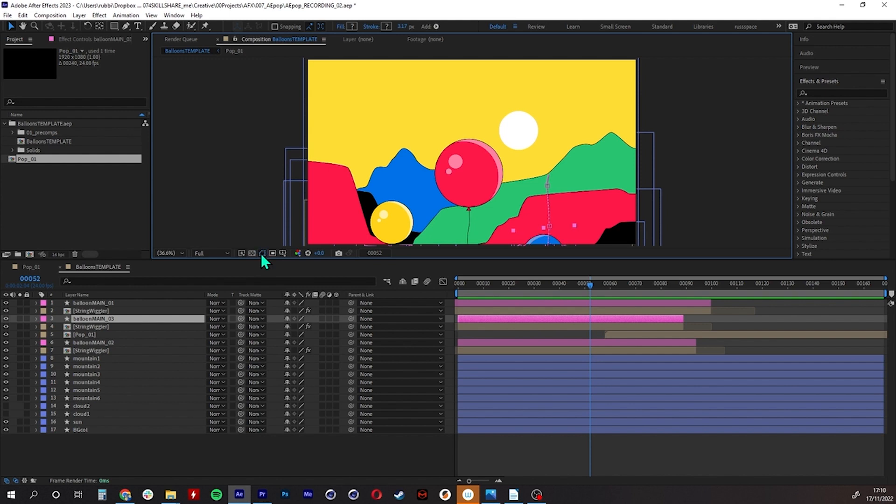
drag(582, 285, 645, 285)
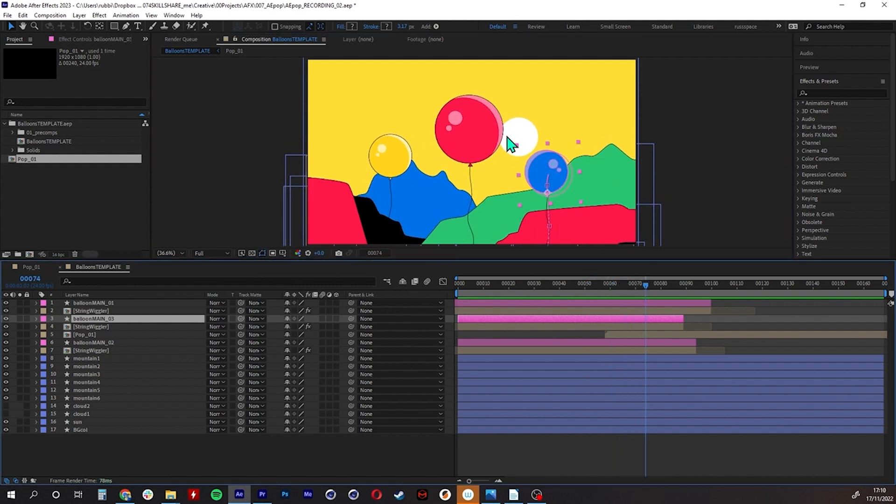
- Move the Pop_01 layer up the stack to sit directly below the balloonMAIN_01 string layer
click(83, 334)
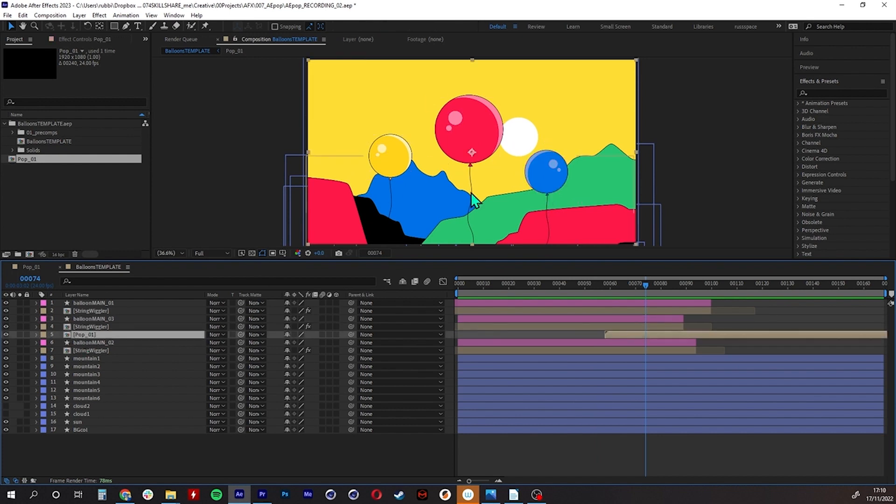
click(99, 304)
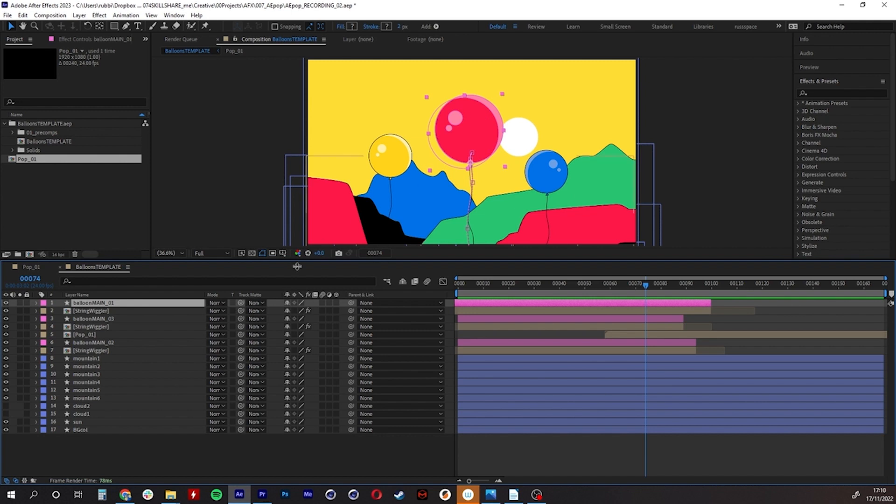
drag(91, 335, 95, 317)
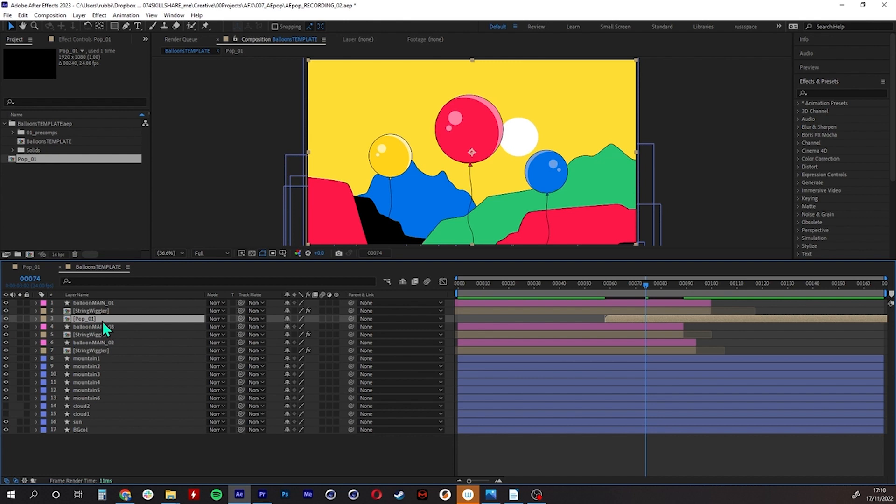
- Slide the Pop_01 layer to start at frame 99, one frame before the balloonMAIN_01 layer ends
drag(646, 285, 712, 290)
drag(621, 315, 717, 325)
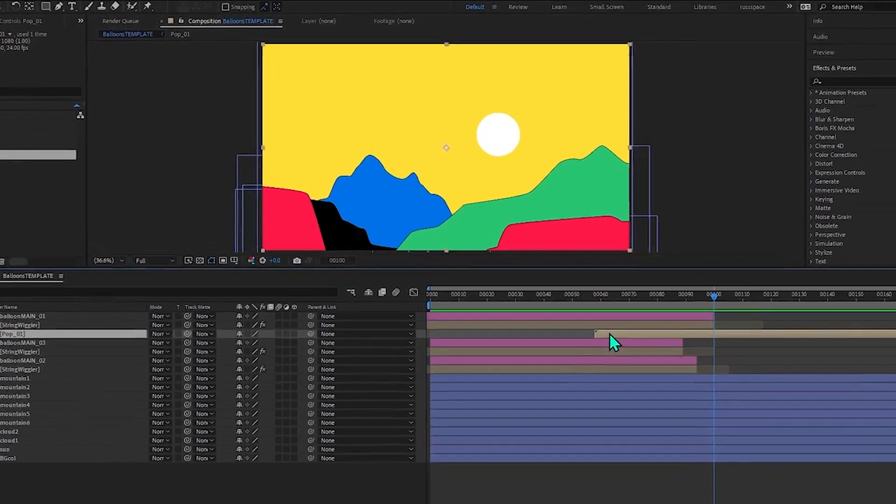
drag(724, 365, 732, 366)
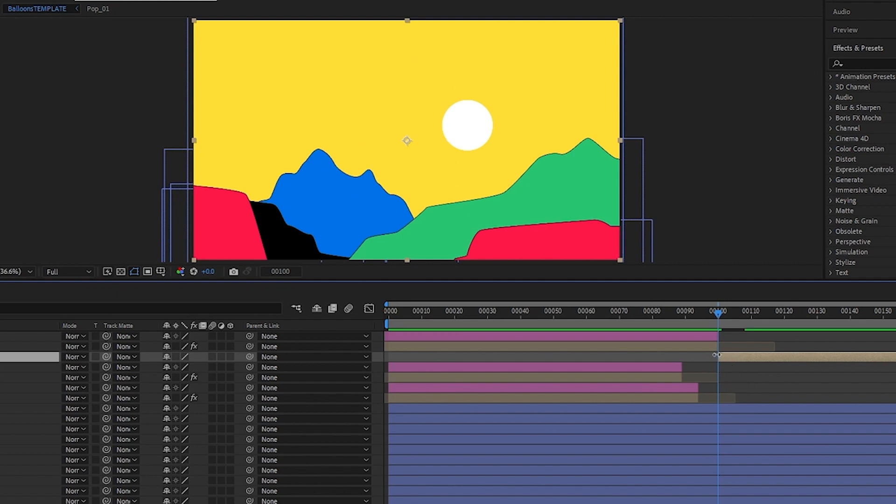
mouse_move(716, 313)
mouse_down()
mouse_move(693, 313)
mouse_move(715, 312)
mouse_up()
mouse_move(723, 320)
mouse_down()
mouse_move(756, 322)
mouse_move(709, 319)
mouse_move(724, 319)
mouse_move(712, 321)
mouse_move(718, 312)
mouse_up()
drag(740, 358, 738, 359)
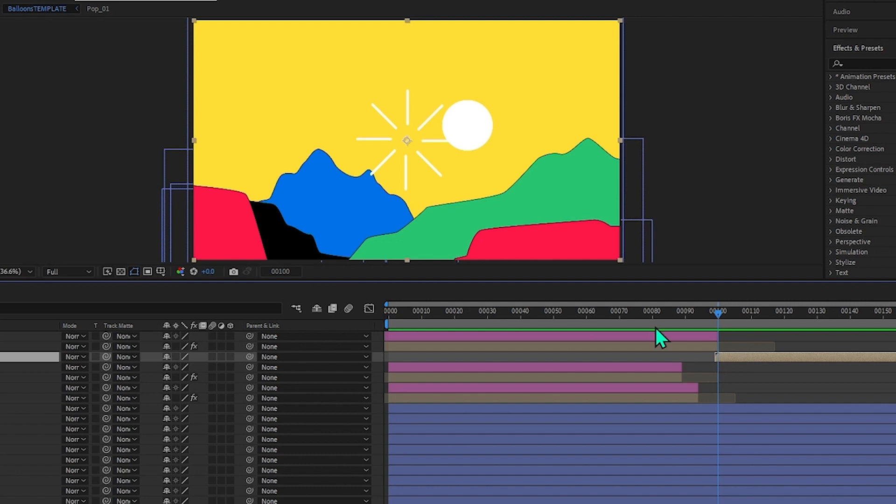
- Scrub around frame 99 and use the Title/Action Safe overlay to check where Pop_01's centre sits relative to the red balloon
mouse_move(717, 315)
mouse_down()
mouse_move(740, 316)
mouse_move(713, 315)
mouse_move(722, 316)
mouse_move(705, 288)
mouse_move(715, 297)
mouse_up()
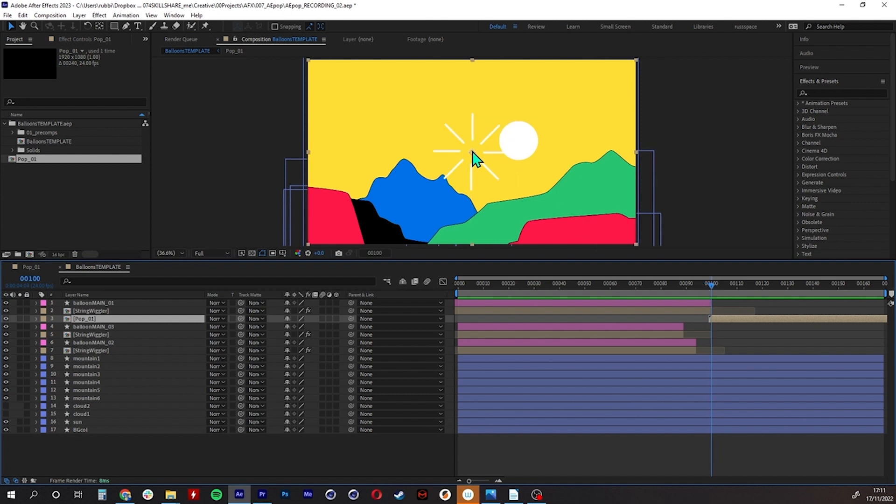
drag(713, 287, 708, 287)
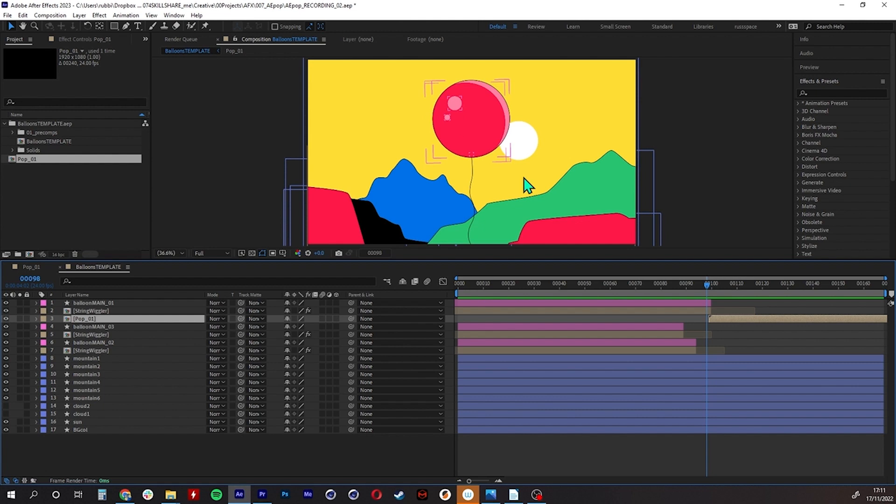
click(709, 284)
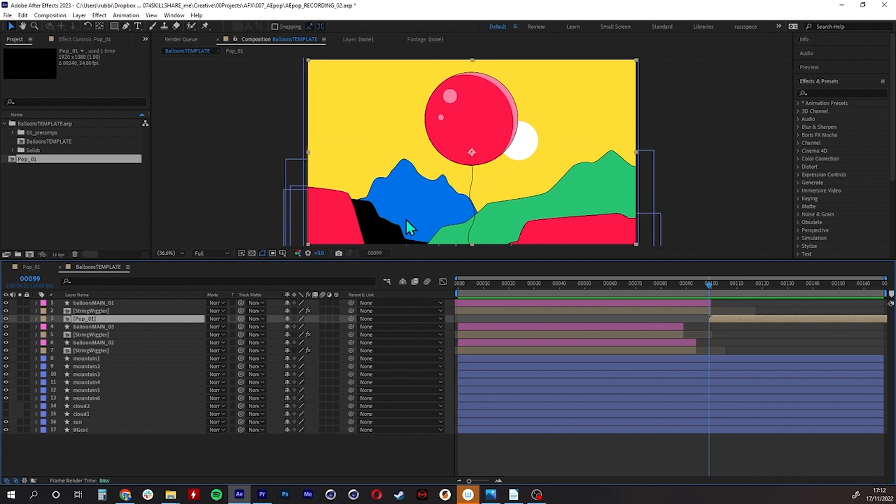
click(262, 253)
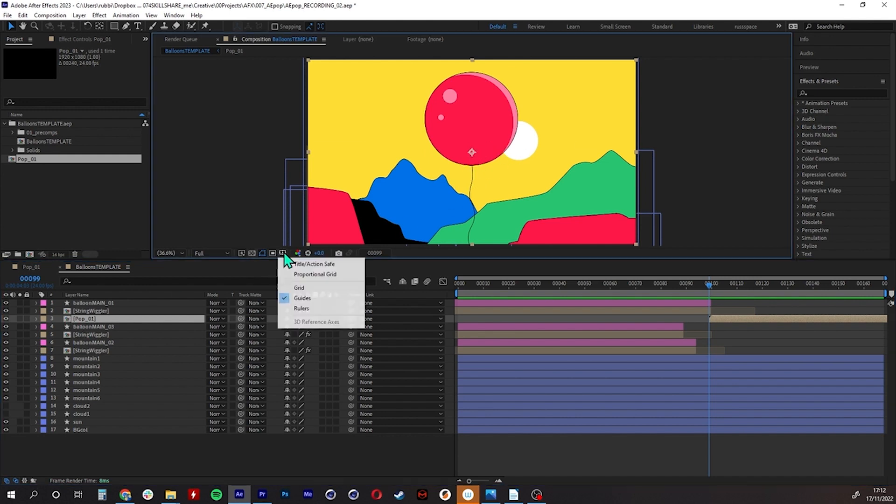
click(329, 265)
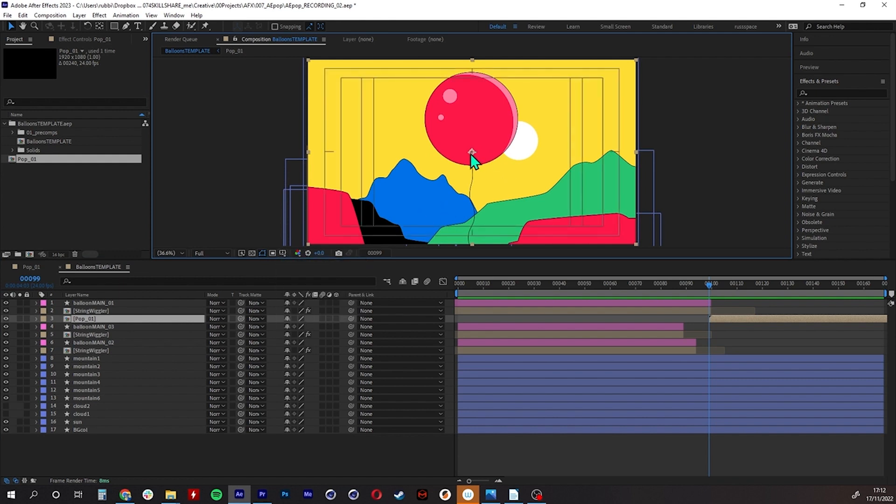
click(270, 253)
click(329, 265)
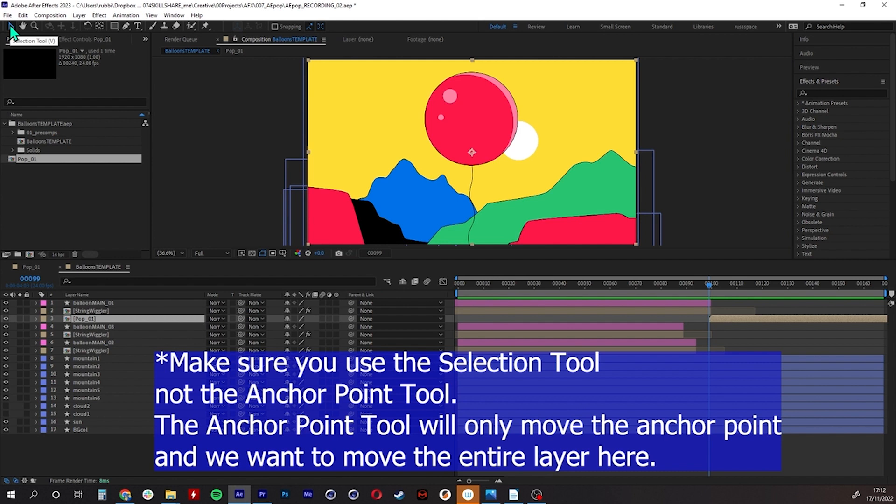
- Move the Pop_01 layer up with the Selection tool so its anchor point sits at the centre of the red balloon
click(10, 27)
click(89, 319)
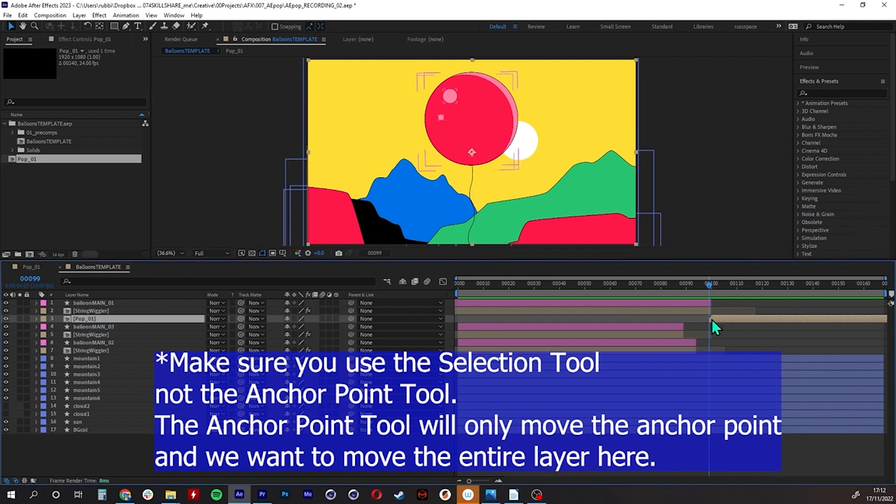
drag(472, 151, 470, 121)
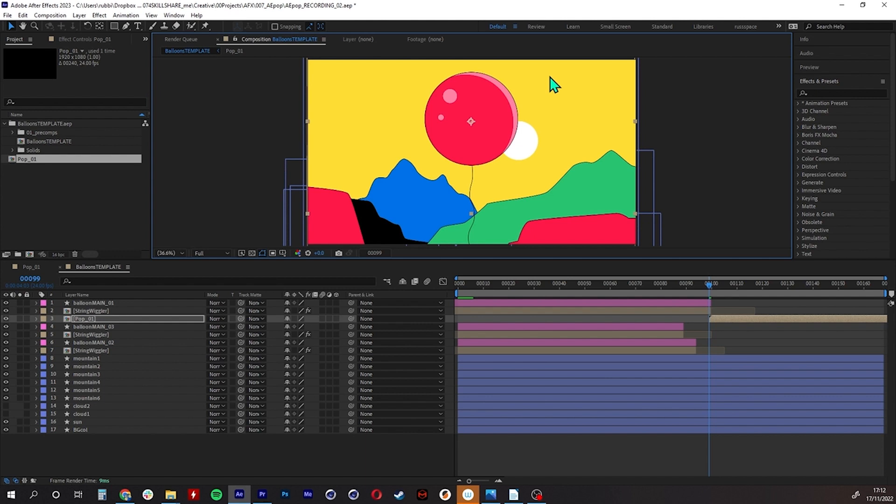
- Play back the red balloon's pop from before frame 100 and return the current time to frame 77
drag(704, 284, 647, 290)
key(space)
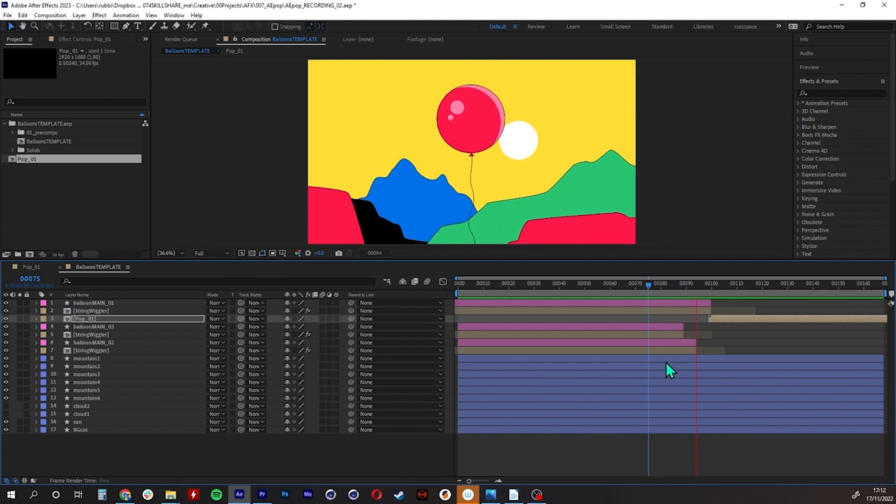
click(619, 283)
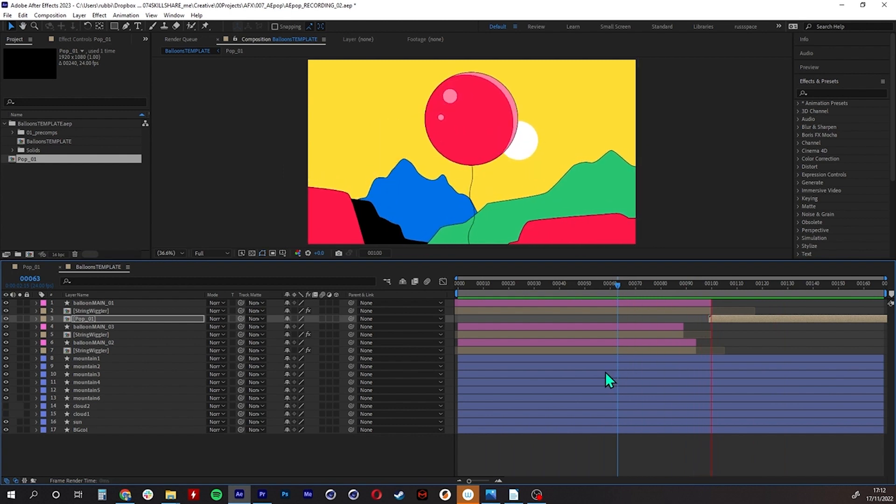
key(space)
drag(723, 286, 653, 285)
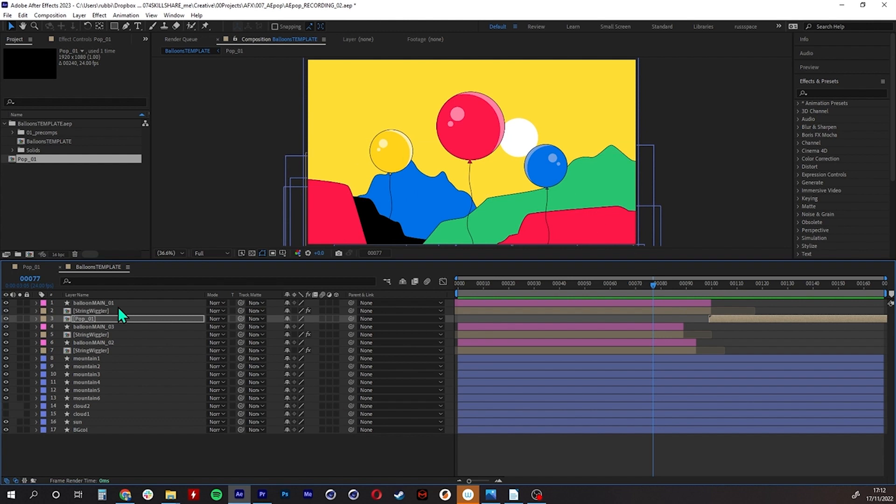
- Duplicate the Pop_01 layer twice and place one copy below each of the balloonMAIN_03 and balloonMAIN_02 string layers
click(80, 320)
mouse_move(31, 162)
mouse_down()
mouse_move(57, 344)
mouse_move(71, 318)
mouse_move(40, 162)
mouse_up()
click(81, 321)
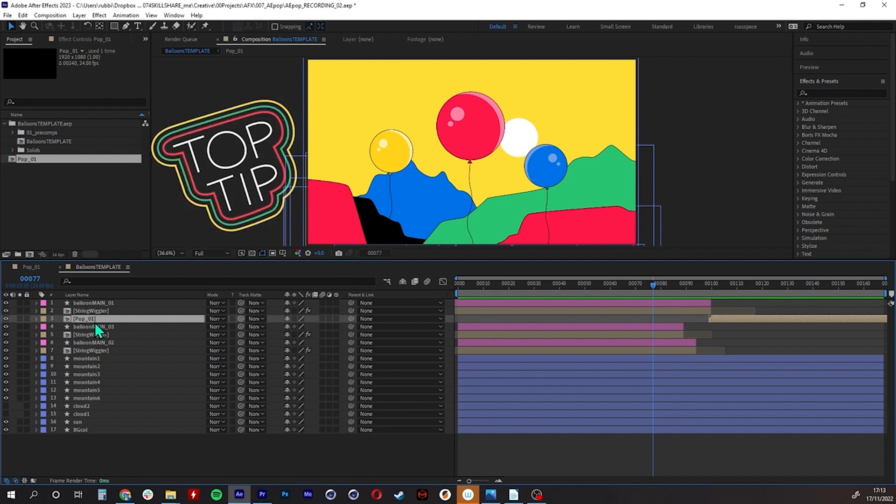
key(ctrl+d)
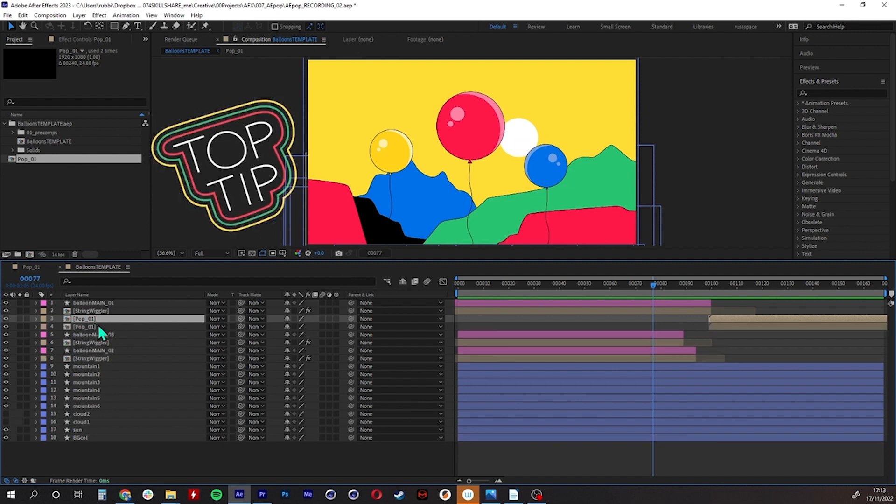
key(ctrl+d)
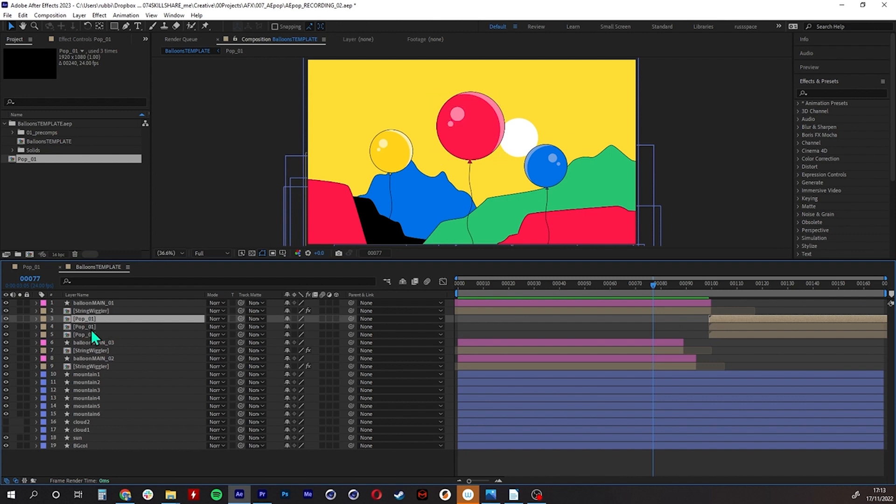
drag(86, 318, 86, 351)
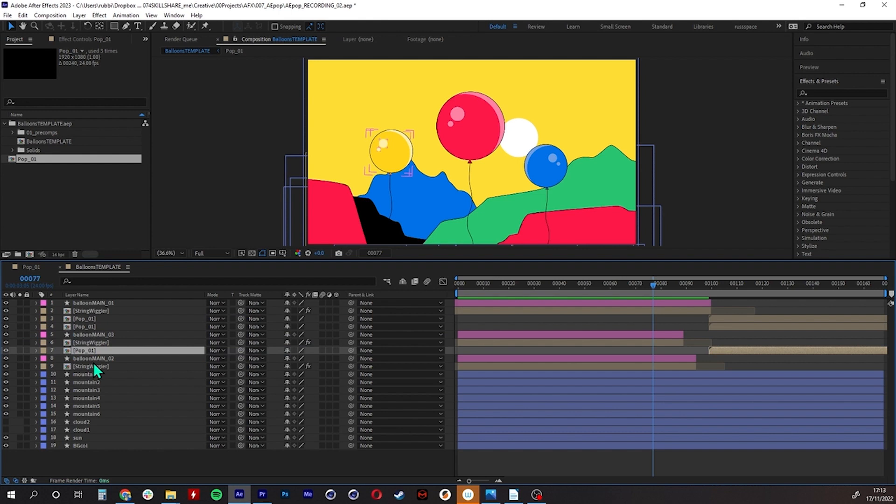
drag(91, 319, 91, 367)
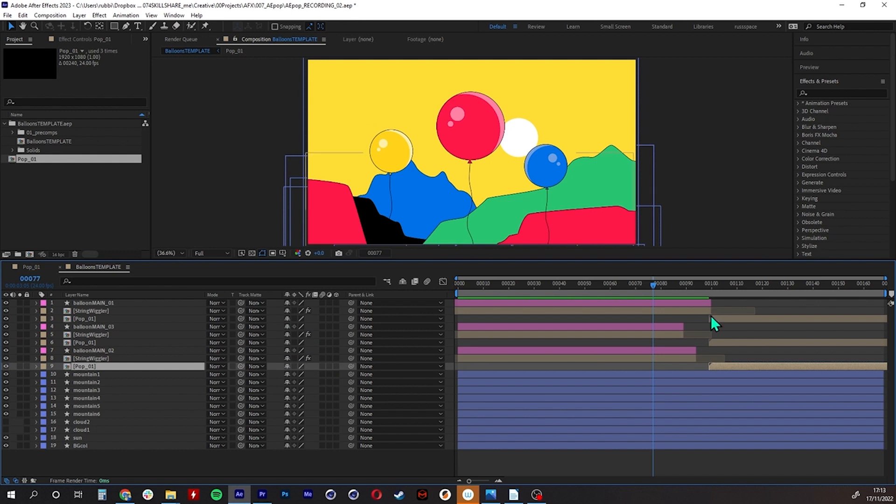
- Retime the two Pop_01 copies so each starts where its balloon layer, balloonMAIN_03 and balloonMAIN_02, ends
drag(718, 341, 683, 341)
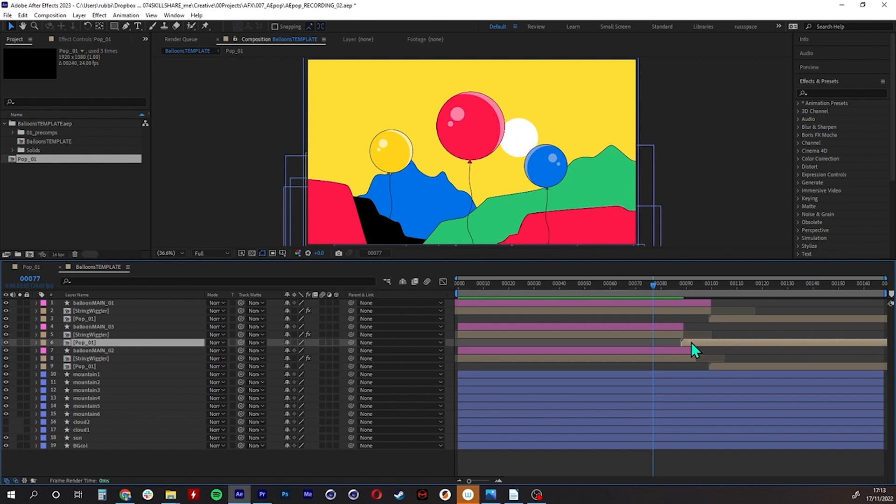
drag(724, 365, 710, 369)
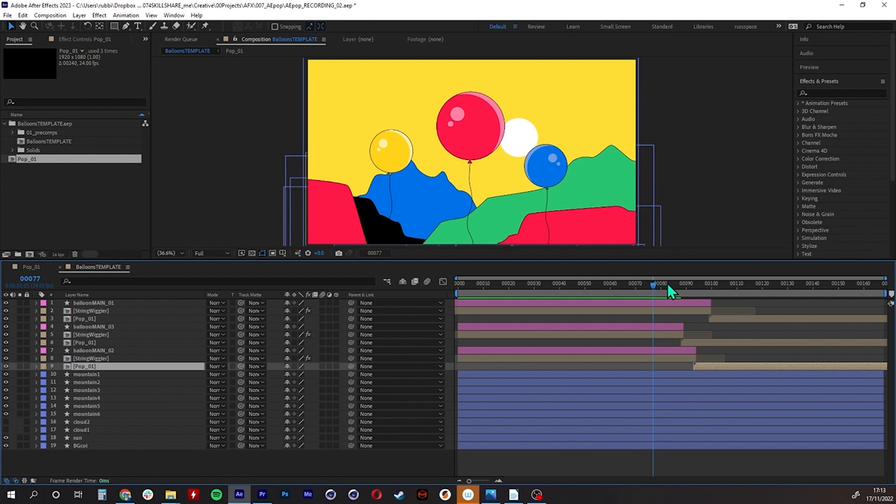
- At frame 88, move the Pop_01 copy below balloonMAIN_03 so its anchor point sits at the blue balloon's centre
drag(654, 284, 681, 284)
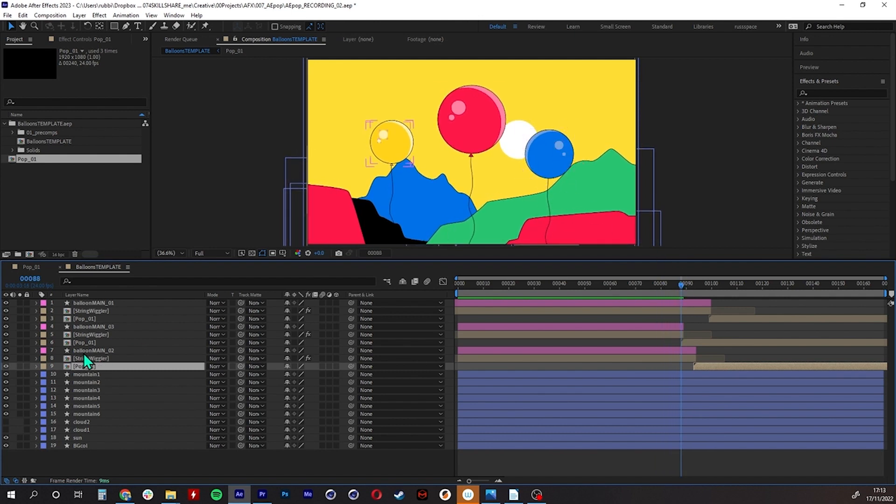
click(99, 328)
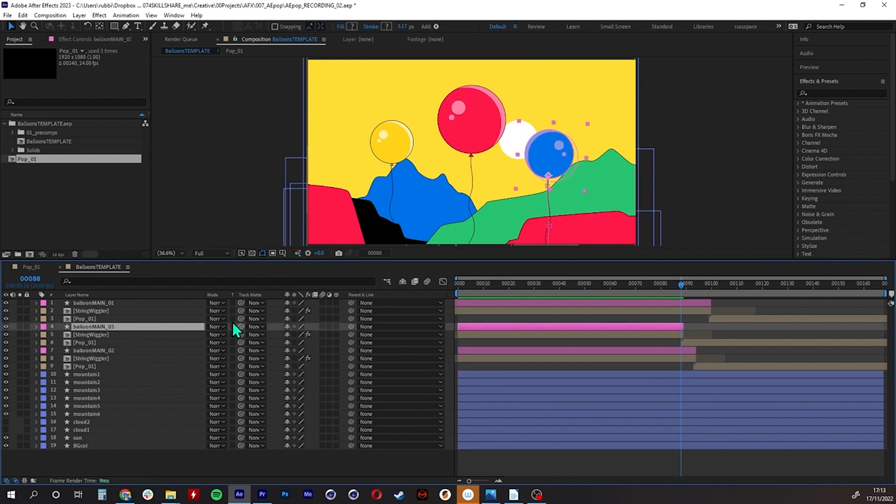
click(91, 343)
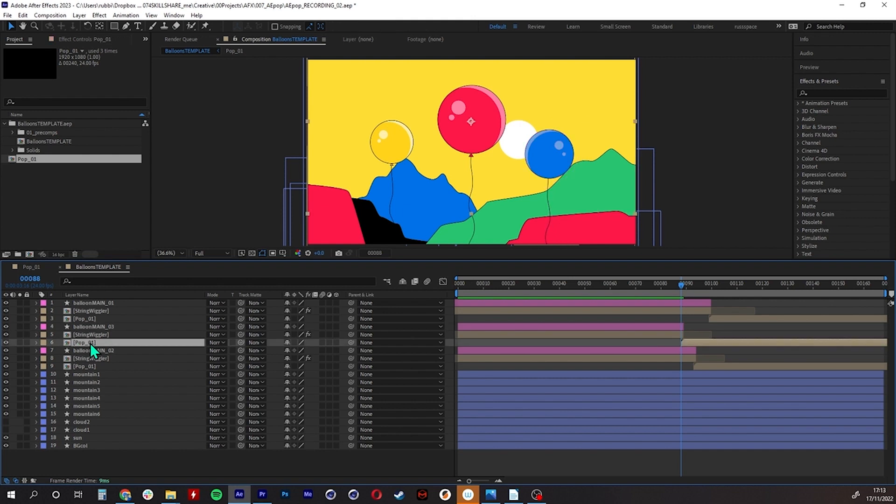
drag(472, 123, 549, 156)
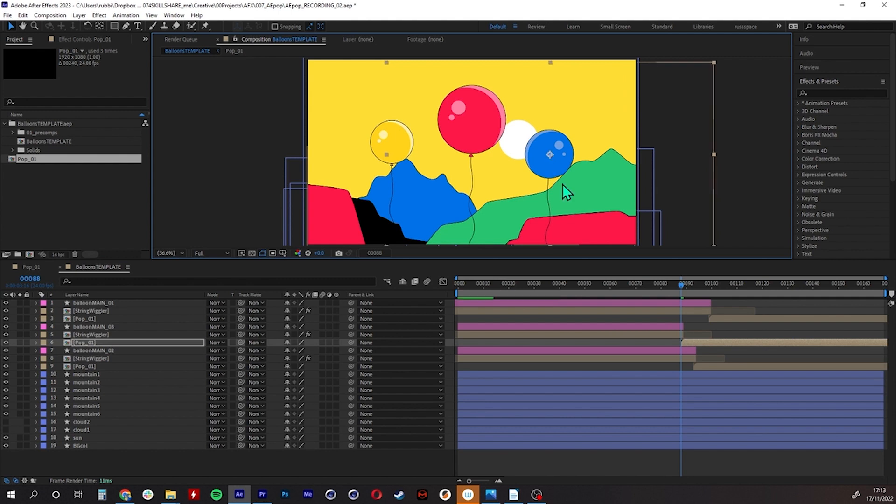
- At frame 93, move the Pop_01 copy below balloonMAIN_02 so its anchor point sits at the yellow balloon's centre
drag(682, 284, 696, 287)
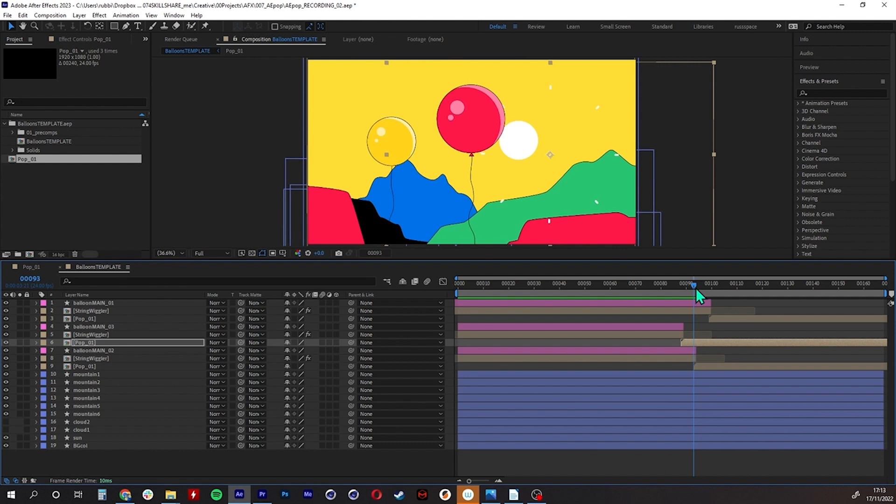
click(698, 366)
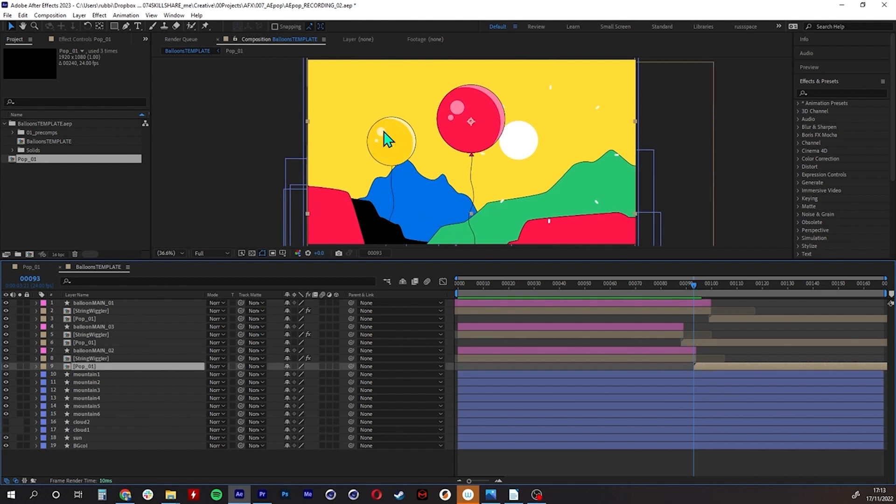
drag(484, 129, 424, 157)
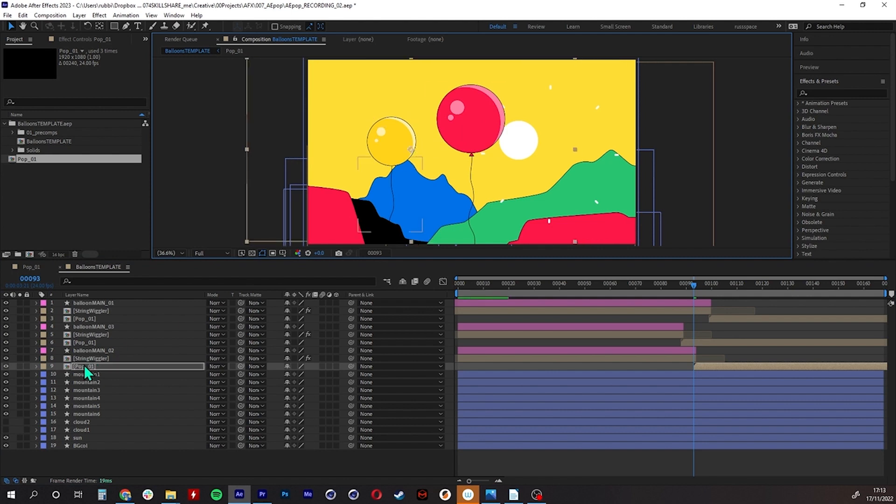
click(93, 353)
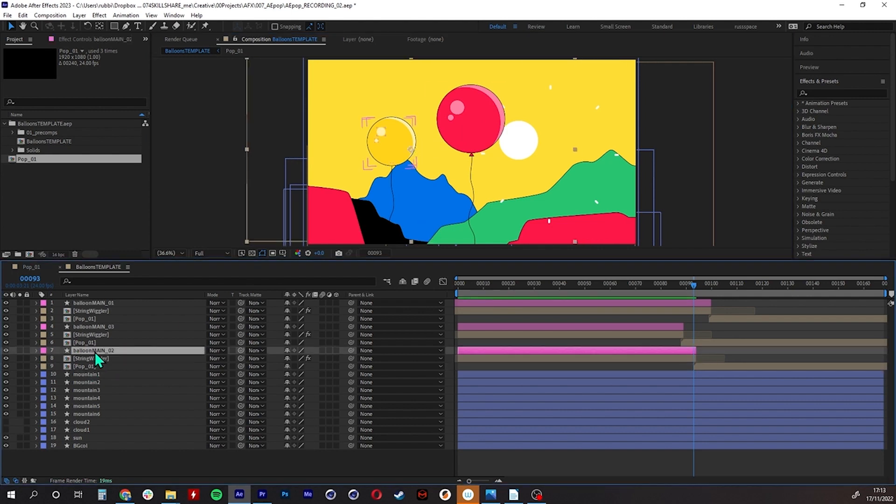
click(91, 367)
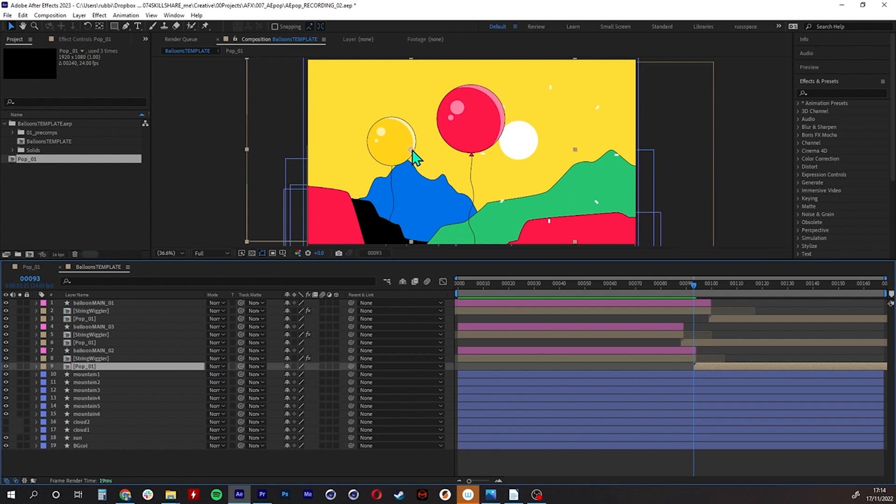
- Play back all three pops from frame 60 and scrub between frames 84 and 88 to examine the blue balloon before its burst
click(611, 283)
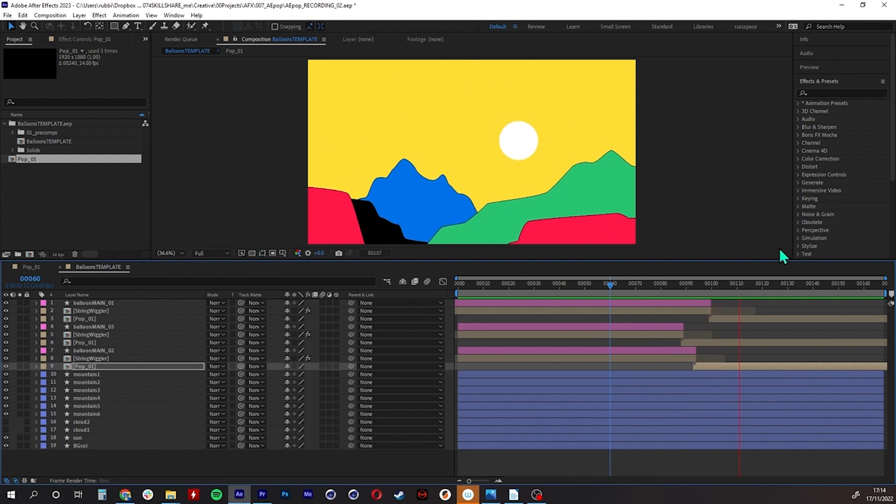
key(space)
click(680, 285)
mouse_move(681, 284)
mouse_down()
mouse_move(723, 289)
mouse_move(657, 286)
mouse_move(724, 287)
mouse_move(671, 285)
mouse_up()
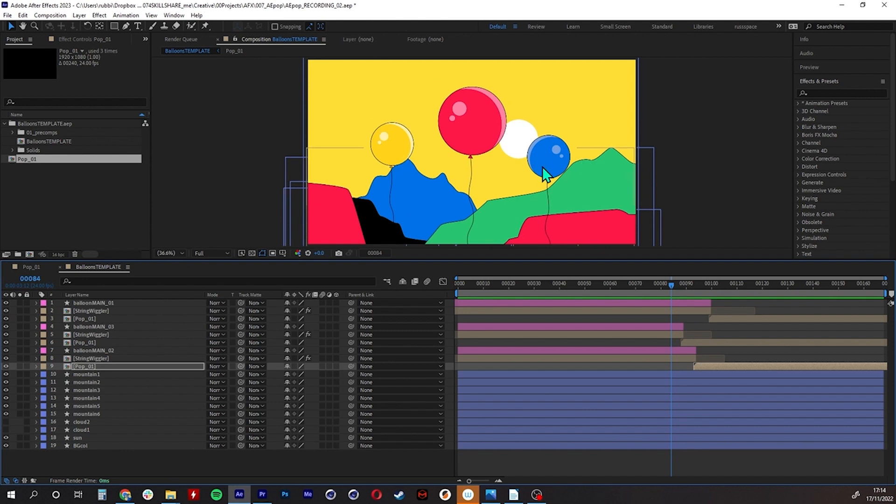
mouse_move(670, 285)
mouse_down()
mouse_move(712, 287)
mouse_move(680, 290)
mouse_up()
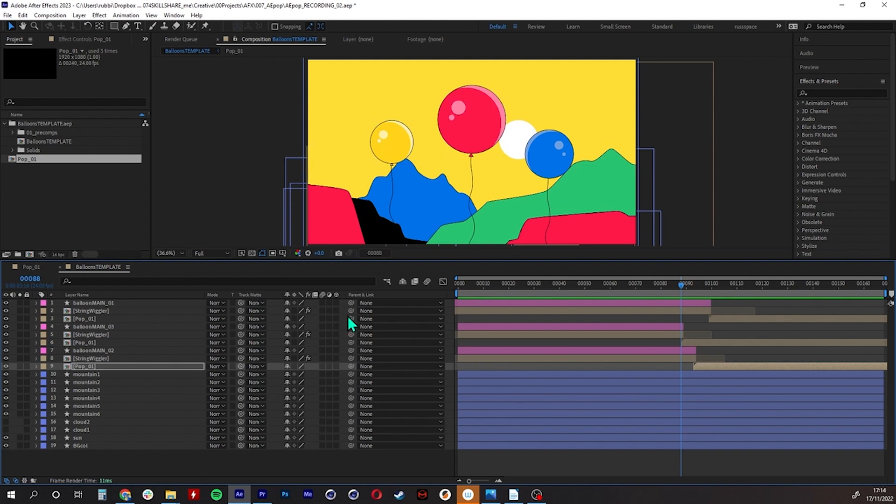
- Reveal all Transform properties of the blue balloon's Pop_01 layer
click(96, 328)
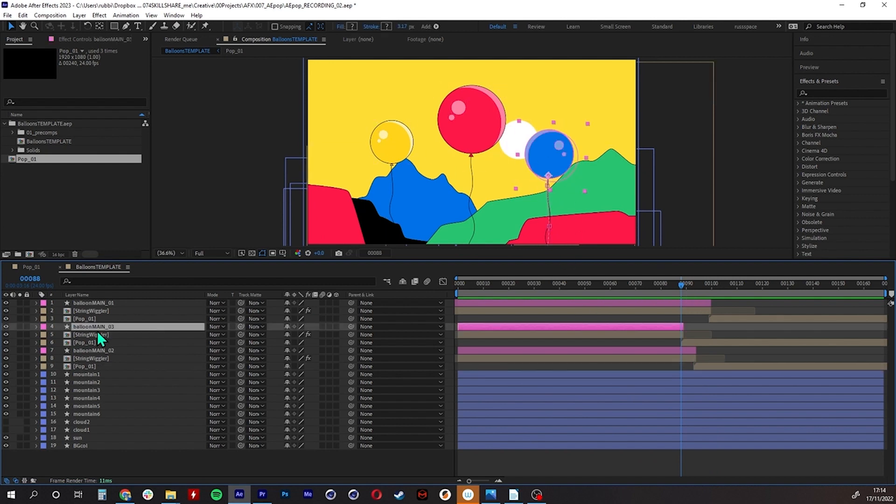
click(94, 343)
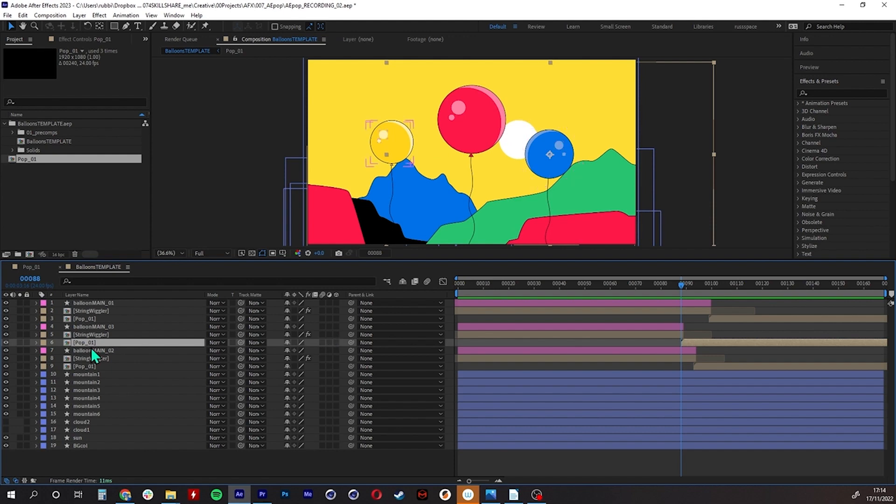
key(s)
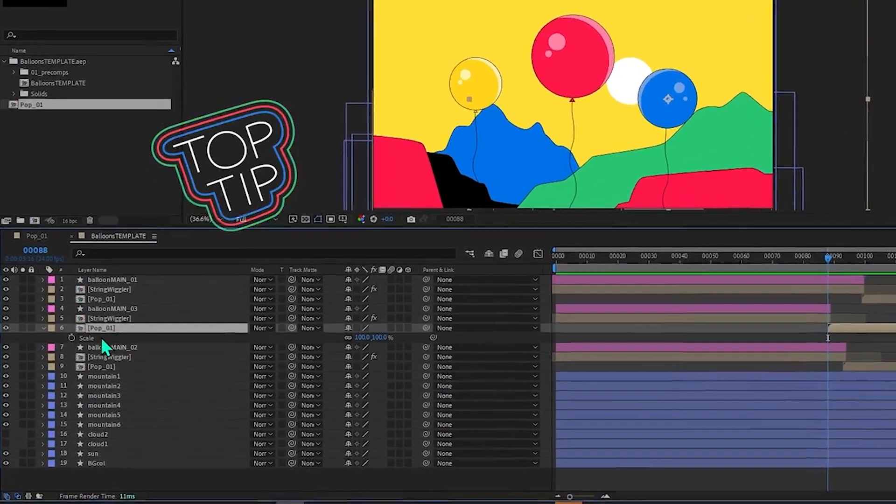
click(45, 323)
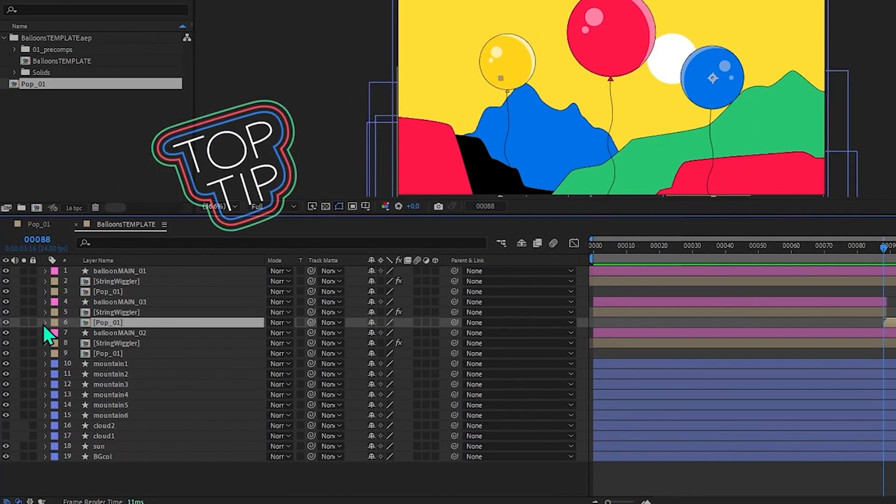
click(44, 323)
click(55, 333)
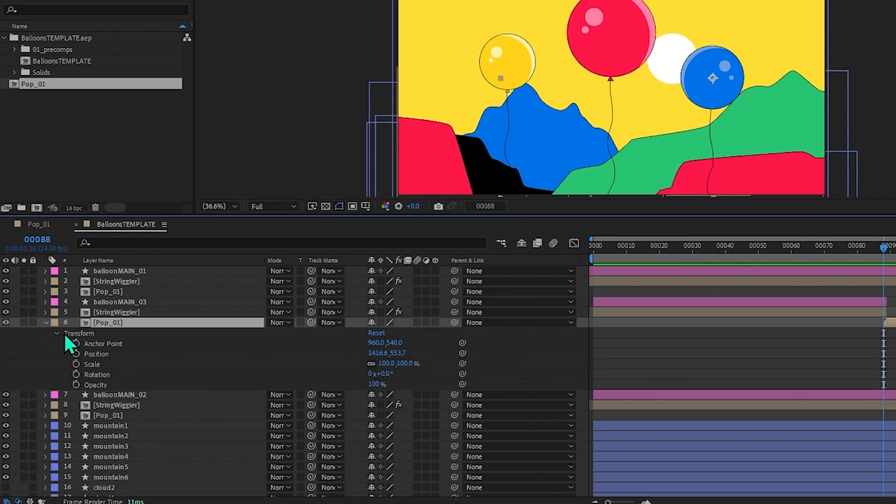
- Go through the Anchor Point, Position, Scale, Rotation and Opacity properties of the blue balloon's Pop_01, ending with Scale selected
click(94, 365)
click(101, 344)
click(99, 353)
click(97, 363)
click(96, 375)
click(99, 385)
click(96, 365)
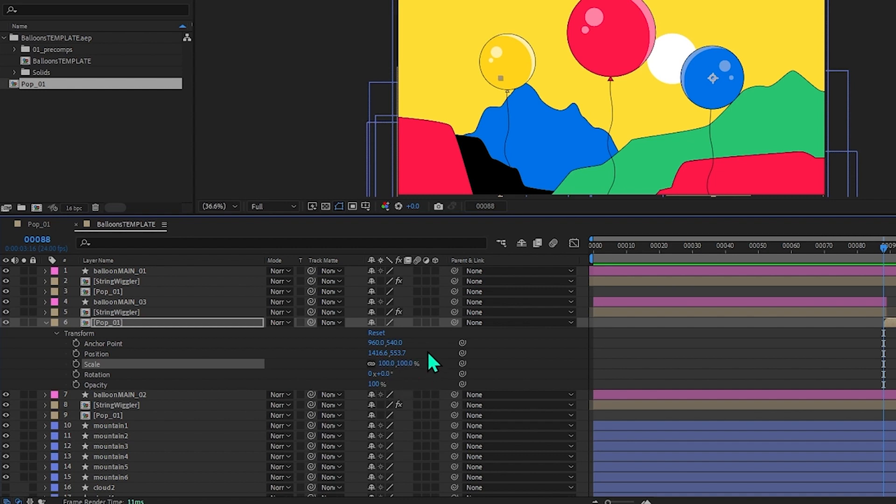
- Go to frame 89 and try scaling the blue balloon's Pop_01 burst to 60%
click(888, 252)
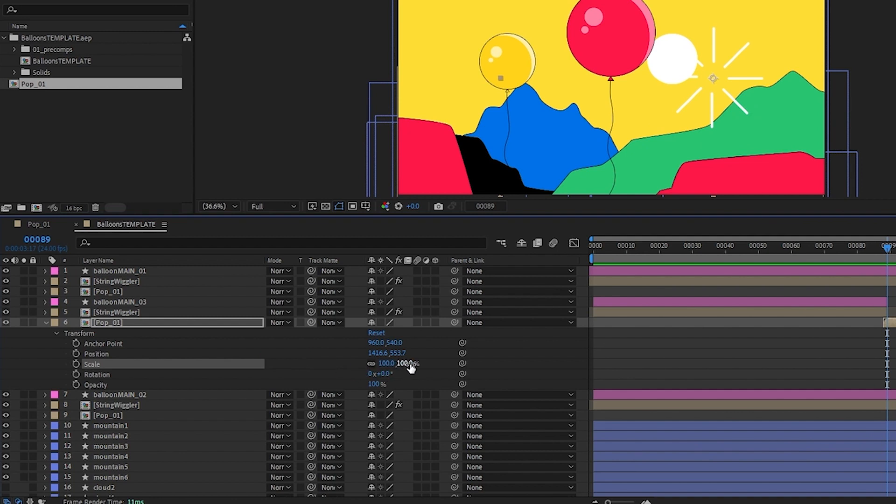
text(34)
key(Return)
drag(376, 369, 413, 368)
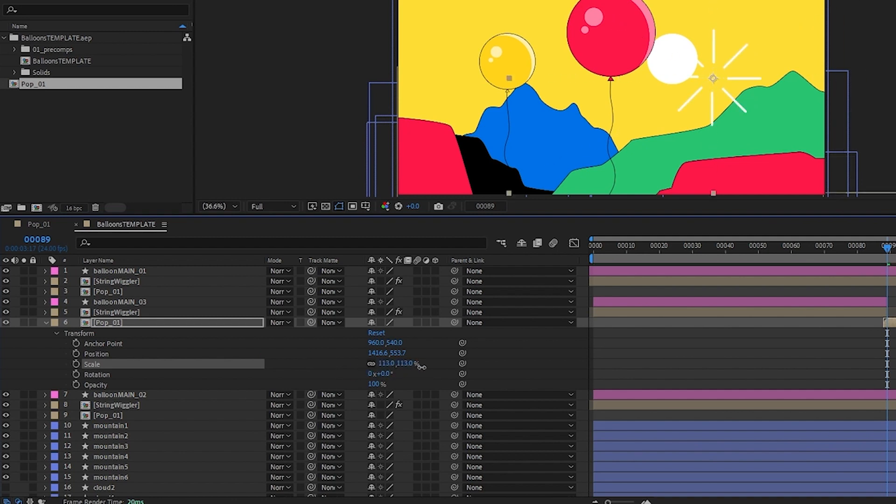
click(405, 363)
text(60)
key(Return)
- Set the blue balloon's Pop_01 scale to 80%, check the burst at frame 93 and collapse the layer's properties
mouse_move(885, 246)
mouse_down()
mouse_move(872, 246)
mouse_move(894, 246)
mouse_up()
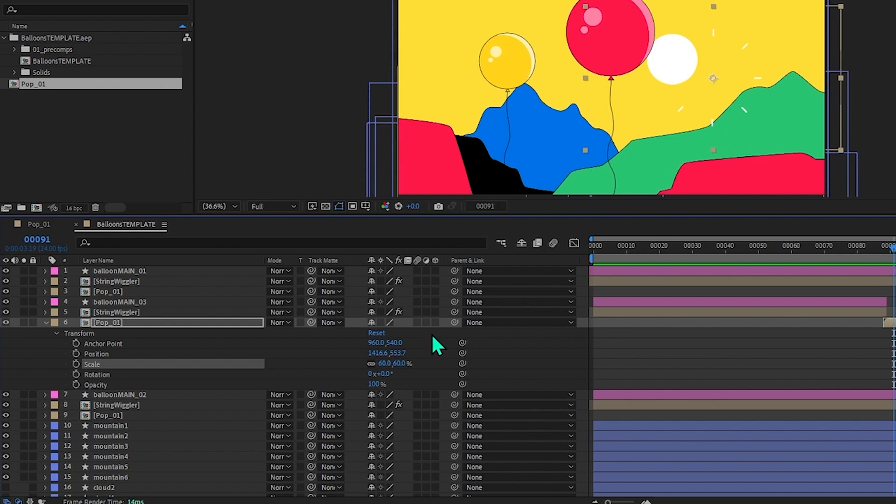
click(399, 363)
text(80)
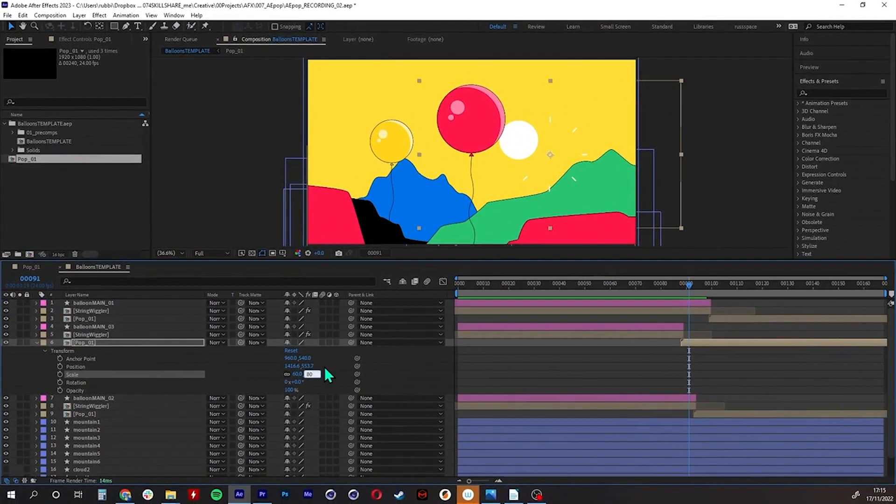
key(Return)
click(694, 284)
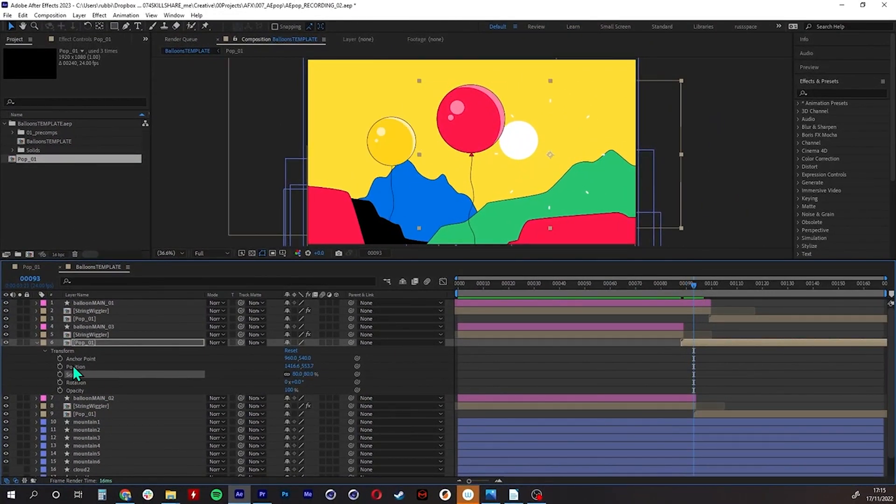
click(36, 342)
- Set the scale of the yellow balloon's Pop_01 layer to 80%
click(89, 367)
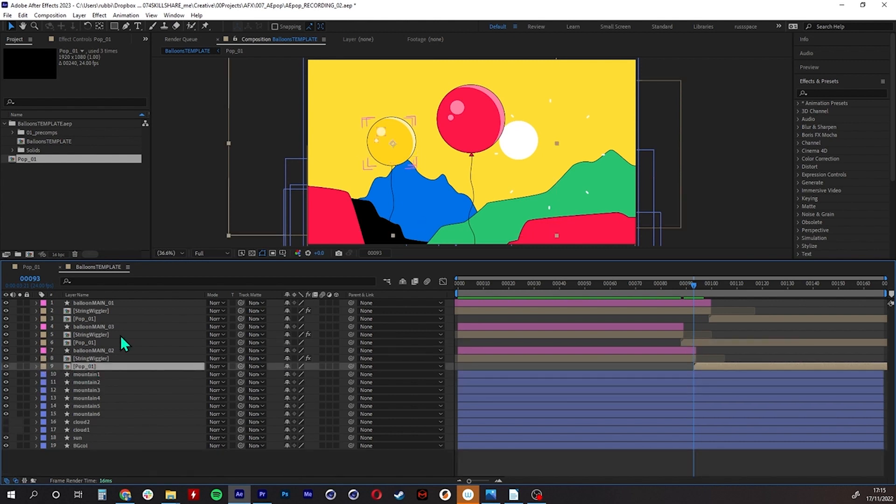
click(36, 367)
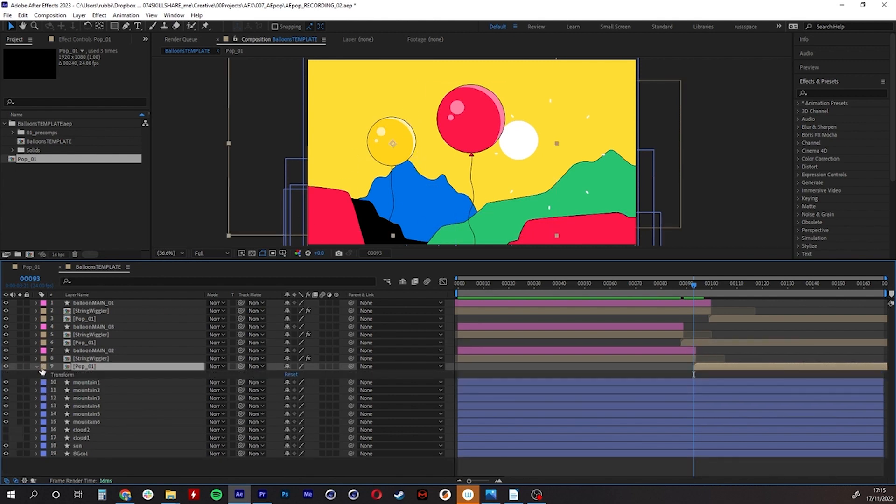
click(45, 374)
click(315, 398)
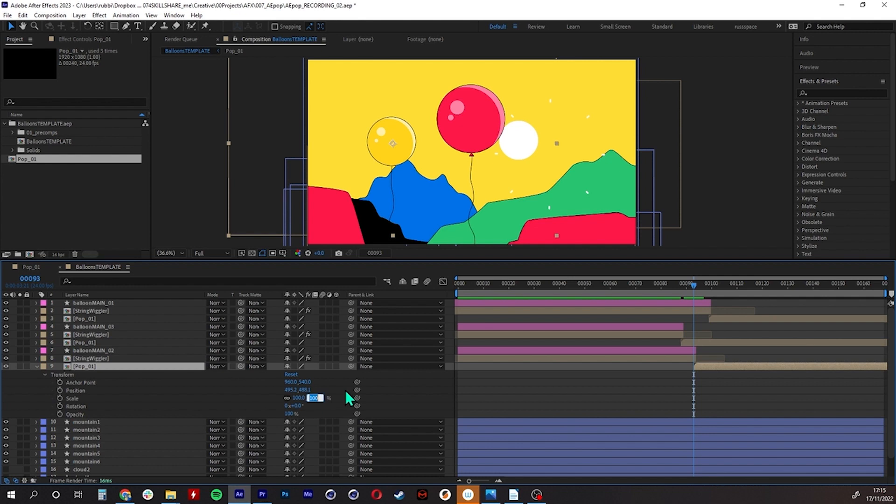
text(80)
key(Return)
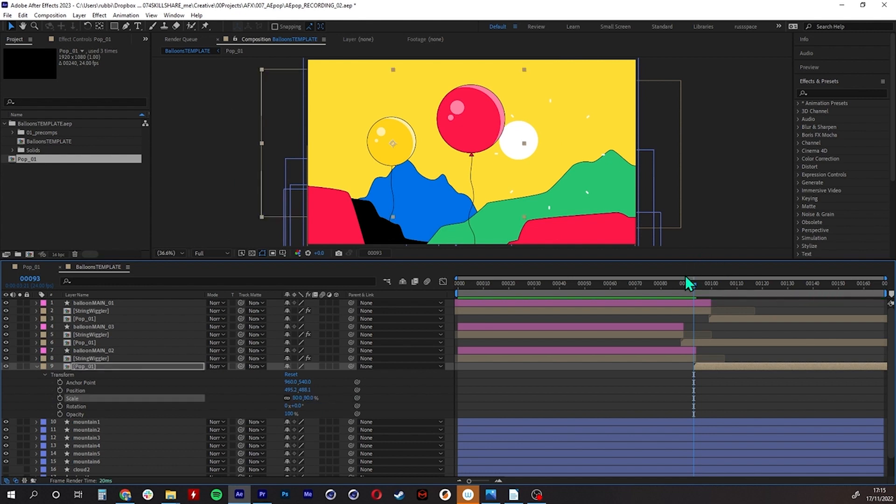
- Collapse the yellow balloon's Pop_01 properties and play back the scene from before the first pop
drag(687, 285, 603, 283)
key(u)
key(space)
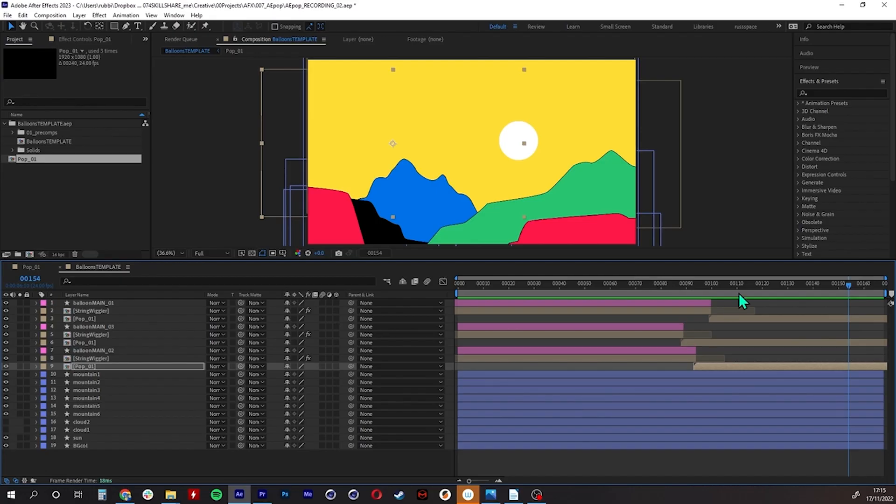
- Preview the three pops within a work area narrowed to about frames 75–119, and reset the work area to the full composition
drag(456, 293, 633, 293)
drag(884, 293, 756, 293)
drag(630, 293, 659, 284)
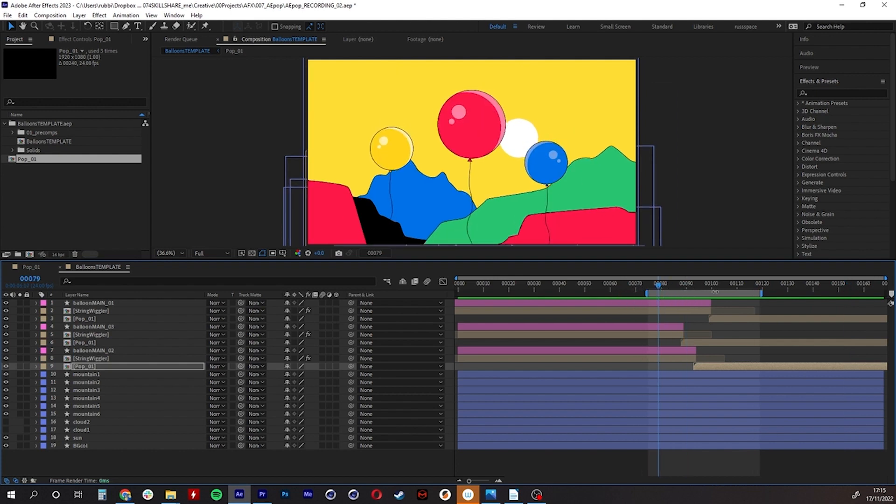
key(space)
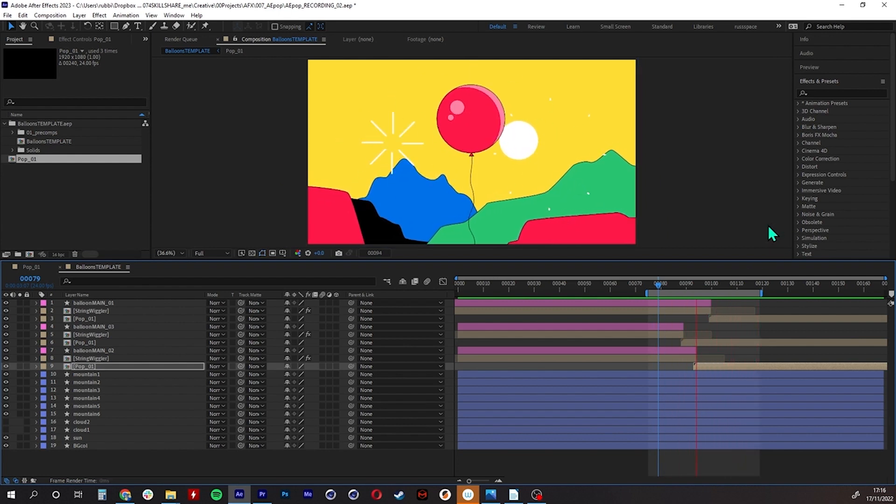
key(space)
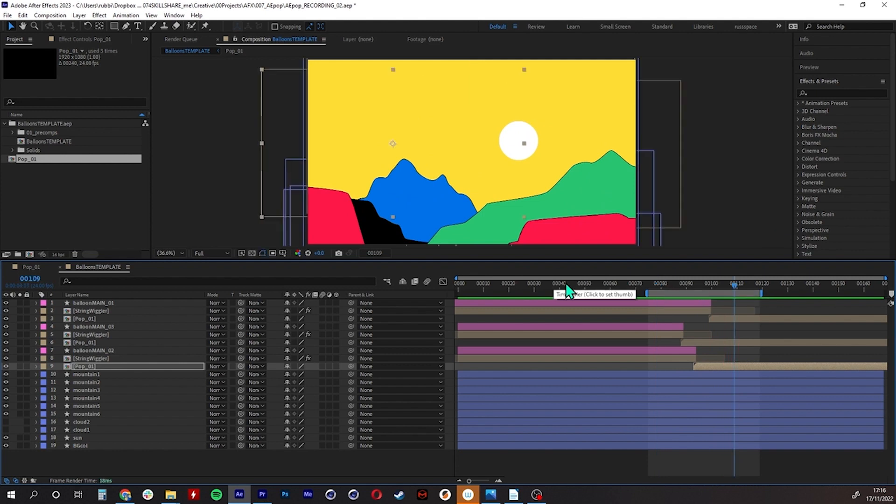
double_click(693, 293)
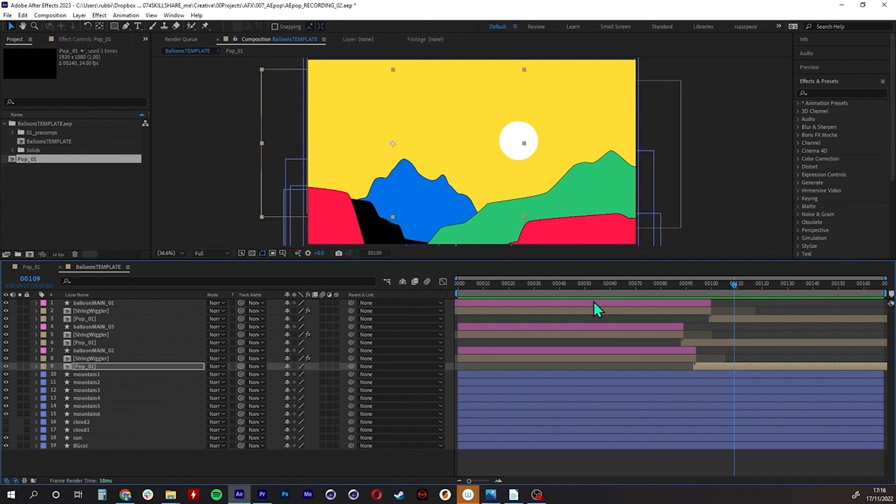
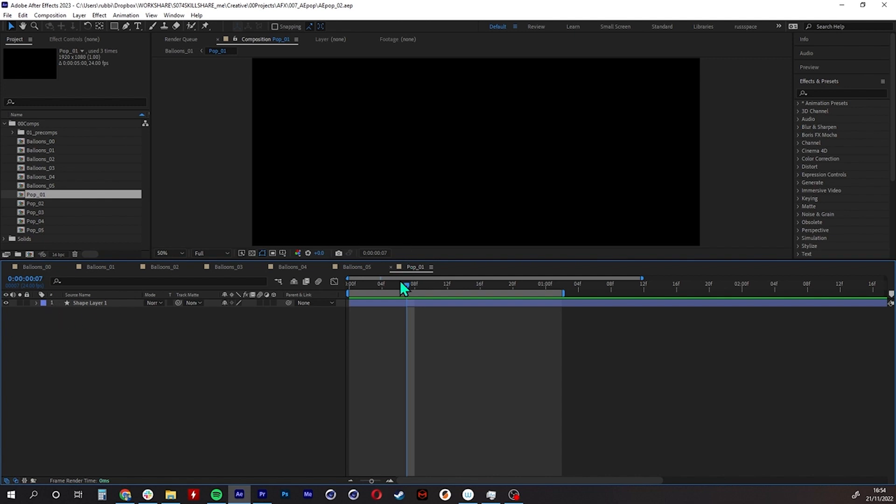
- Scrub back through the Pop_01 burst, then open the Pop_02 composition and scrub through its star animation
drag(406, 285, 374, 285)
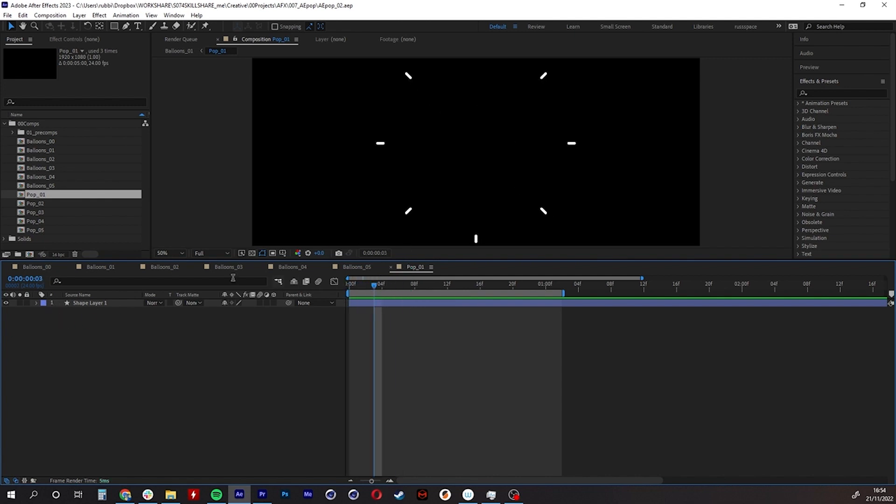
double_click(44, 203)
drag(473, 285, 581, 287)
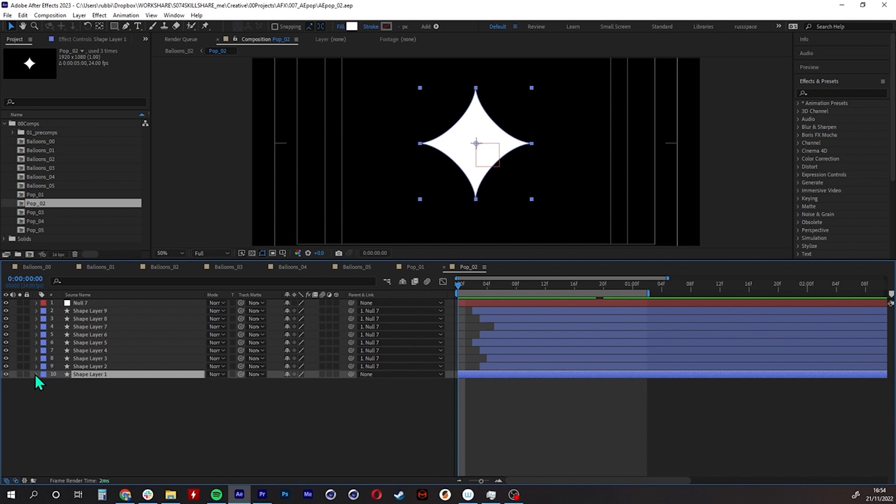
- Examine the Polystar Path settings of Shape Layer 1, the large central star in Pop_02
click(44, 383)
click(53, 391)
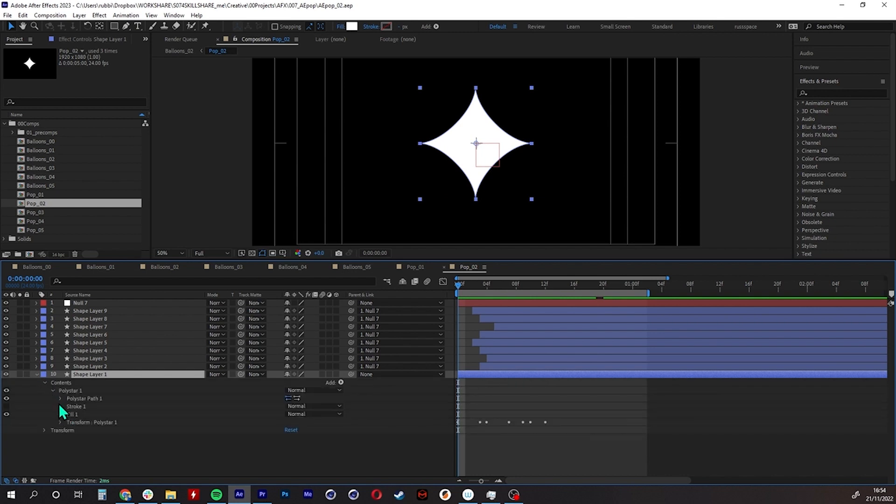
click(61, 399)
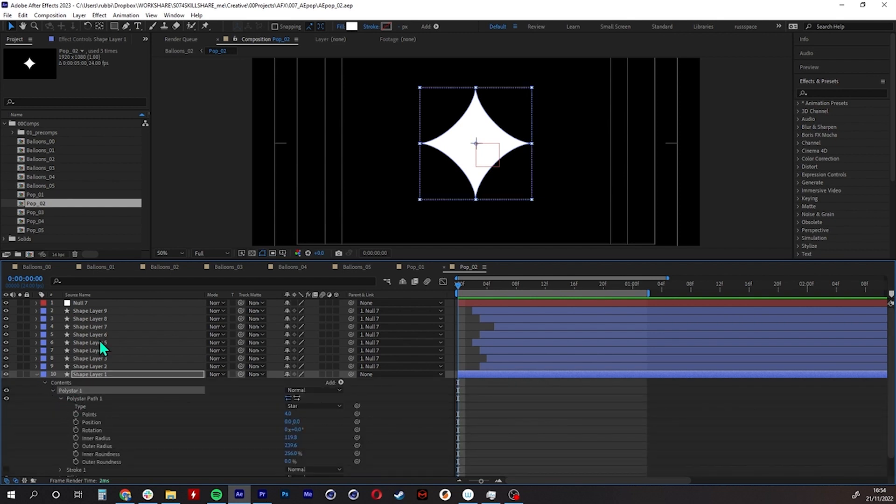
click(52, 391)
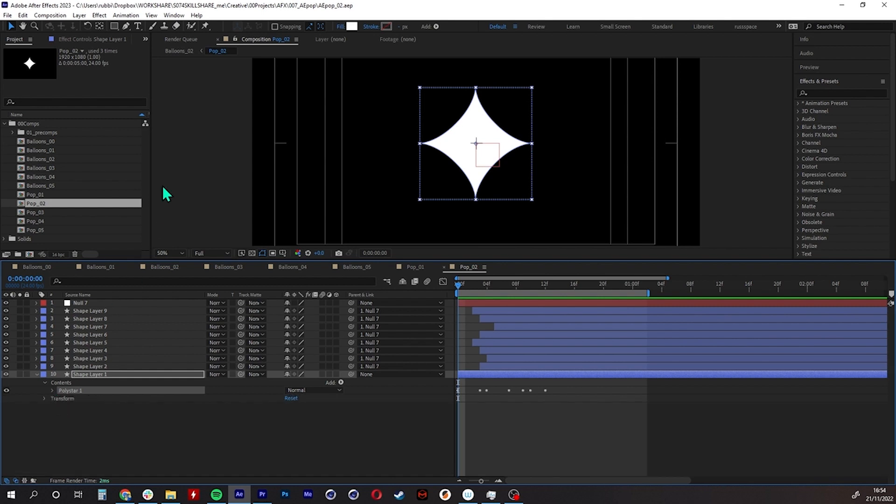
click(233, 435)
click(96, 376)
click(99, 412)
click(100, 374)
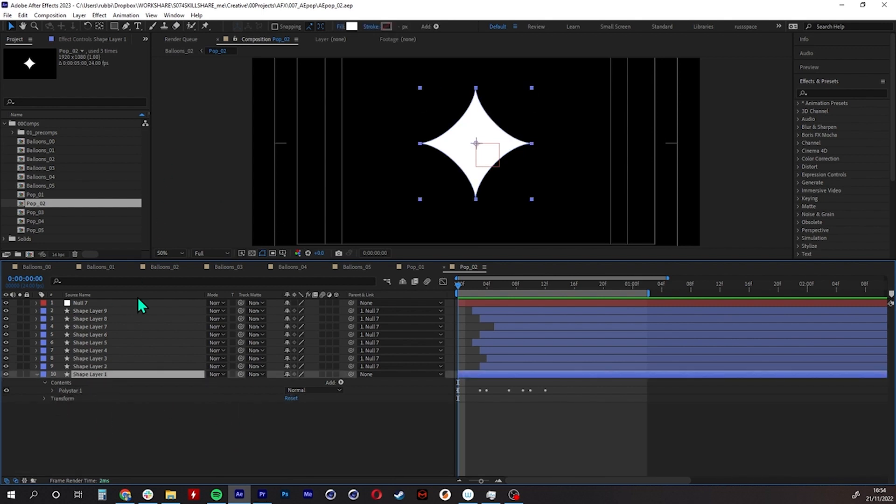
- Review the available shape tools and expand the Polystar Path properties of Shape Layer 1
click(115, 27)
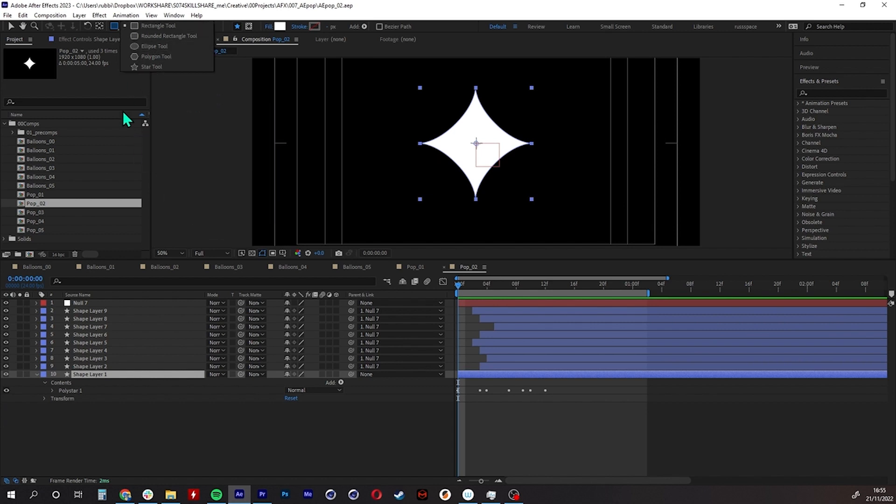
click(130, 424)
click(51, 391)
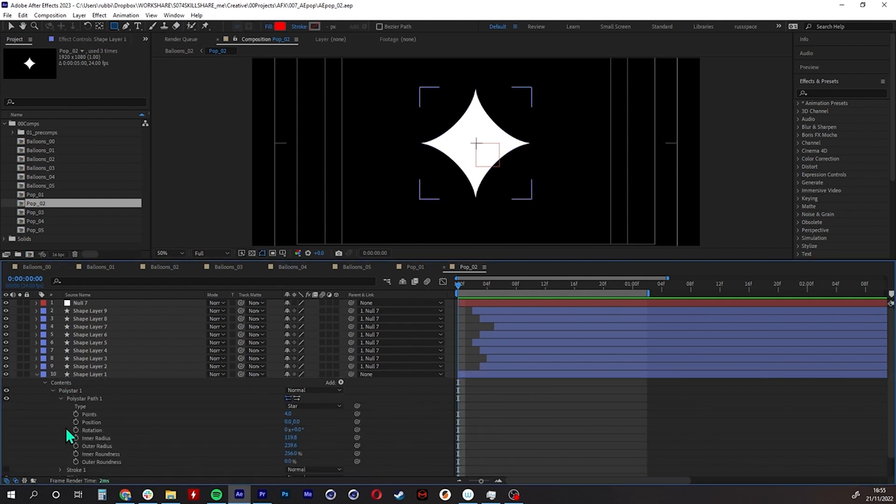
scroll(66, 427, down, 1)
click(60, 386)
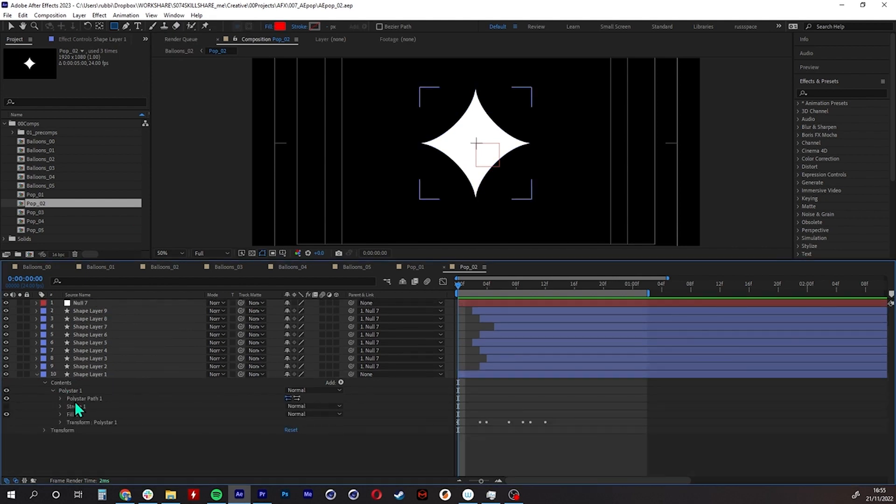
click(78, 399)
click(61, 399)
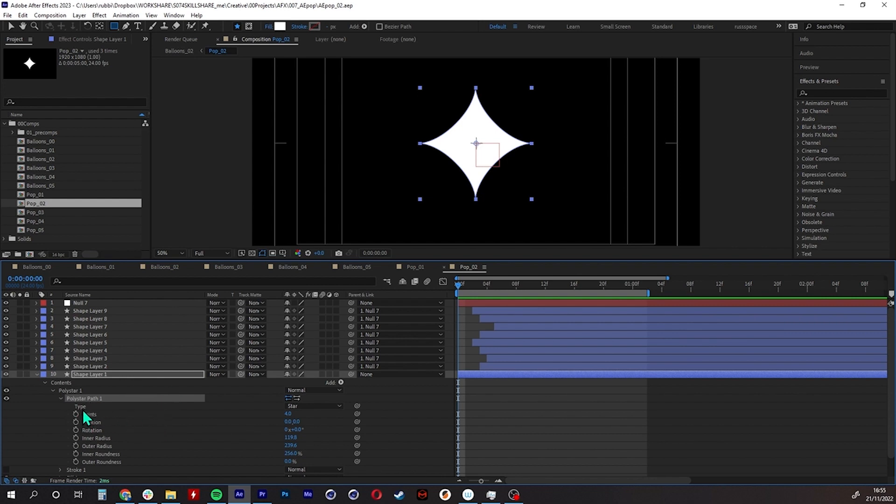
- Try 8 points, -115% inner roundness and a higher outer roundness on the central star, undoing each change, and collapse Shape Layer 1
mouse_move(288, 414)
mouse_down()
mouse_move(310, 414)
mouse_move(294, 415)
mouse_up()
key(ctrl+z)
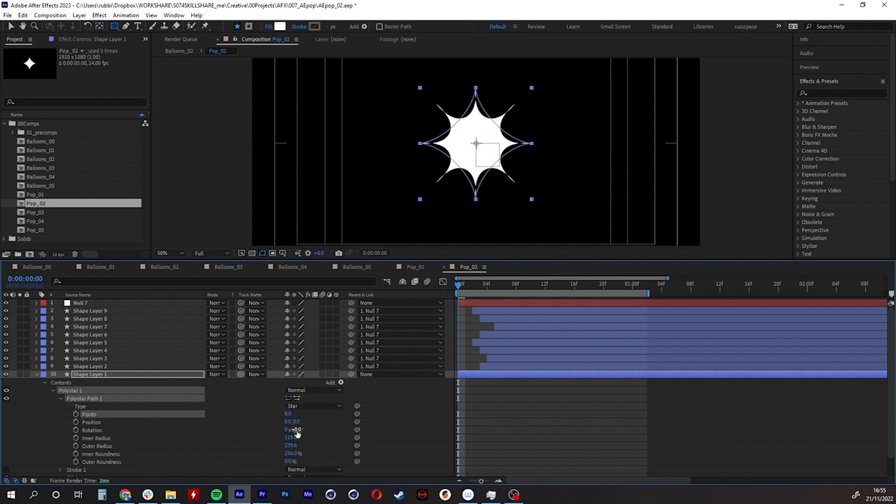
drag(290, 454, 110, 430)
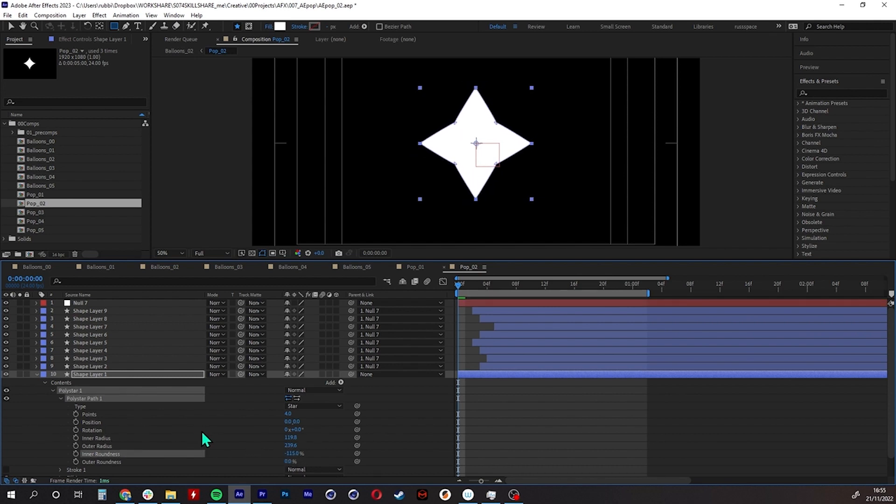
key(ctrl+z)
drag(289, 464, 378, 416)
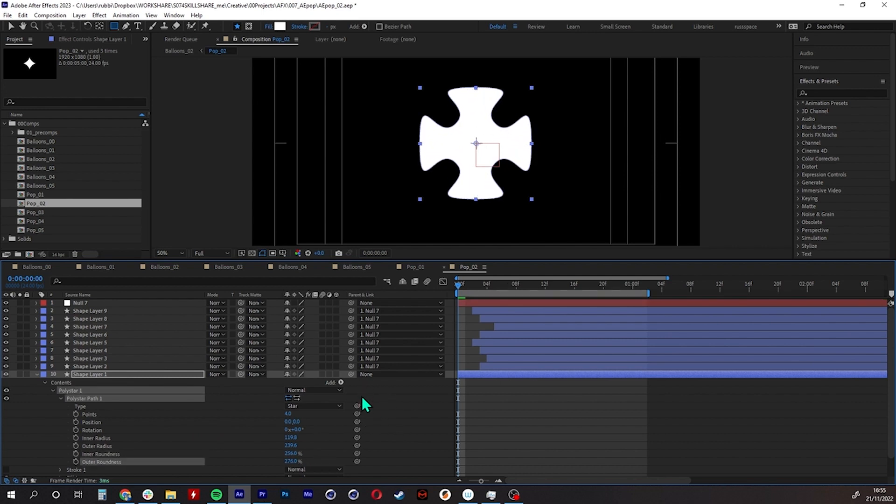
key(ctrl+z)
click(37, 375)
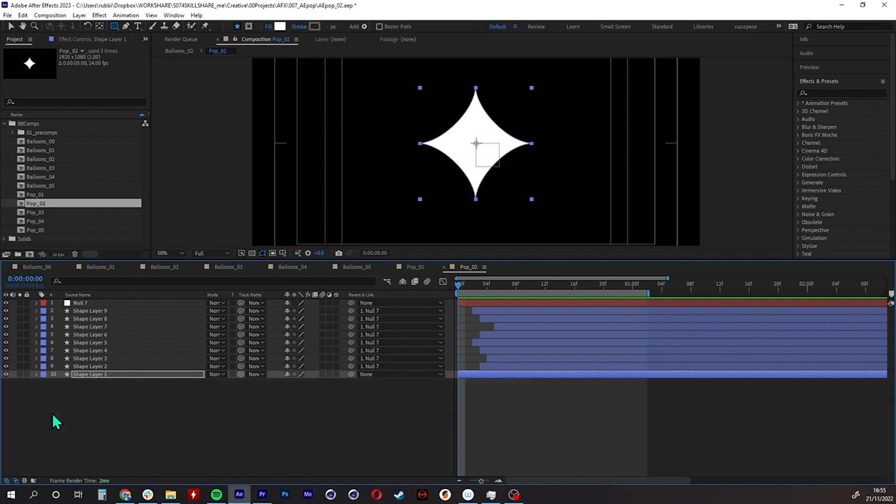
- Turn off the title/action safe guides, enlarge the composition viewer and restore the Selection tool at the first frame
mouse_move(459, 283)
mouse_down()
mouse_move(467, 284)
mouse_move(447, 285)
mouse_up()
click(316, 432)
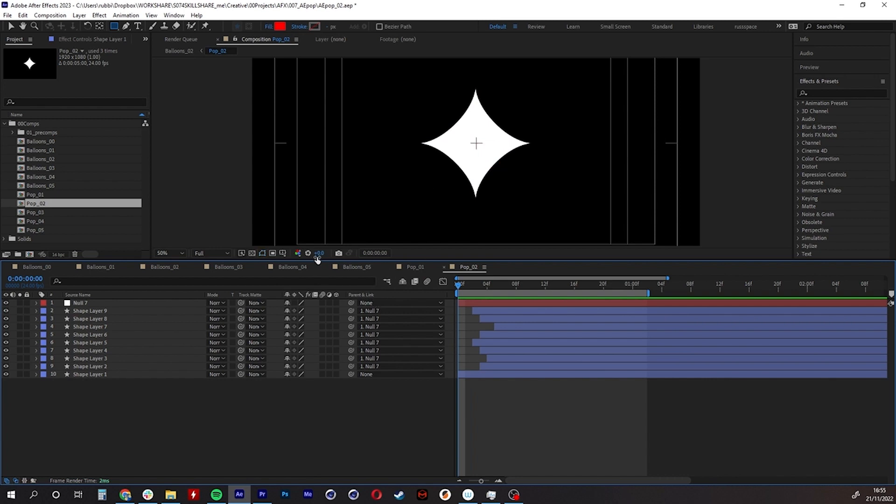
click(282, 253)
click(289, 262)
drag(471, 261, 471, 339)
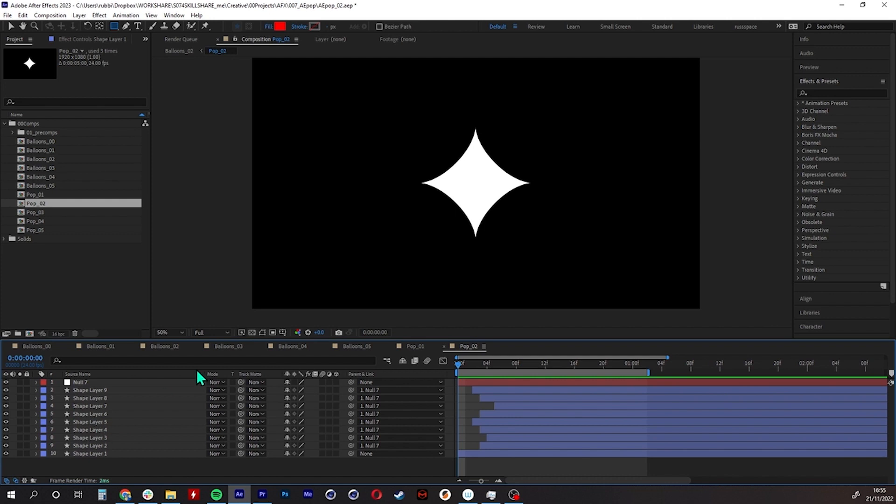
key(v)
mouse_move(472, 363)
mouse_down()
mouse_move(494, 368)
mouse_move(445, 377)
mouse_move(527, 381)
mouse_move(611, 364)
mouse_move(458, 365)
mouse_up()
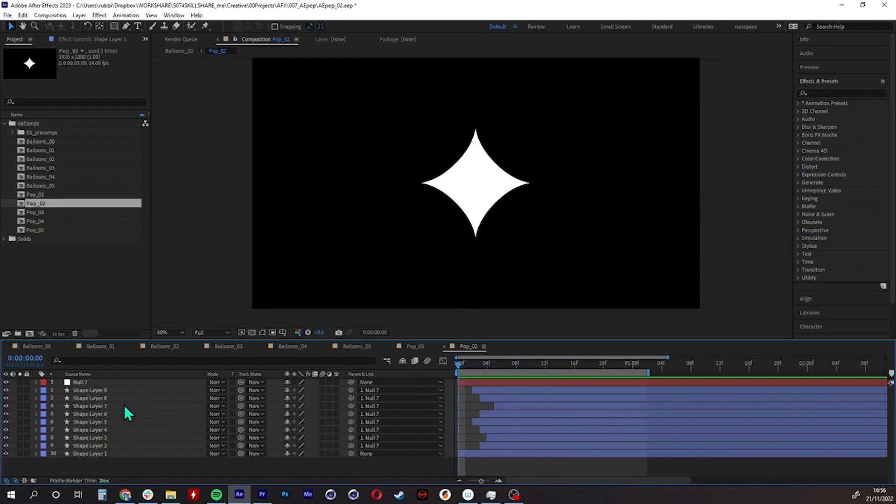
- Reveal the keyframed properties of all Pop_02 layers at once, then hide them again and deselect
key(ctrl+a)
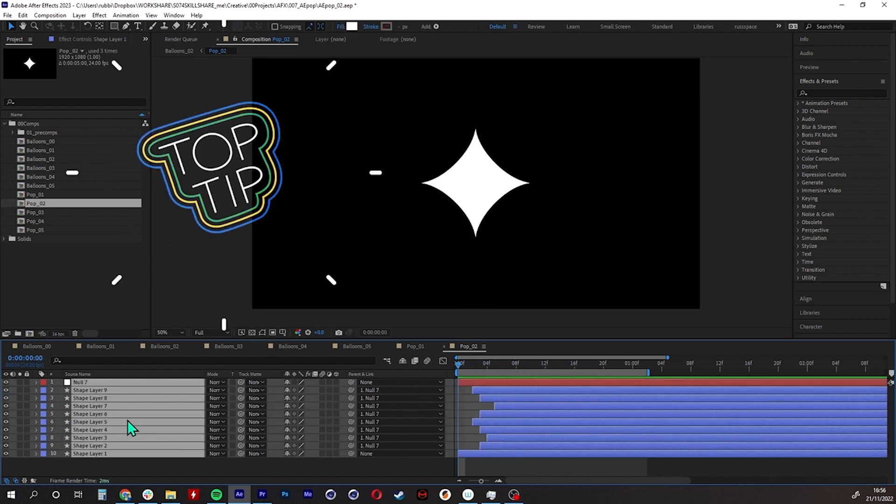
key(u)
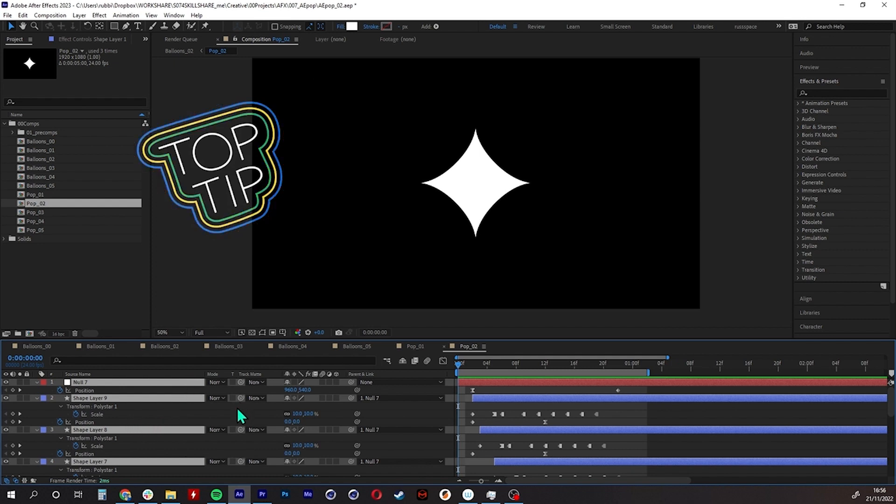
key(u)
click(287, 462)
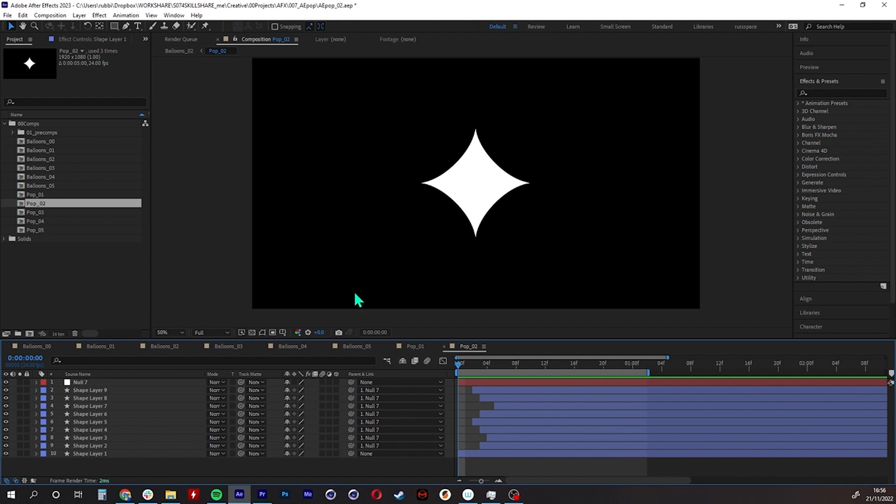
- Reveal the Scale and Position keyframes of Shape Layer 9 and scrub from the start to frame 5
click(110, 394)
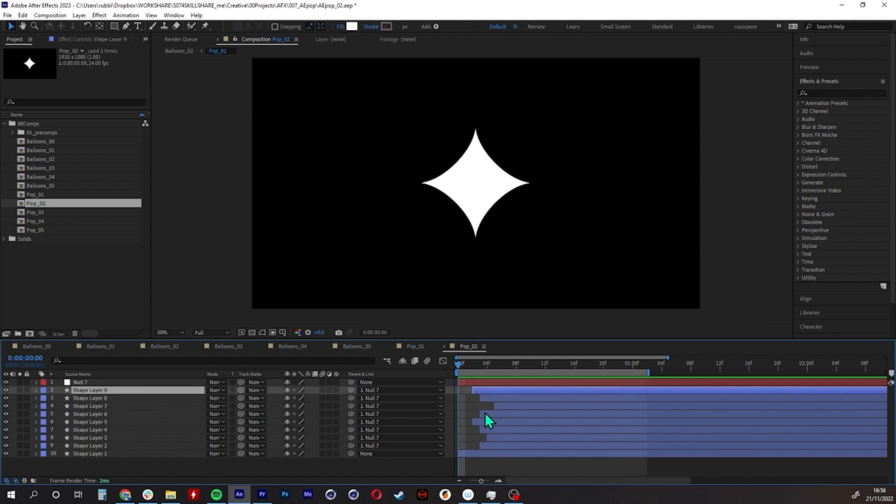
drag(460, 362, 495, 371)
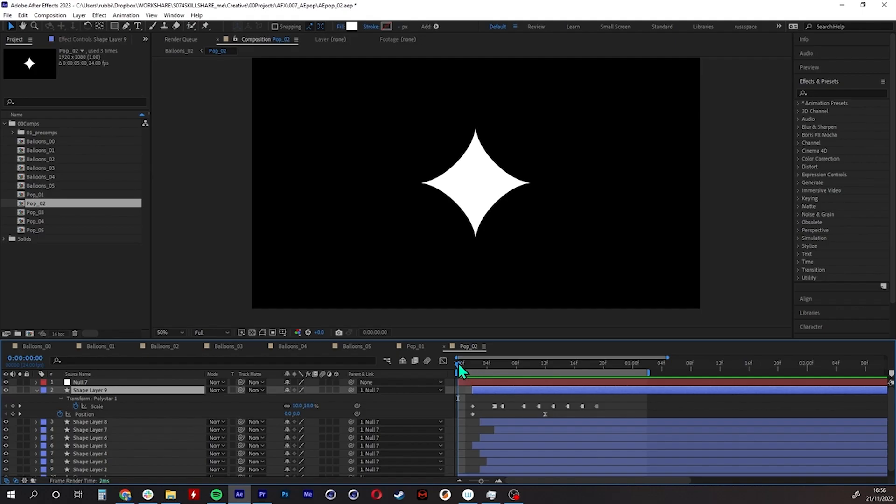
drag(458, 363, 495, 365)
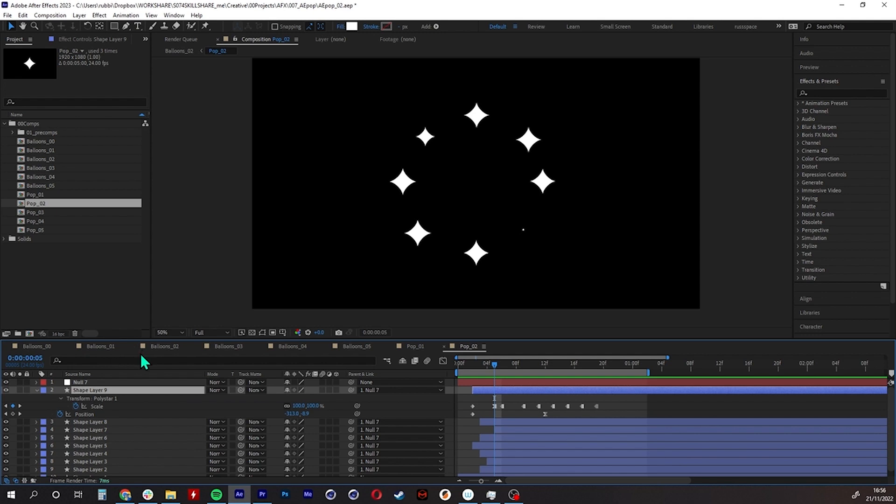
- Show the layer controls in the viewer, return to the first frame and collapse Shape Layer 9
key(ctrl+shift+h)
drag(491, 363, 455, 365)
click(37, 390)
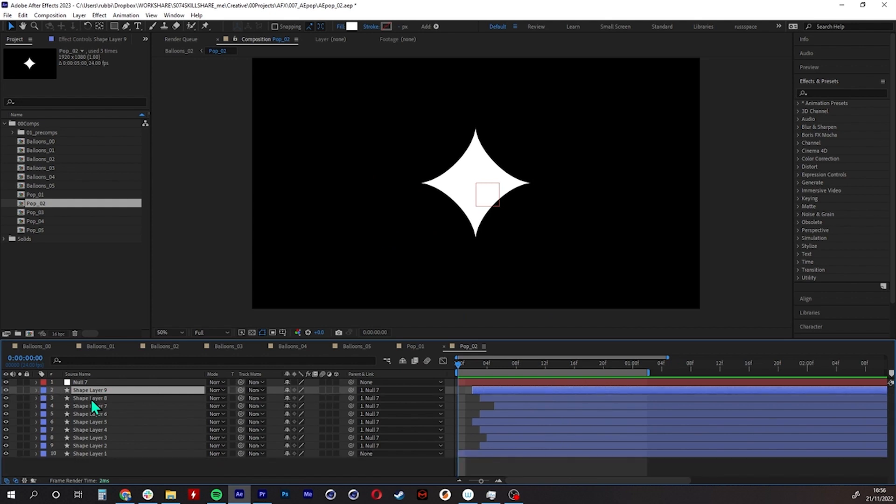
- Examine how Shape Layers 2 to 9 are parented to Null 7
click(101, 382)
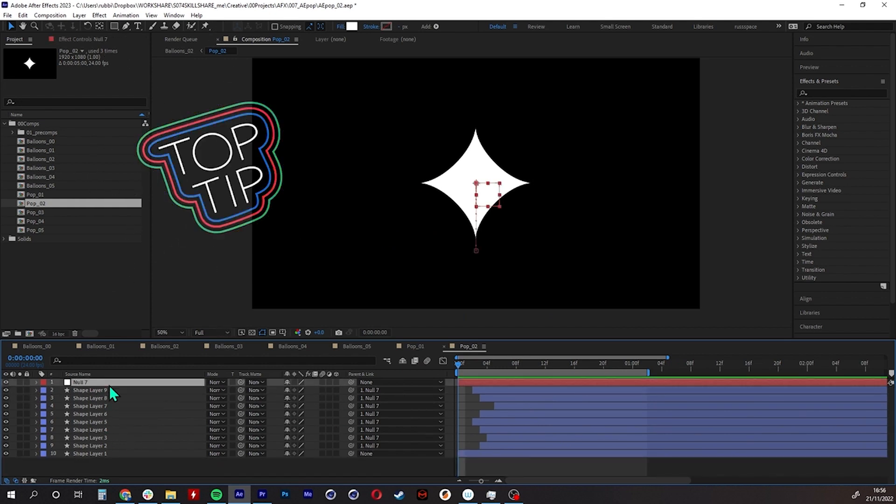
click(182, 460)
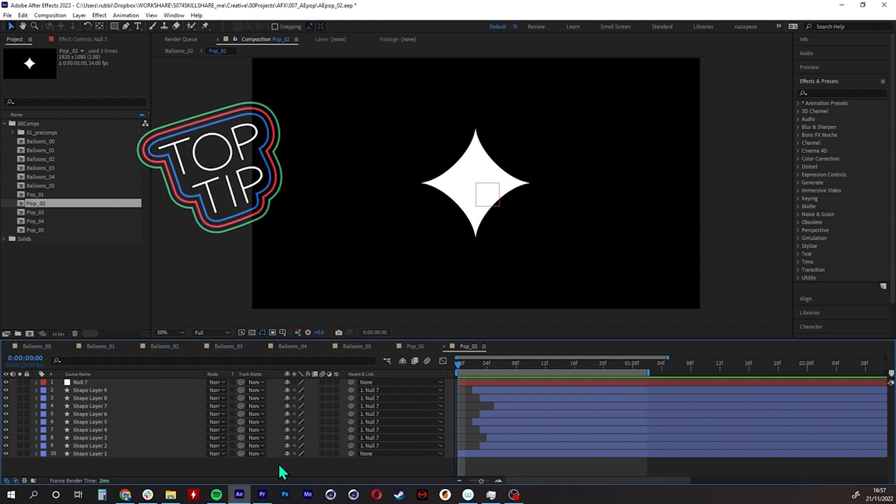
click(100, 391)
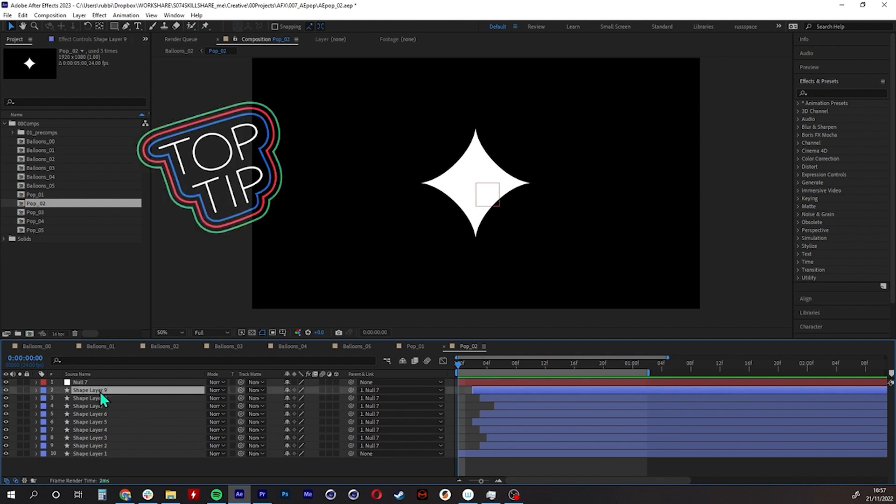
shift+click(103, 446)
click(85, 384)
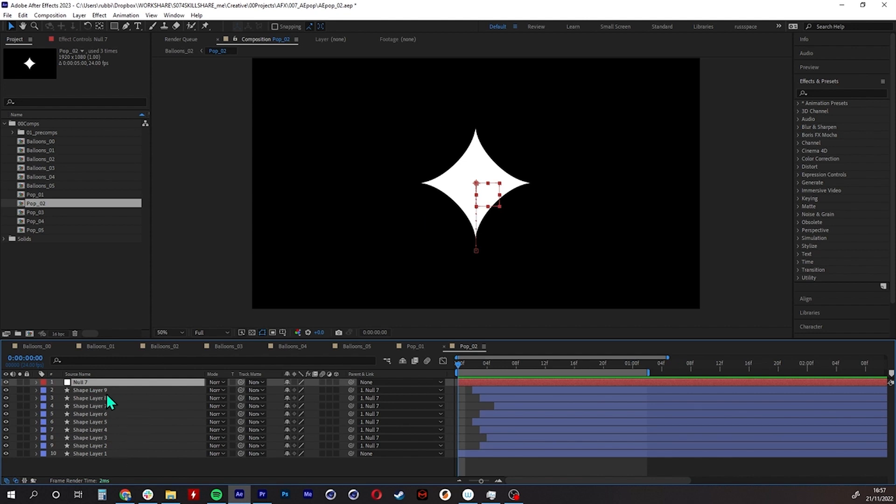
click(102, 464)
click(92, 391)
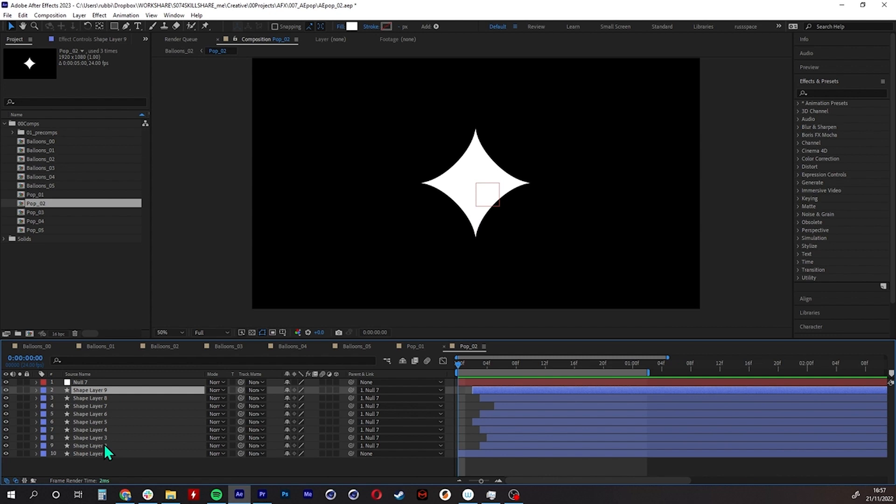
shift+click(105, 445)
drag(351, 390, 289, 467)
click(311, 463)
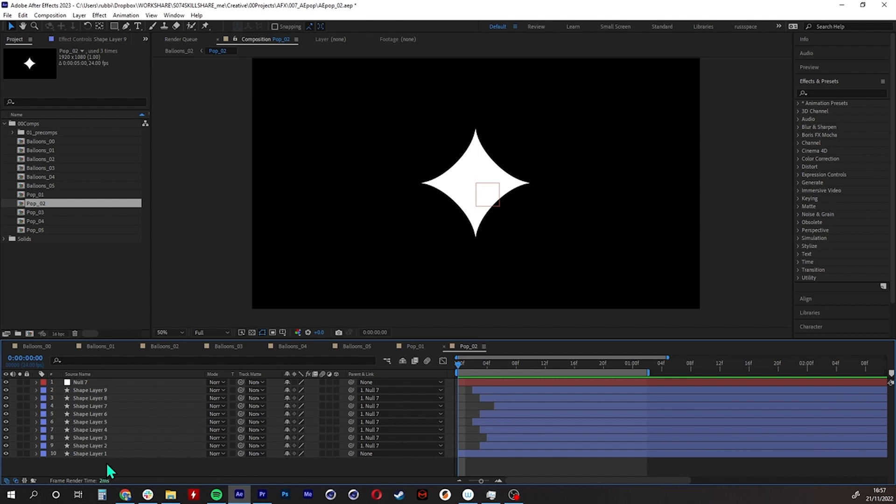
- Scrub the parented stars to frame 11, compare the motion paths of Shape Layer 9 and Null 7, and return to the start
drag(461, 365, 538, 369)
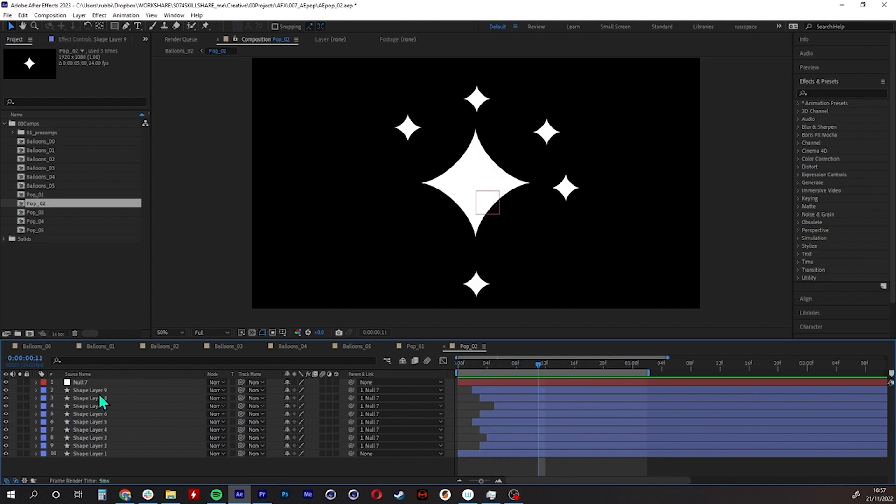
click(85, 391)
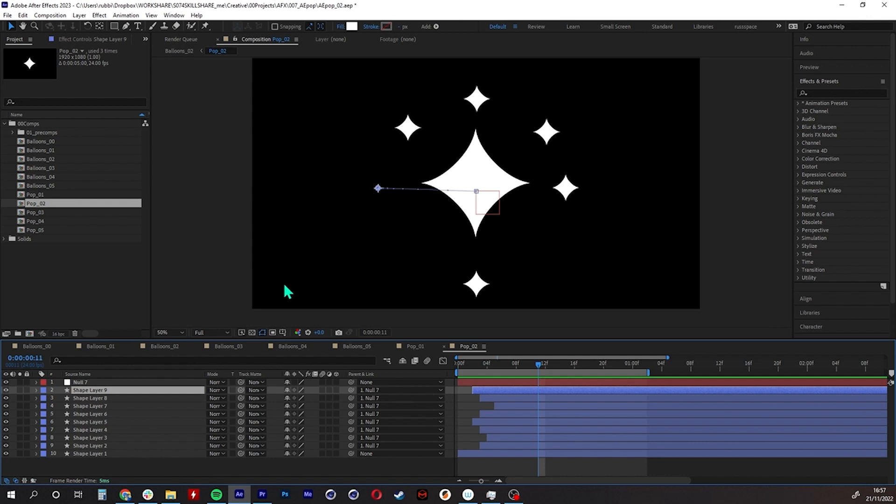
click(79, 383)
drag(475, 364, 430, 367)
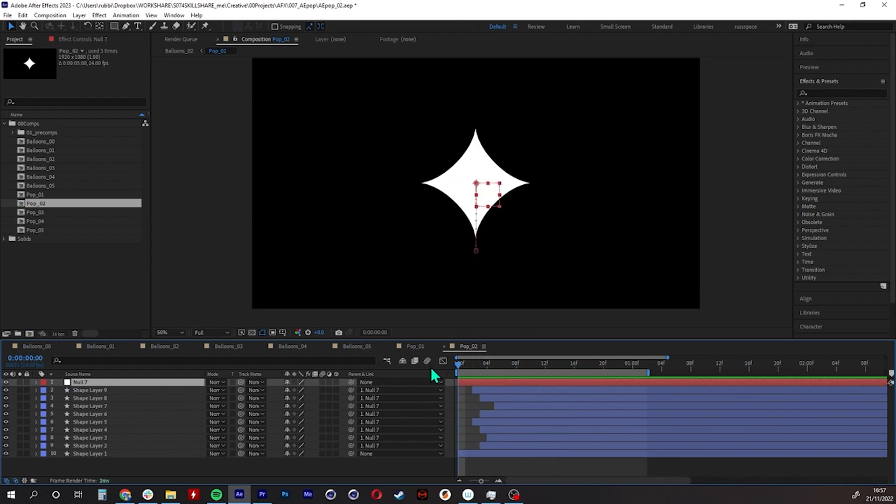
drag(351, 390, 112, 464)
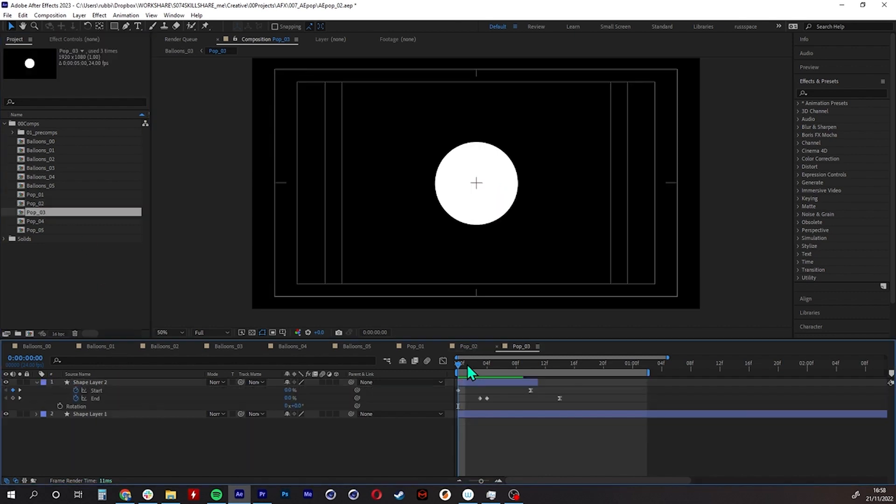
- Scrub through the opening frames of Pop_03, collapse Shape Layer 2 and return to the first frame
drag(467, 365, 466, 363)
drag(466, 363, 472, 364)
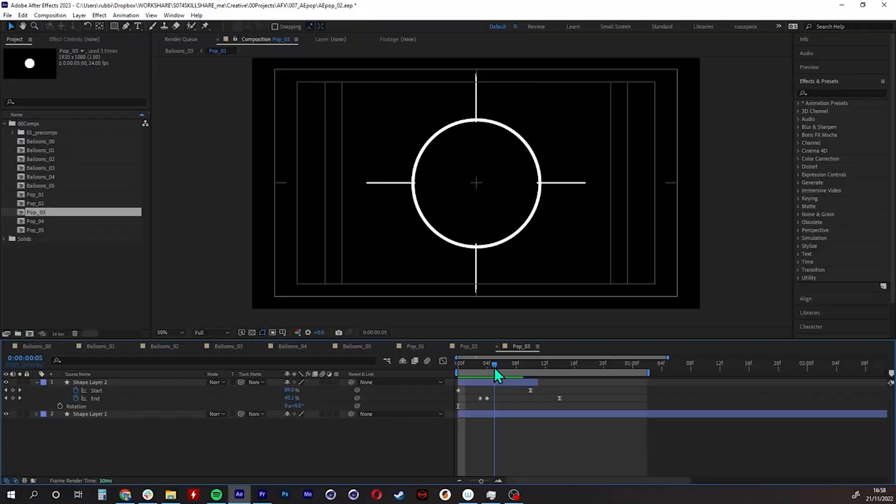
drag(494, 367, 448, 367)
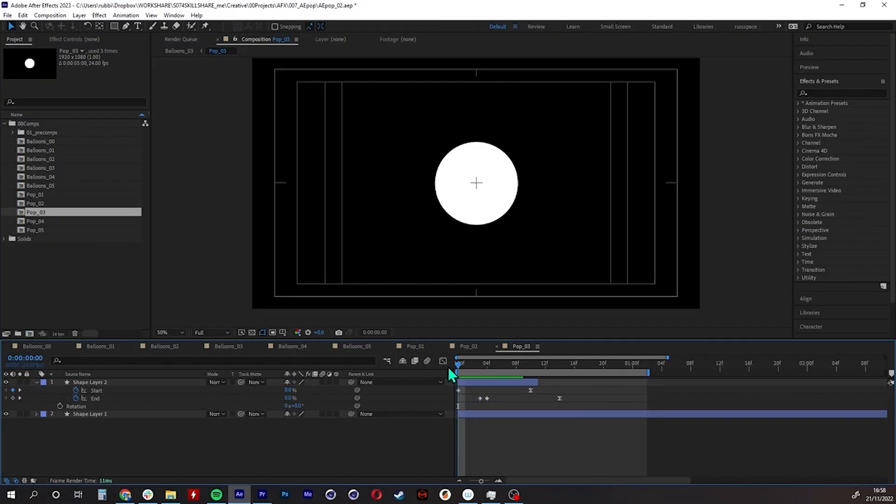
click(88, 383)
click(36, 382)
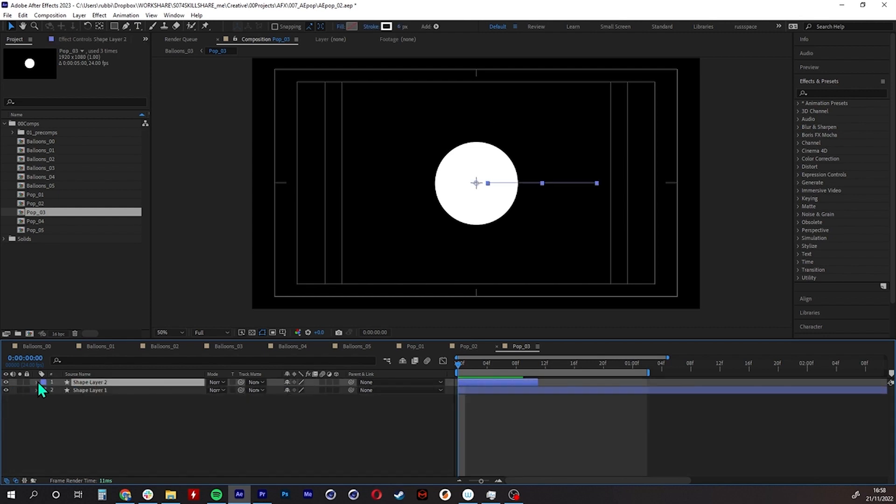
drag(472, 368, 491, 368)
mouse_move(450, 376)
mouse_down()
mouse_move(557, 357)
mouse_move(449, 365)
mouse_up()
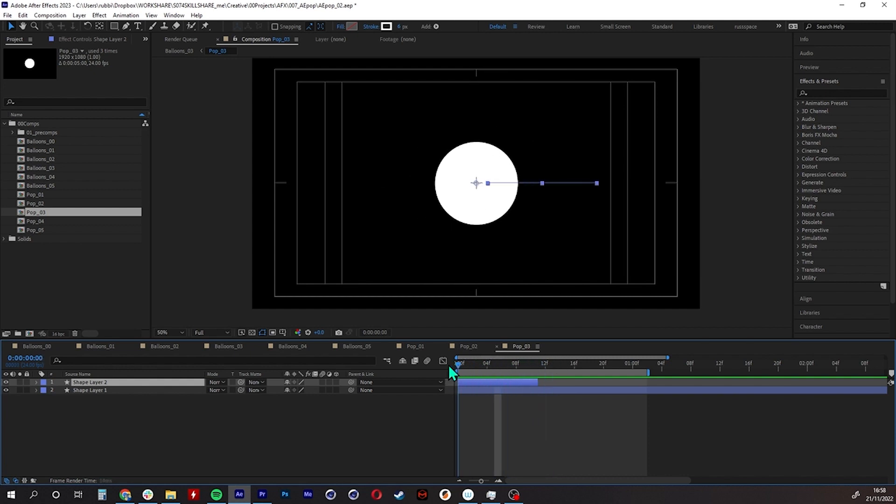
- Reveal the Size and Stroke Width keyframes of Shape Layer 1, expand its contents and select Ellipse Path 1
click(97, 390)
click(36, 390)
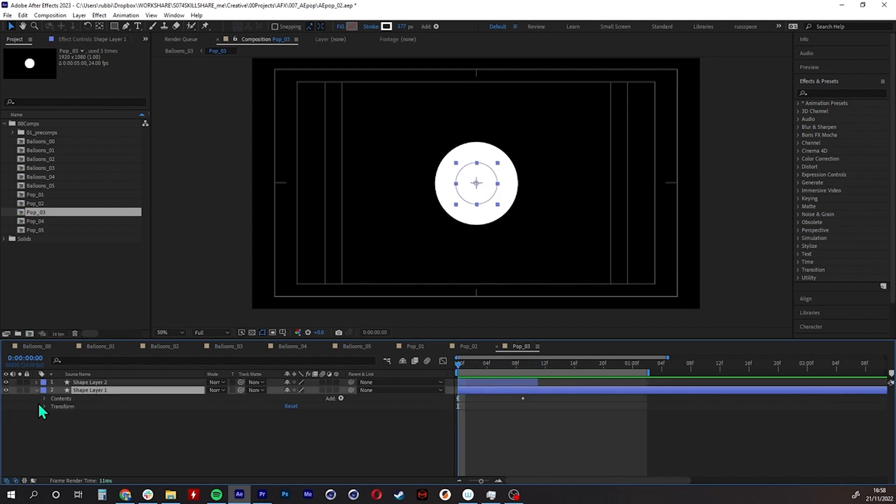
key(u)
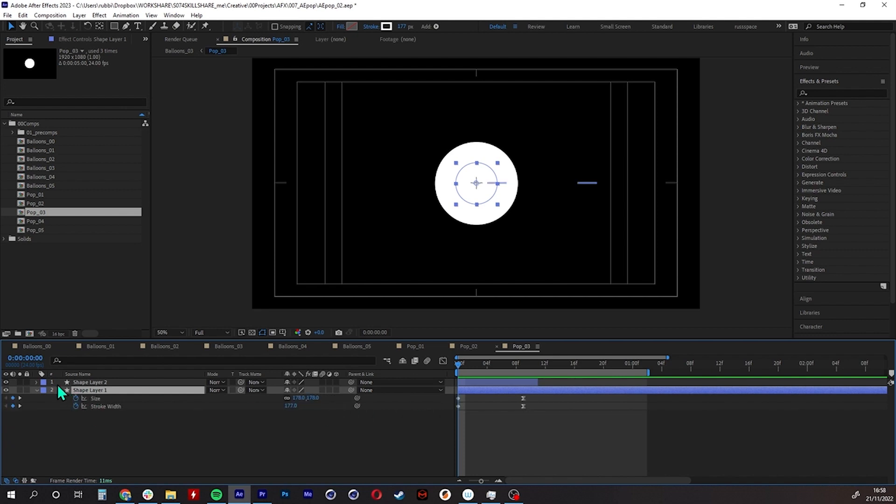
click(38, 390)
click(38, 390)
scroll(38, 393, down, 1)
click(82, 406)
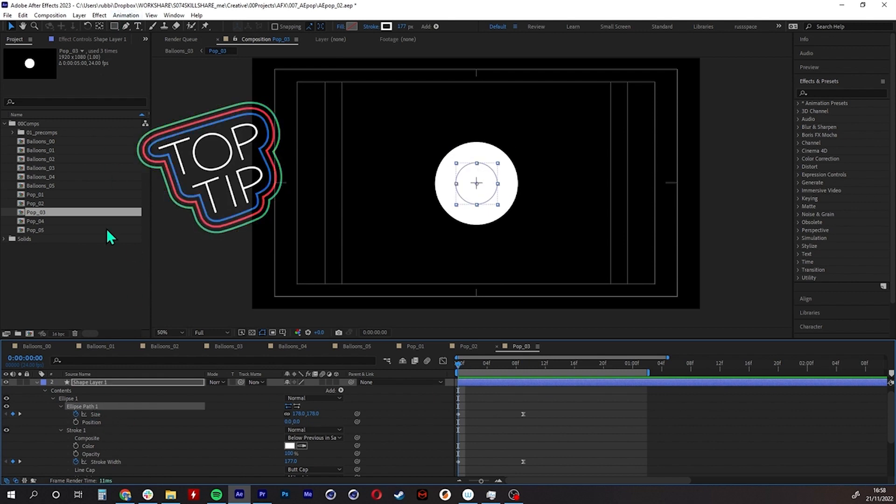
- List the available shape tools and scrub to frame 7 to examine how Ellipse Path 1's Size is animated
drag(115, 27, 135, 56)
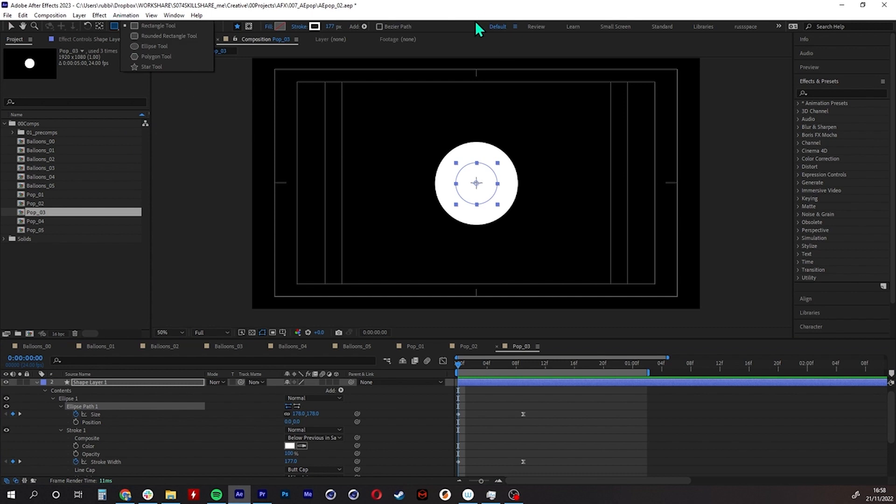
drag(465, 362, 473, 363)
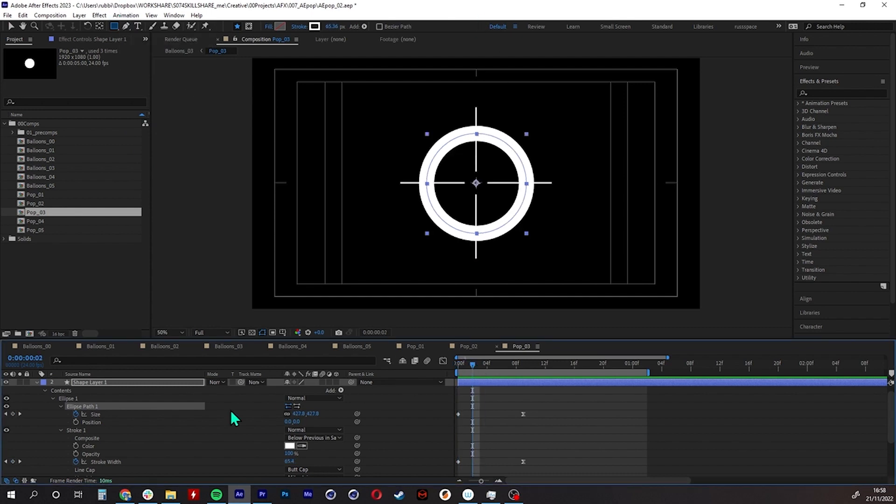
drag(316, 415, 345, 418)
mouse_move(474, 360)
mouse_down()
mouse_move(451, 365)
mouse_move(514, 367)
mouse_up()
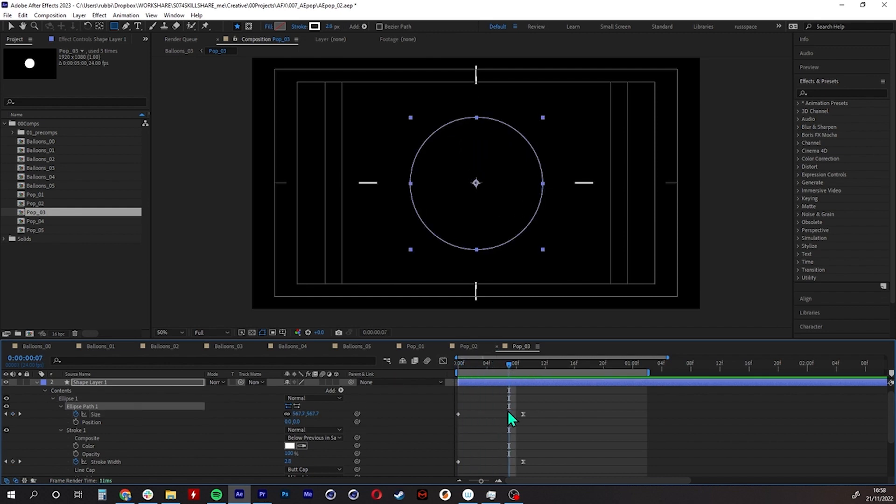
- Select Shape Layer 1's Stroke Width and scrub the first frames to examine how the circle thins out
click(105, 462)
mouse_move(508, 366)
mouse_down()
mouse_move(448, 371)
mouse_move(523, 371)
mouse_move(459, 371)
mouse_up()
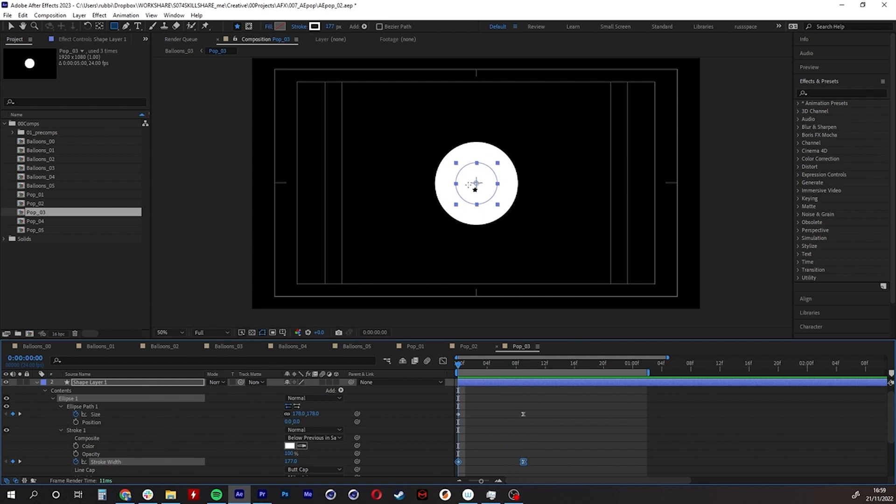
drag(480, 366, 502, 390)
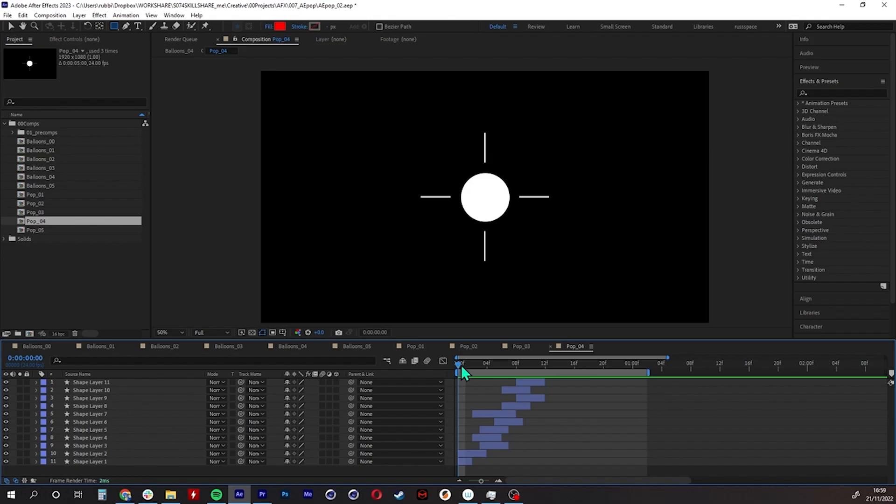
- Scrub the start of Pop_04, inspecting the circle on Shape Layer 1 and the lines on Shape Layer 2
mouse_move(461, 365)
mouse_down()
mouse_move(483, 366)
mouse_move(454, 364)
mouse_up()
click(103, 461)
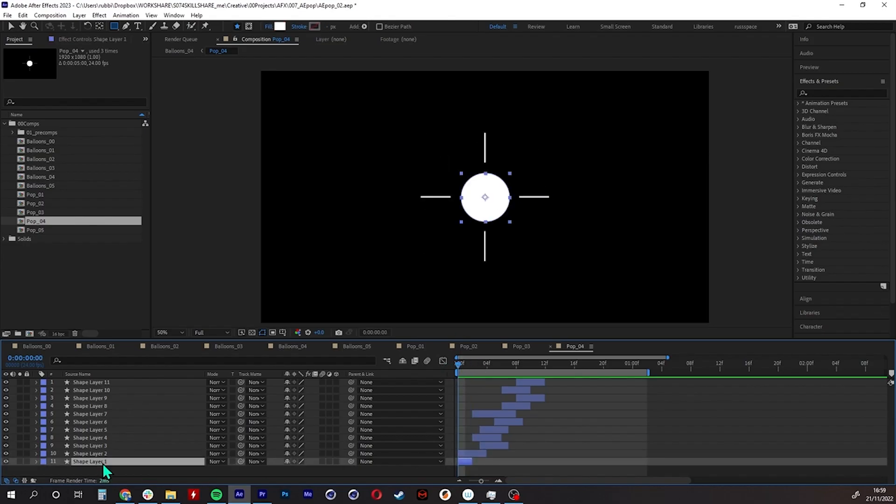
mouse_move(457, 364)
mouse_down()
mouse_move(474, 368)
mouse_move(460, 369)
mouse_up()
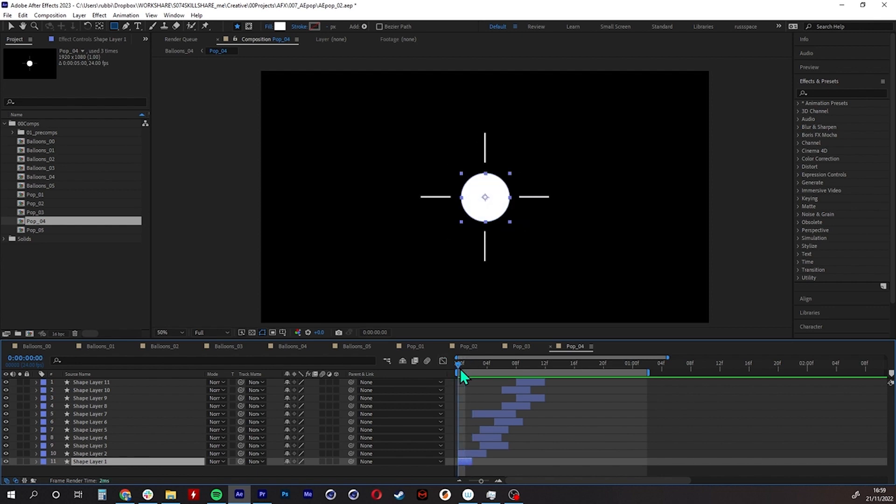
click(124, 453)
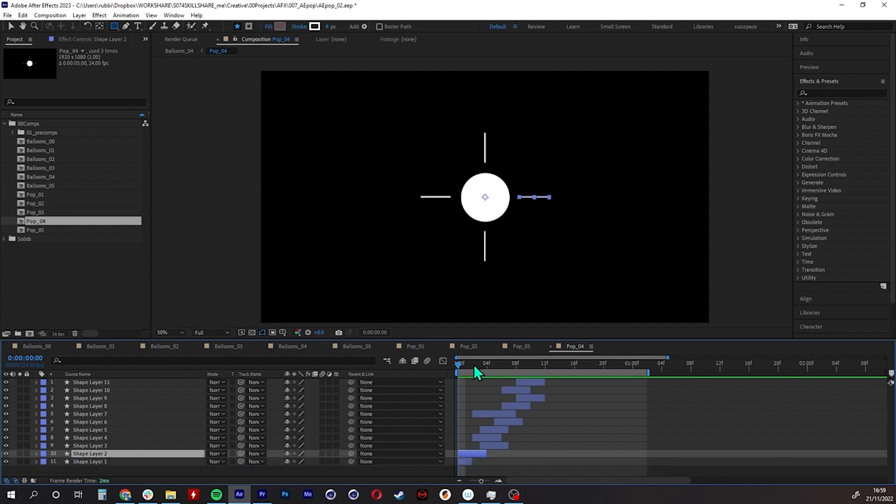
mouse_move(460, 367)
mouse_down()
mouse_move(483, 365)
mouse_move(459, 366)
mouse_up()
- Solo Shape Layer 2 to examine its line burst from the first frame, and switch the solo off
click(20, 453)
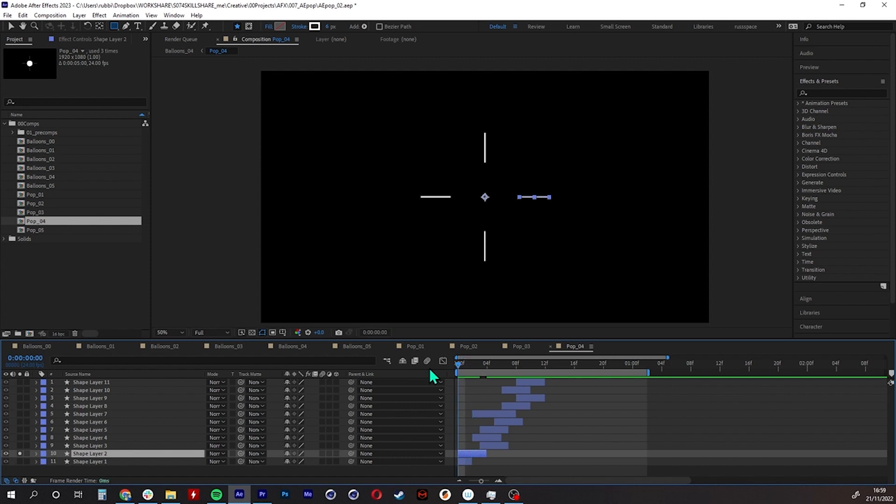
click(19, 453)
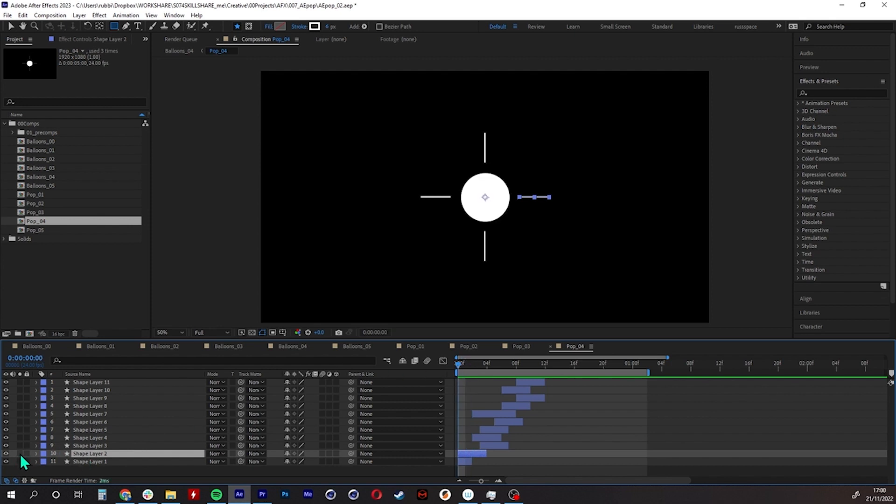
click(20, 454)
mouse_move(460, 365)
mouse_down()
mouse_move(489, 367)
mouse_move(433, 368)
mouse_move(489, 376)
mouse_move(455, 376)
mouse_up()
click(19, 454)
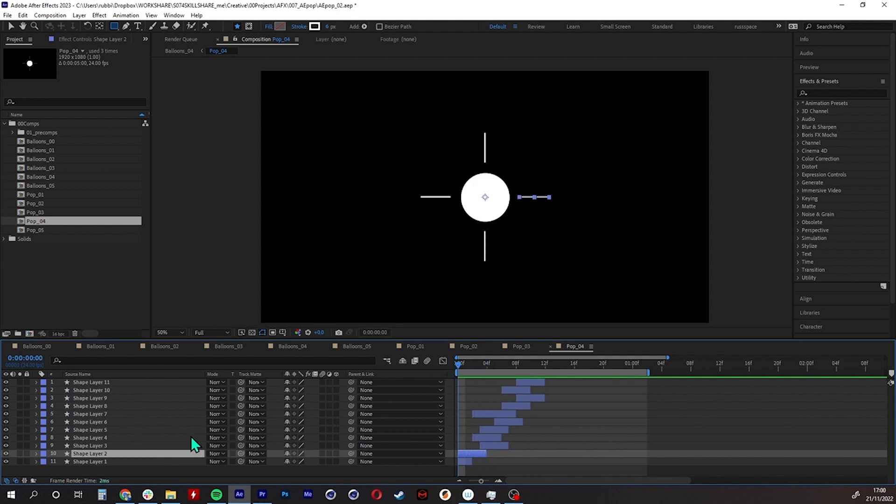
- Scrub Pop_04 up to frame 4 and back to frame 3, and select Rotation in Shape Layer 7's Transform properties
click(95, 422)
drag(462, 363, 487, 363)
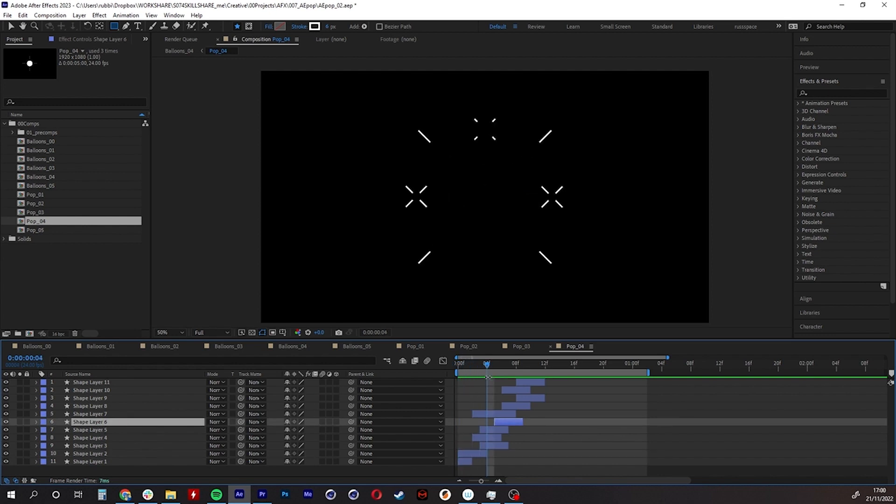
click(493, 412)
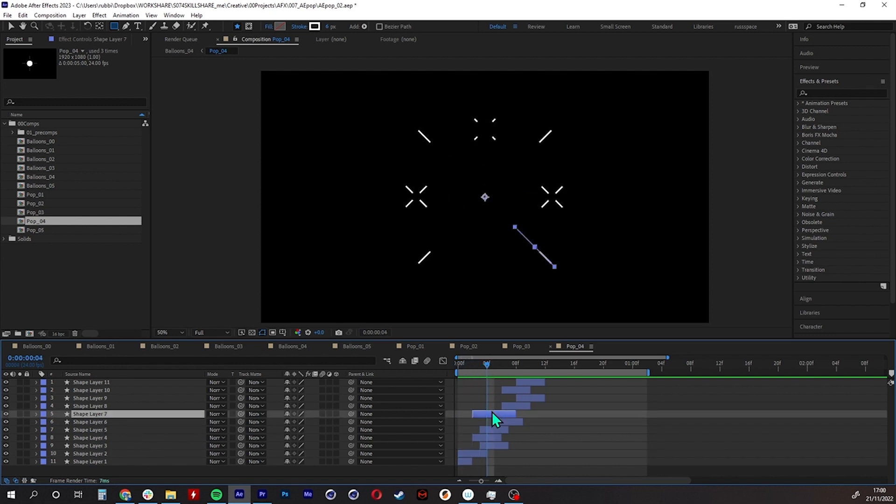
drag(489, 360, 479, 363)
click(37, 414)
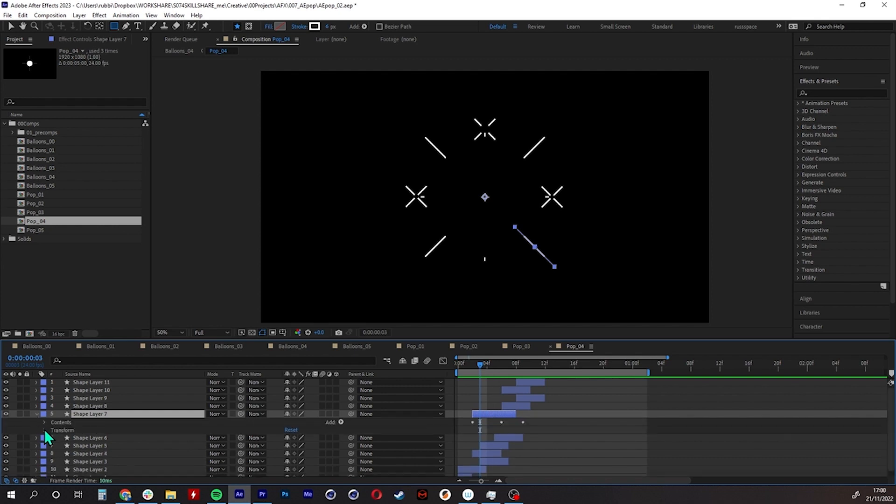
click(44, 430)
click(89, 461)
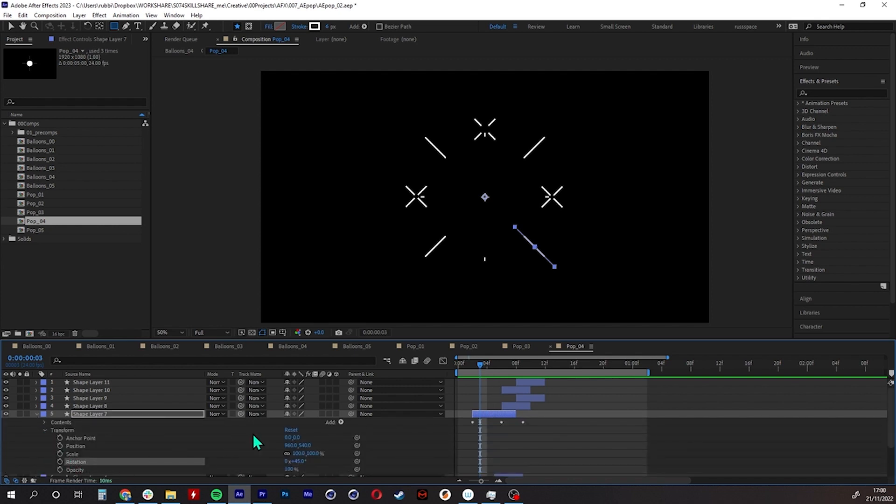
- Try setting Shape Layer 7's Rotation to 47°, undo the change and deselect the layer
mouse_move(296, 462)
mouse_down()
mouse_move(314, 467)
mouse_move(303, 472)
mouse_move(298, 465)
mouse_move(316, 462)
mouse_move(304, 466)
mouse_up()
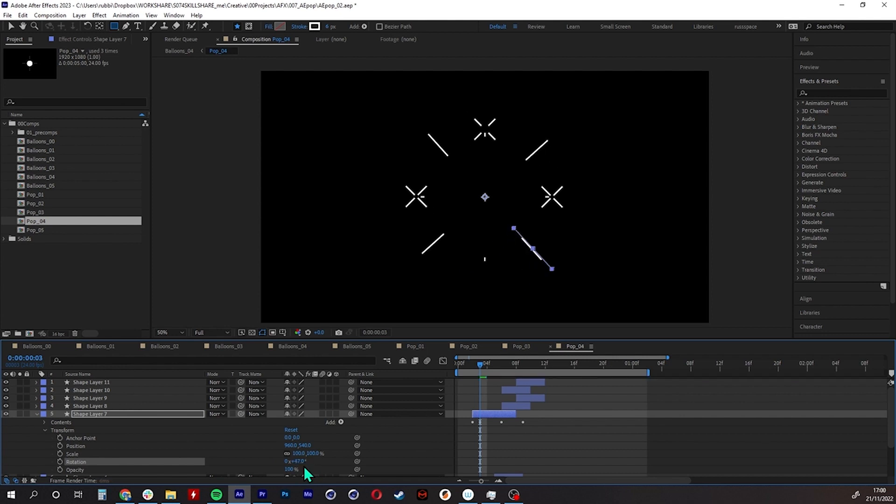
key(ctrl+z)
click(483, 385)
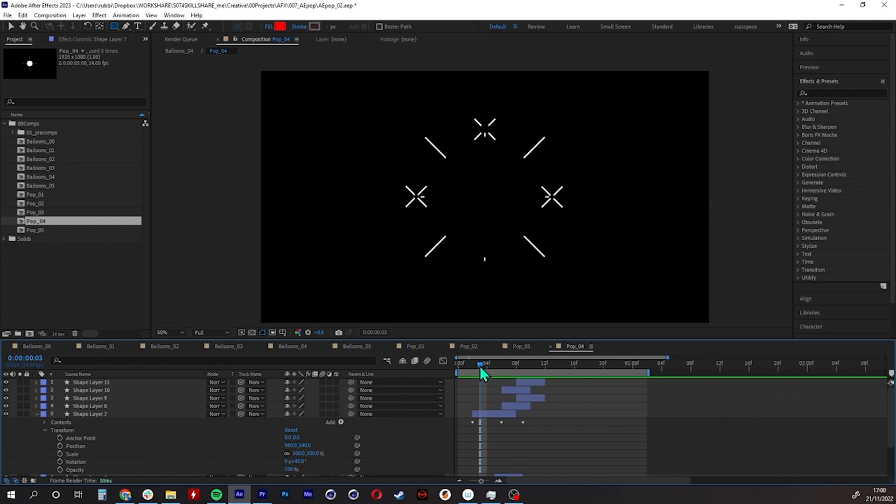
- From the first frame, try shifting Shape Layer 7 one frame later in time and undo the move
drag(480, 366, 453, 368)
drag(486, 412, 492, 415)
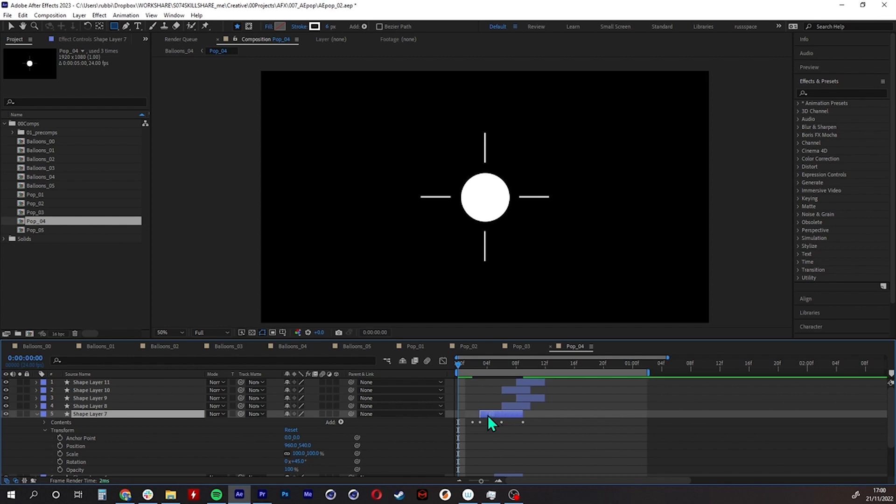
key(ctrl+z)
- Scrub to frame 2 where Shape Layer 7 begins and collapse that layer's properties
mouse_move(458, 367)
mouse_down()
mouse_move(480, 373)
mouse_move(449, 372)
mouse_move(497, 363)
mouse_move(443, 363)
mouse_move(486, 360)
mouse_move(472, 362)
mouse_up()
click(484, 418)
click(37, 414)
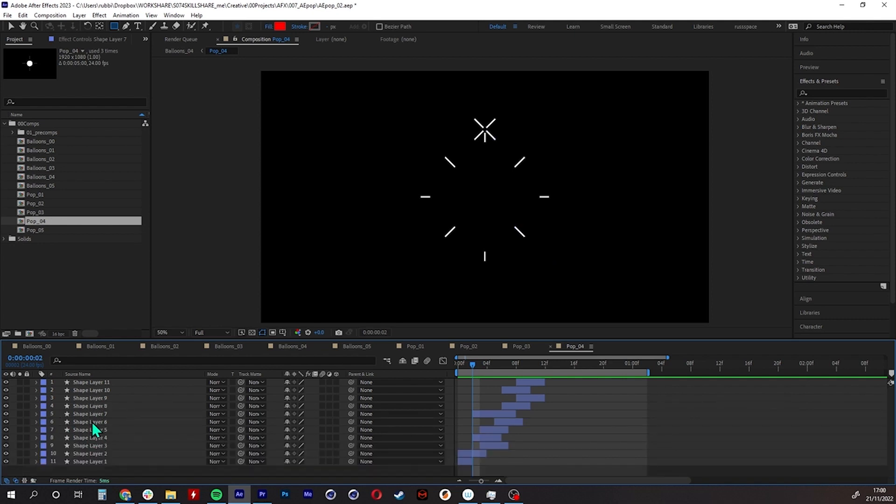
- Scrub to frame 4 to inspect the small burst on Shape Layer 3, return to the start and preview Pop_04
mouse_move(472, 367)
mouse_down()
mouse_move(451, 366)
mouse_move(486, 365)
mouse_move(440, 374)
mouse_move(486, 373)
mouse_up()
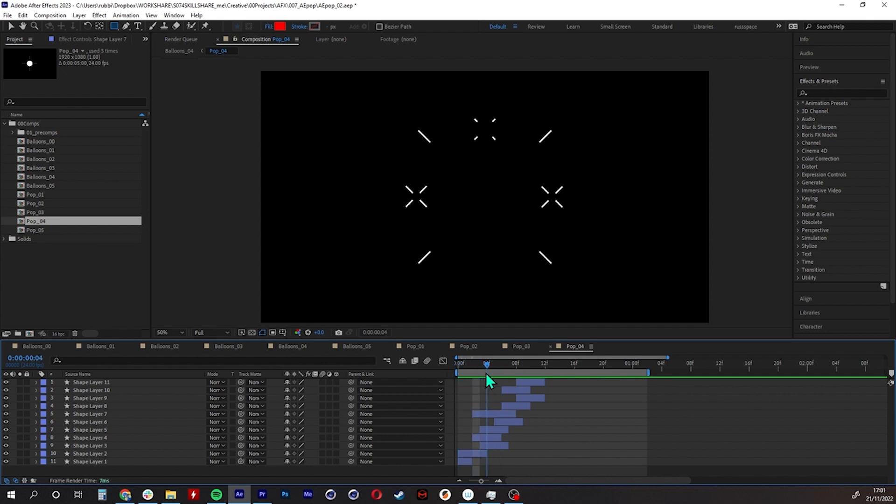
click(491, 447)
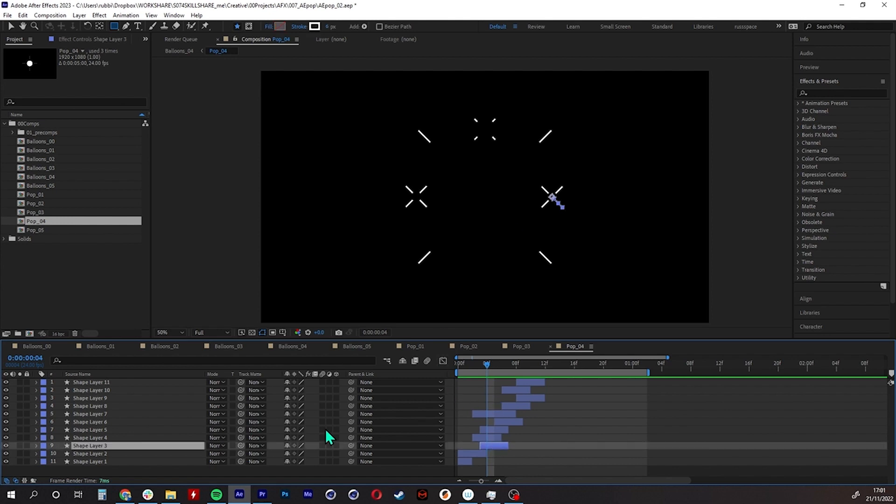
drag(485, 362, 410, 371)
click(468, 393)
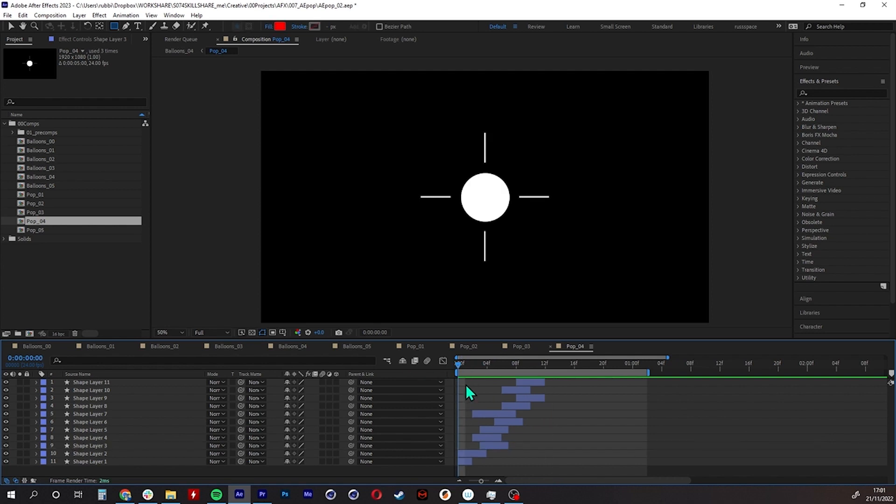
key(space)
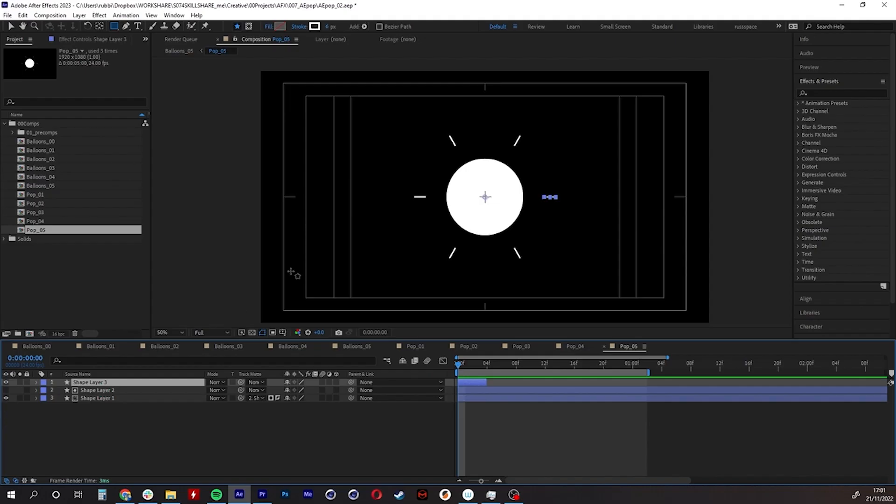
- Preview the Pop_05 animation, scrub its opening frames, return to the start and activate the Selection tool
mouse_move(458, 365)
mouse_down()
mouse_move(478, 363)
mouse_move(458, 363)
mouse_up()
click(358, 437)
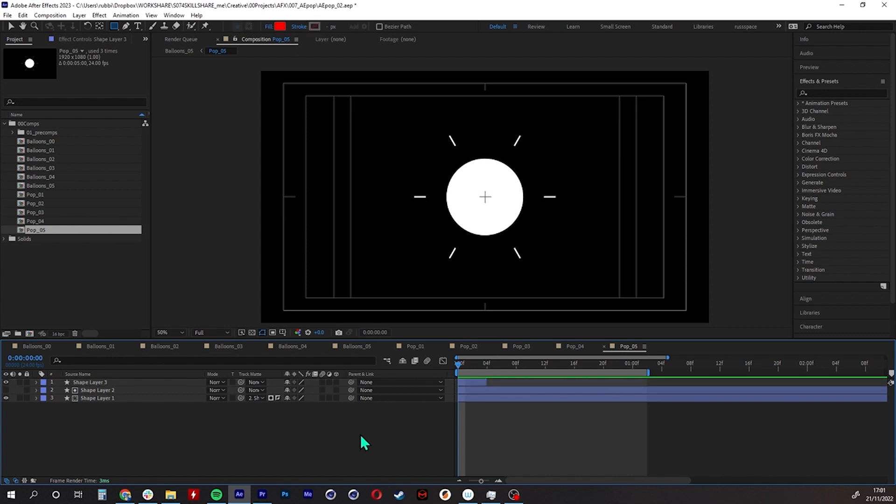
key(space)
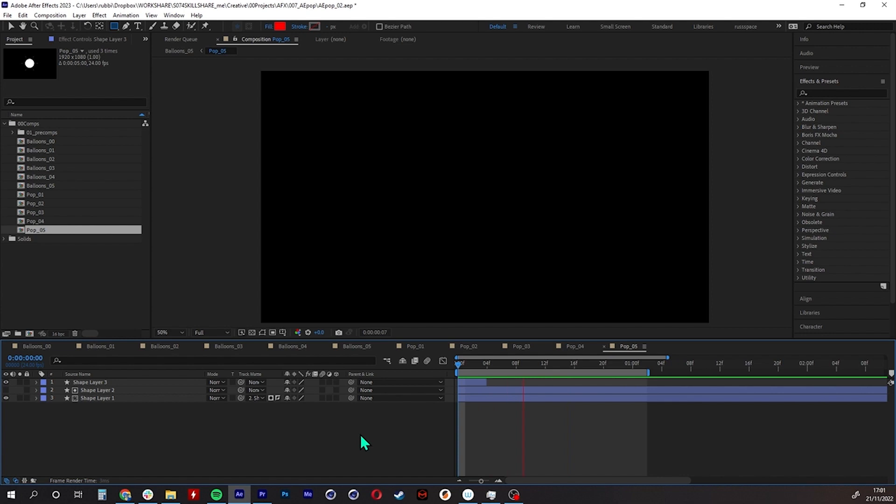
key(space)
click(457, 366)
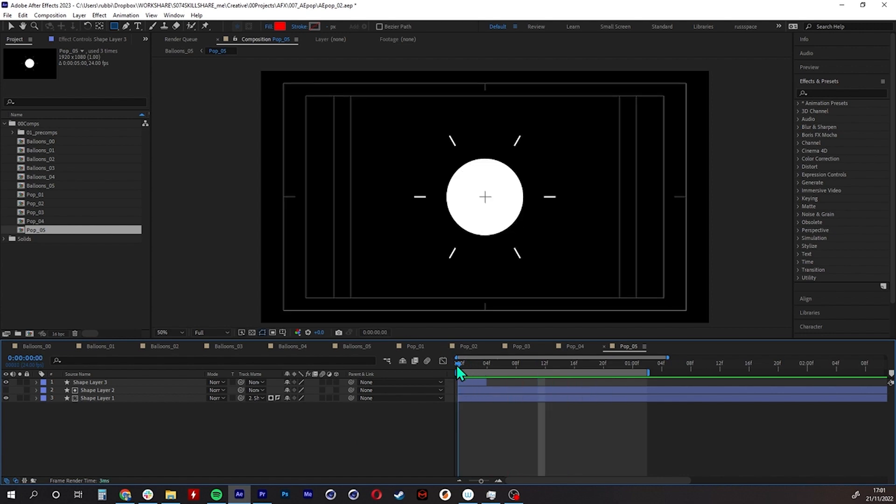
mouse_move(460, 368)
mouse_down()
mouse_move(475, 366)
mouse_move(458, 366)
mouse_up()
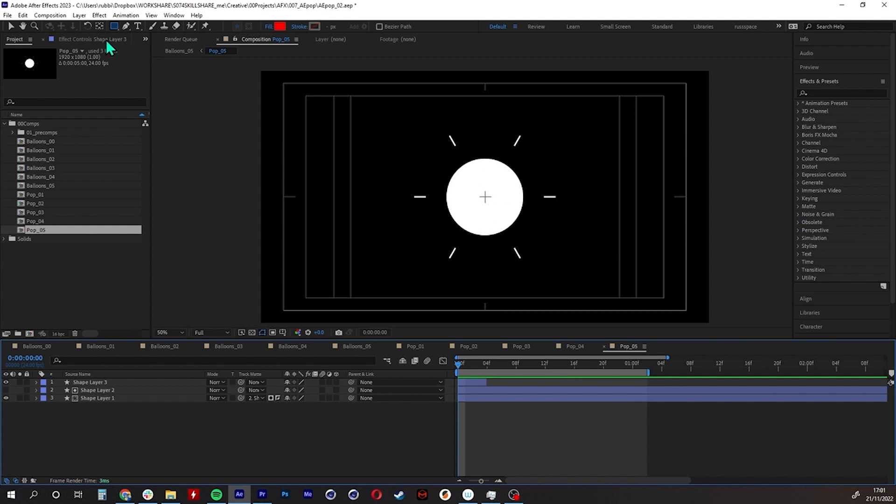
click(10, 26)
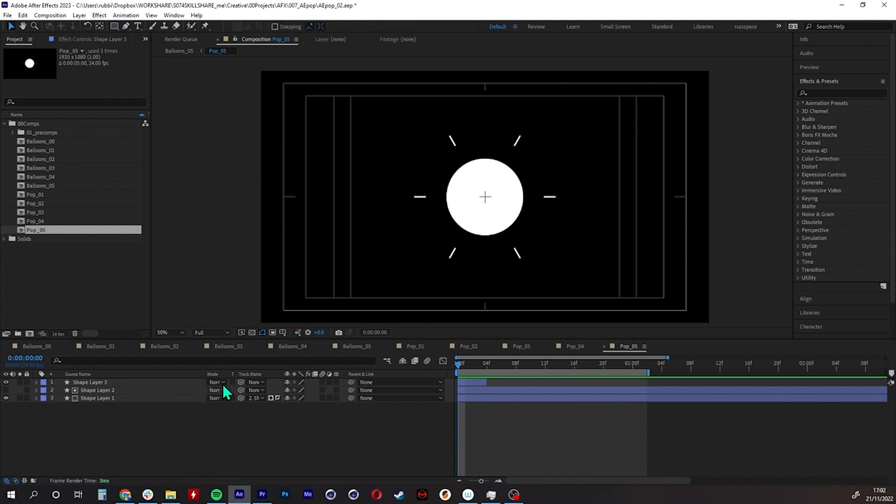
- Scrub Pop_05 to frame 2, reveal the Size keyframes of Shape Layers 1 and 2, and return to the first frame
drag(465, 366, 471, 365)
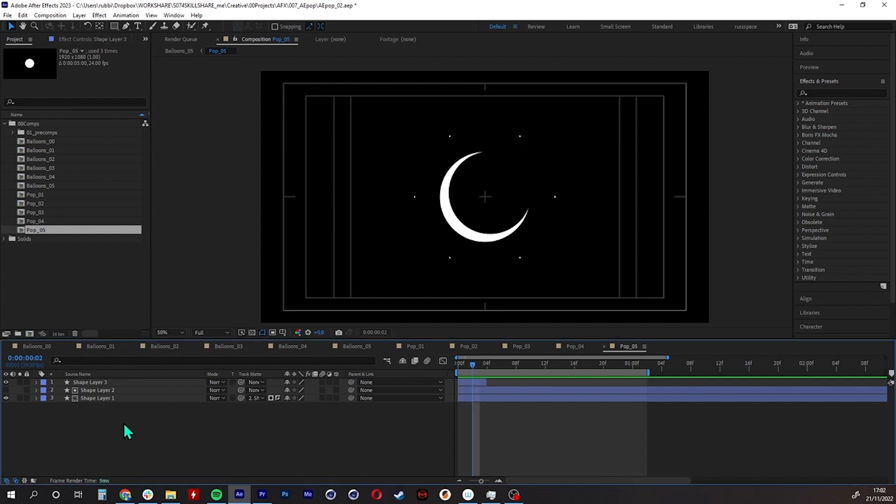
click(102, 393)
mouse_move(473, 362)
mouse_down()
mouse_move(455, 366)
mouse_move(493, 364)
mouse_move(472, 364)
mouse_up()
shift+click(105, 399)
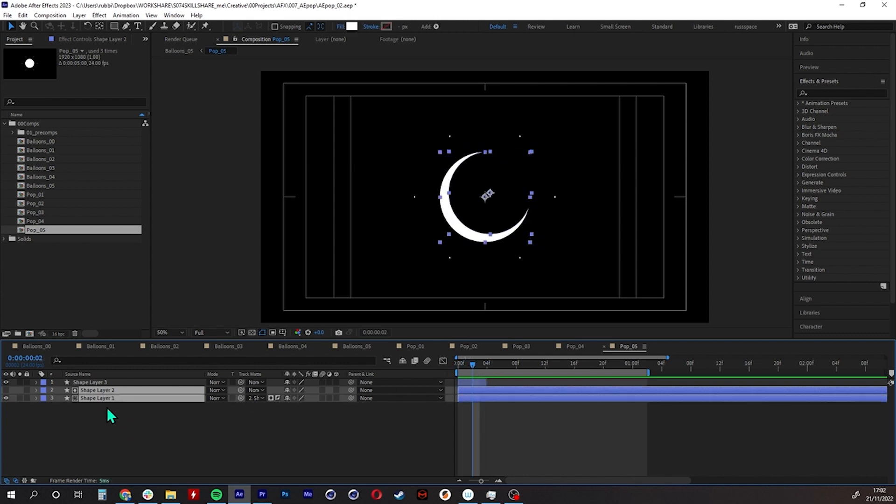
key(u)
click(116, 436)
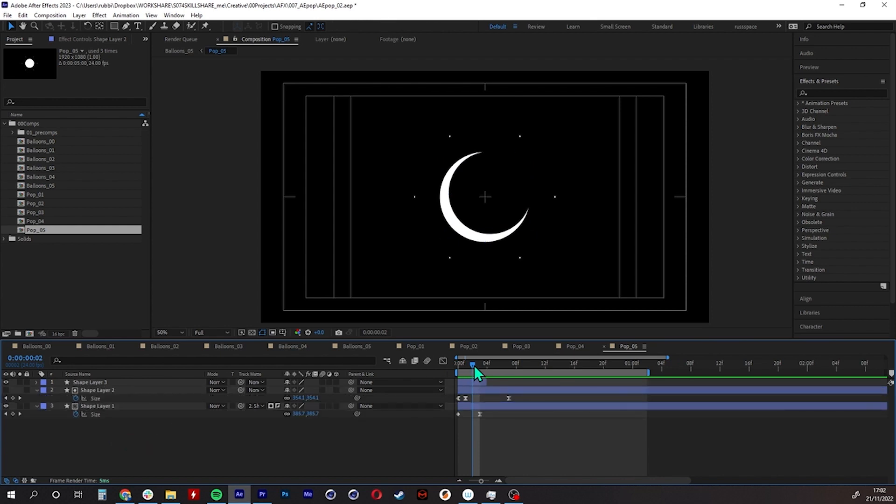
drag(475, 366, 427, 366)
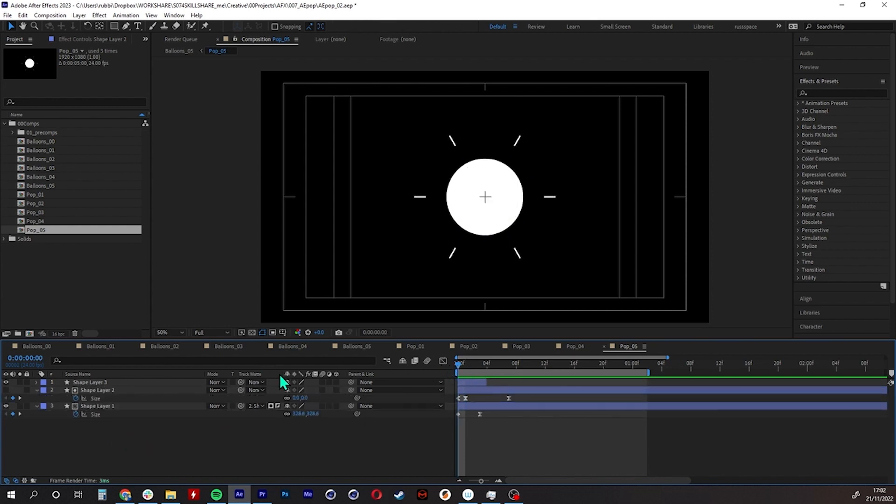
- Widen the timeline's layer columns and inspect Shape Layer 1's track matte choices, leaving the matte on Shape Layer 2
drag(281, 373, 308, 373)
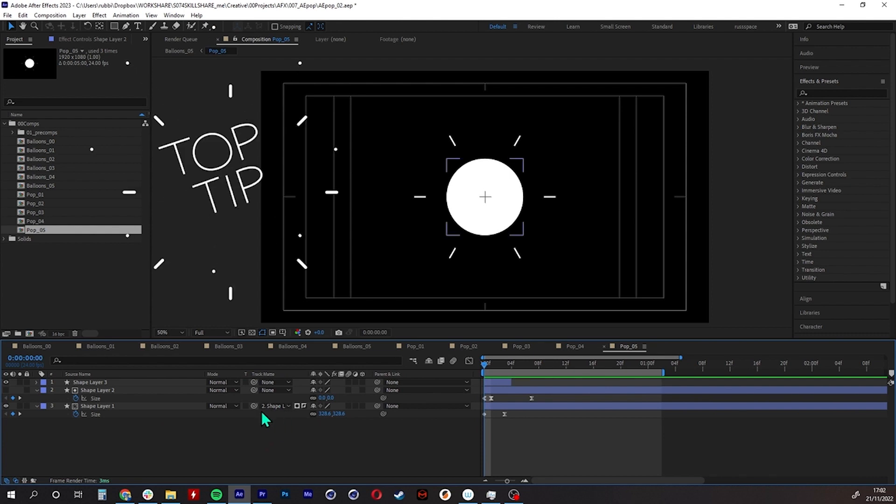
click(140, 406)
click(117, 435)
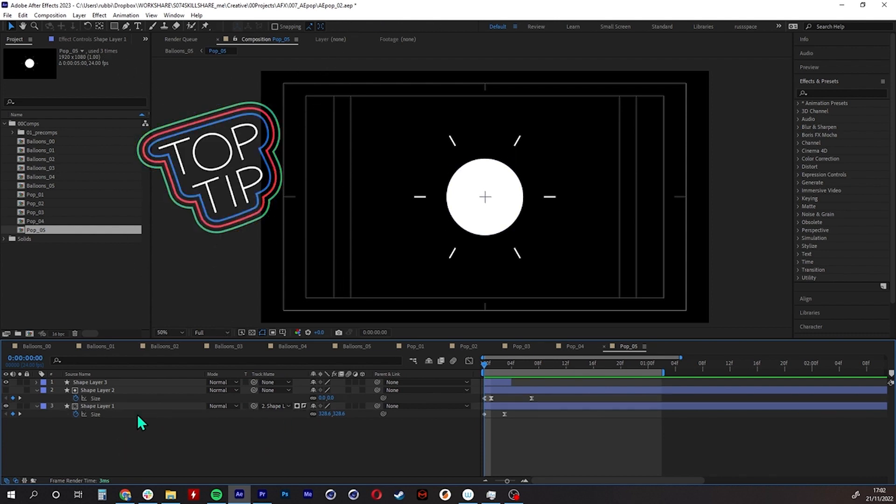
click(276, 406)
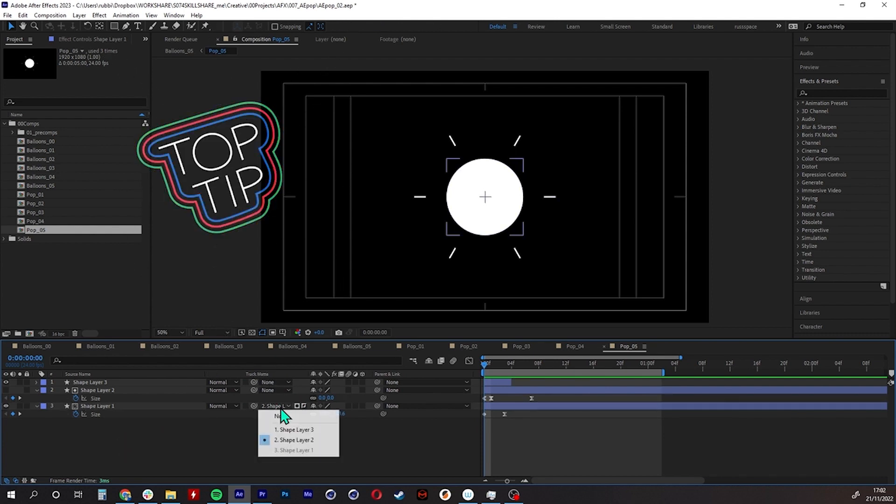
click(233, 436)
- Select Shape Layer 1 and its matte Shape Layer 2 in turn, and scrub between frames 0 and 1 to examine the cut-out
click(103, 405)
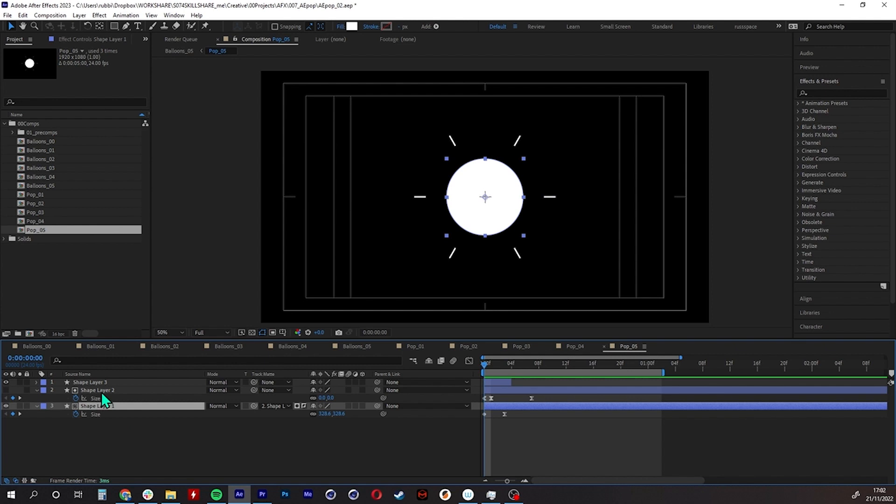
click(101, 392)
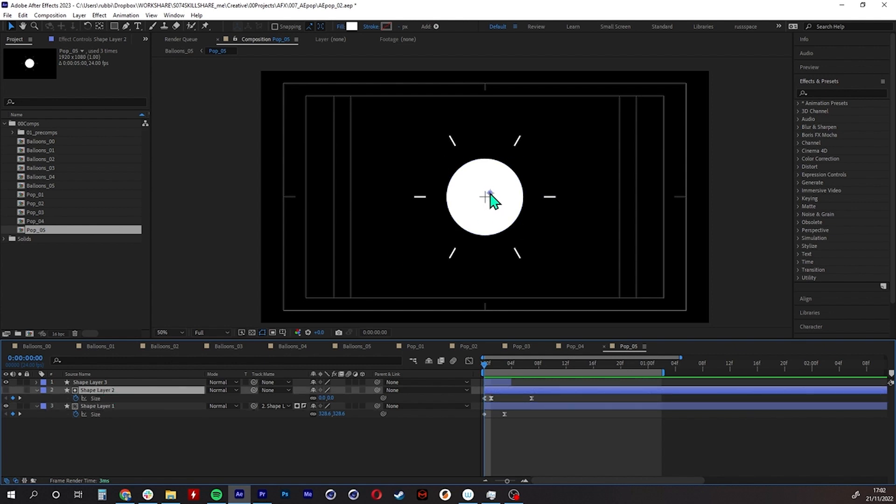
drag(486, 365, 491, 365)
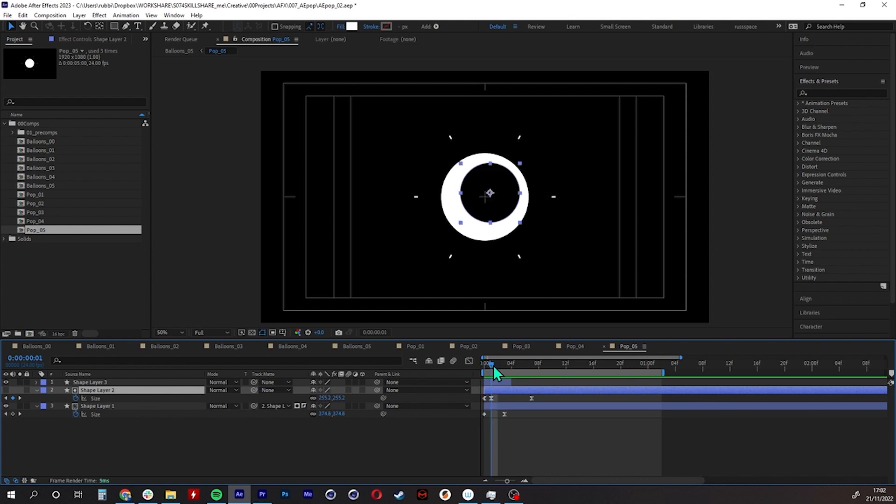
drag(485, 364, 168, 393)
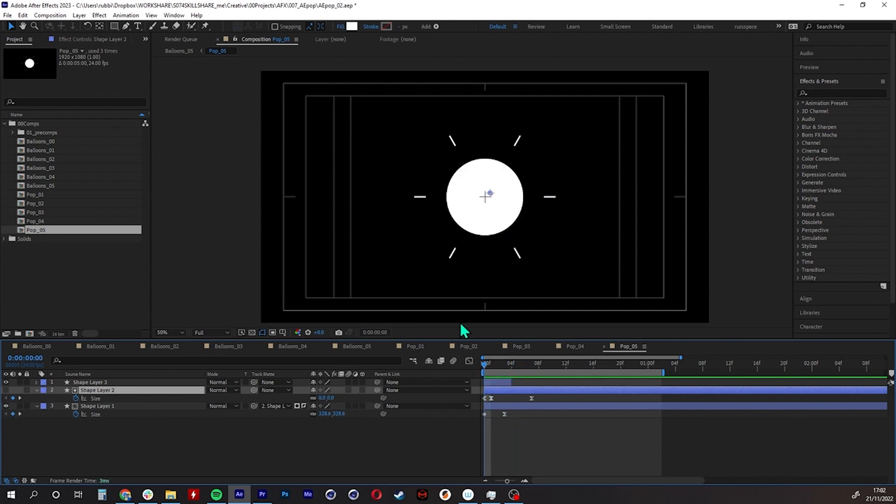
drag(484, 363, 494, 365)
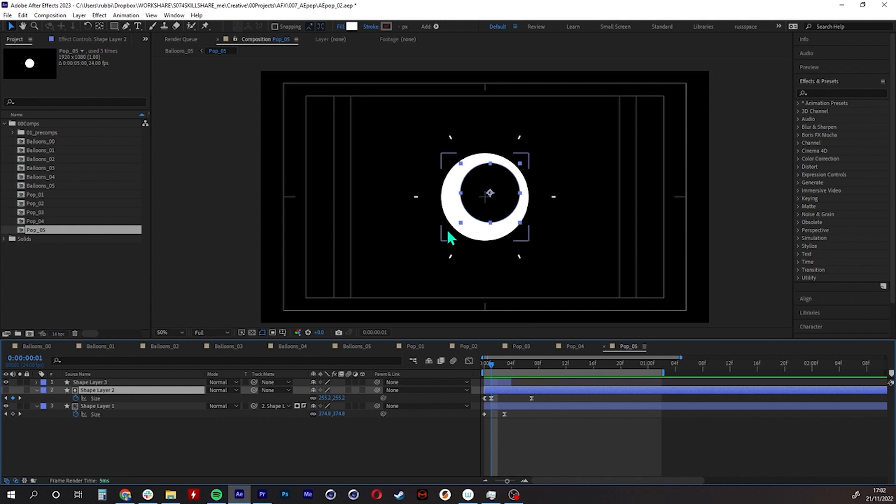
- Switch to the Balloons_05 composition, fit its whole duration in the timeline and scrub through the balloon pops
click(362, 346)
drag(480, 366, 858, 360)
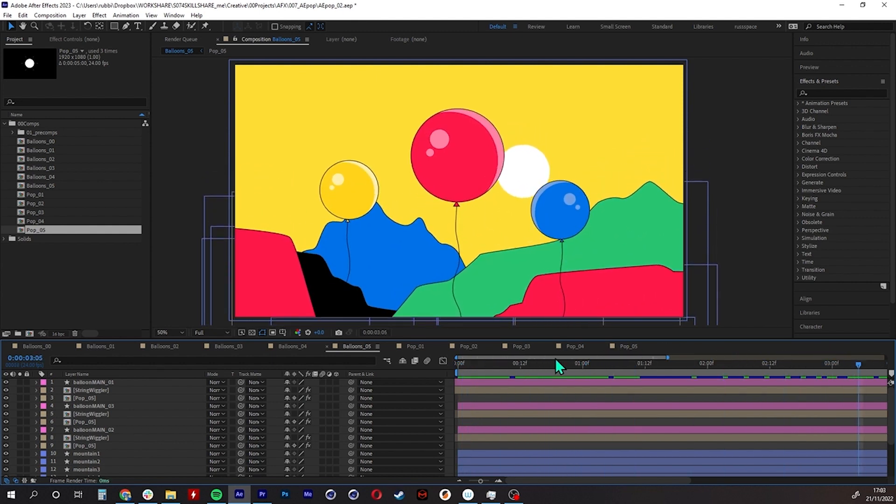
drag(668, 357, 886, 356)
drag(652, 365, 684, 365)
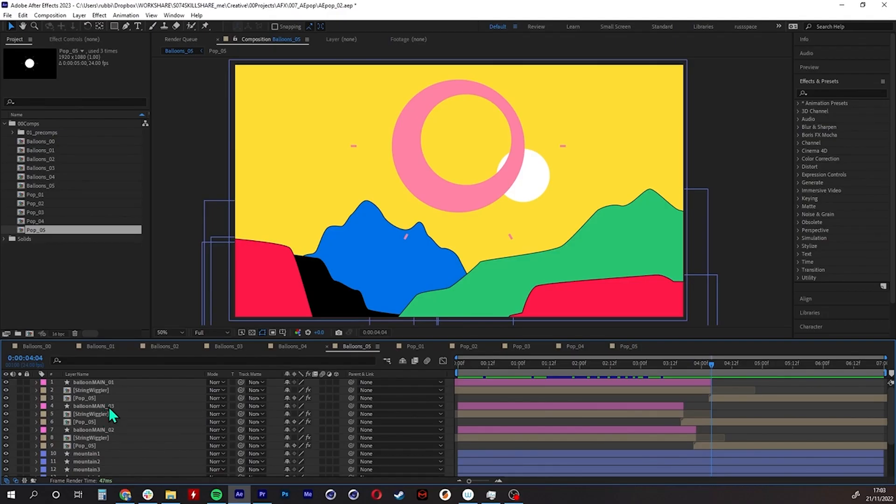
- Select the Pop_05 precomp on layer 6 and display its Fill effect settings in Effect Controls
click(123, 420)
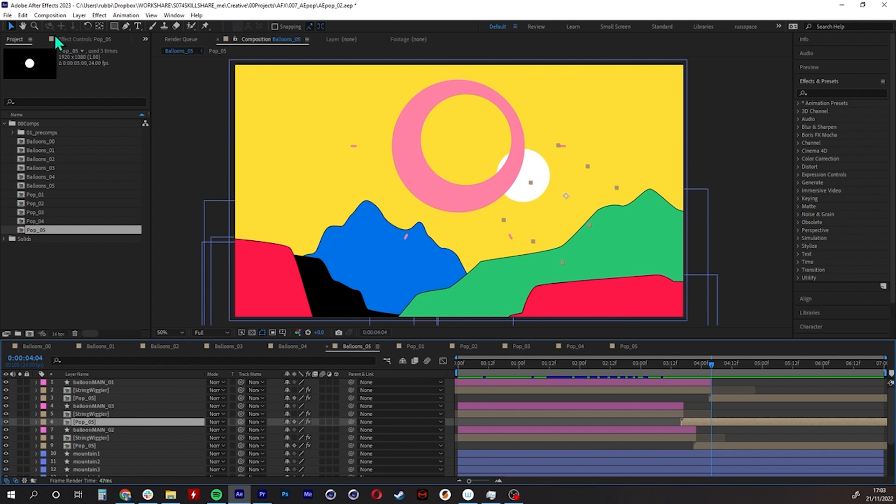
click(86, 41)
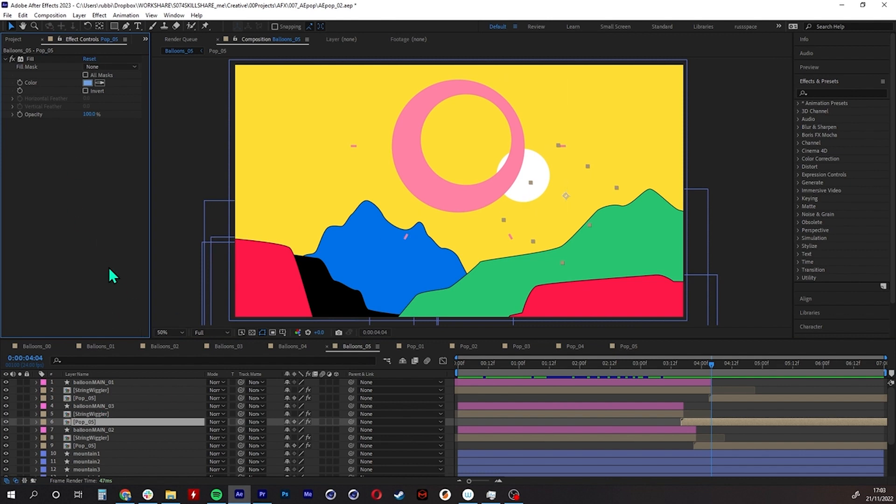
click(14, 40)
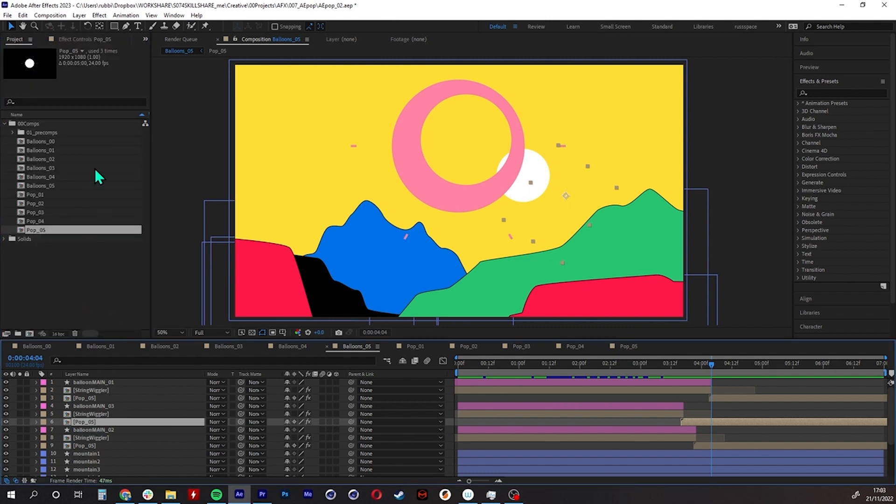
click(173, 16)
click(150, 16)
click(173, 16)
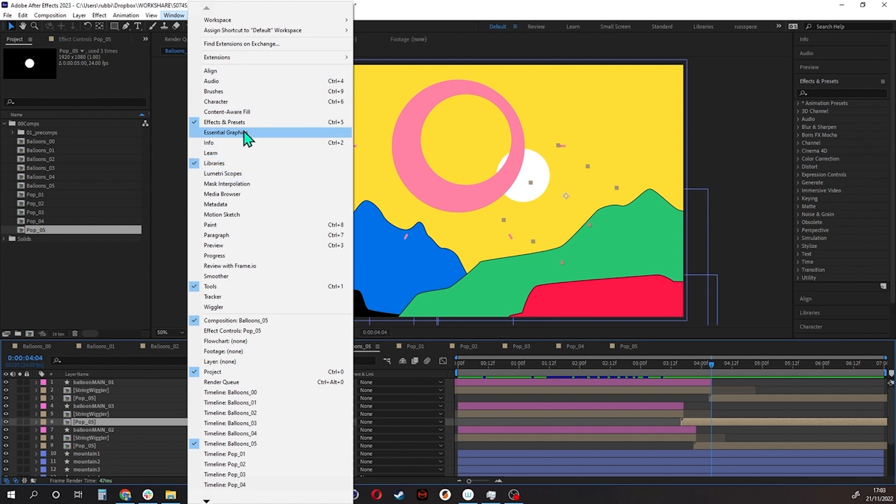
click(242, 331)
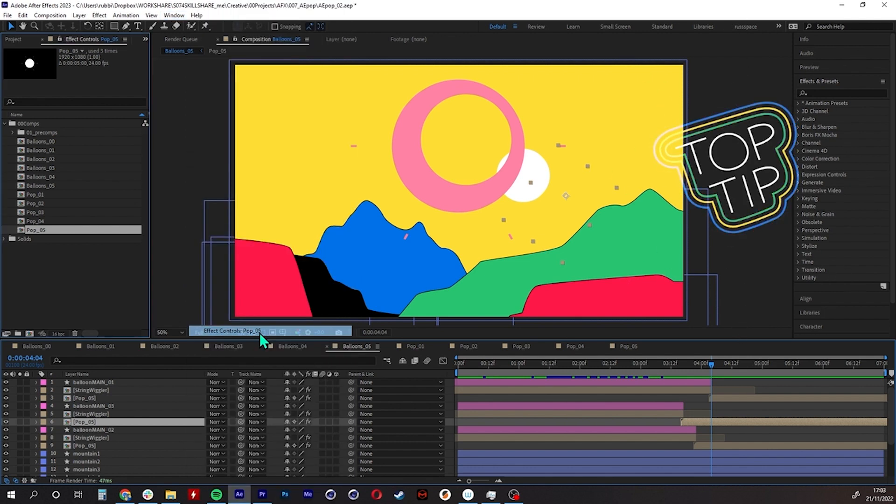
click(15, 40)
click(79, 39)
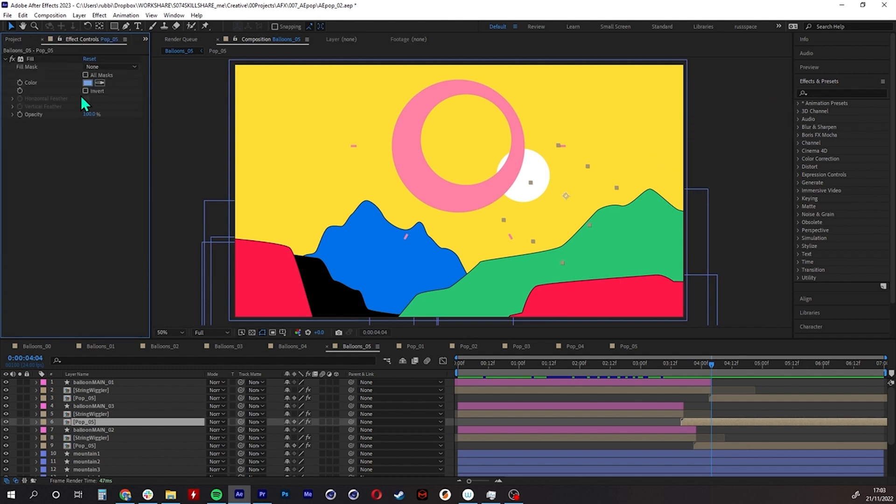
- Delete the Fill effect from the layer 6 Pop_05 precomp and add a fresh Fill effect from the Generate category
click(30, 59)
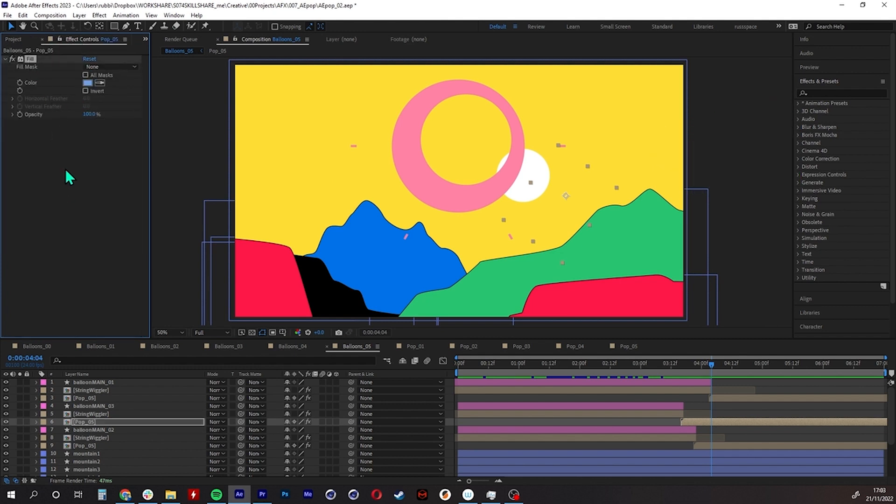
key(Delete)
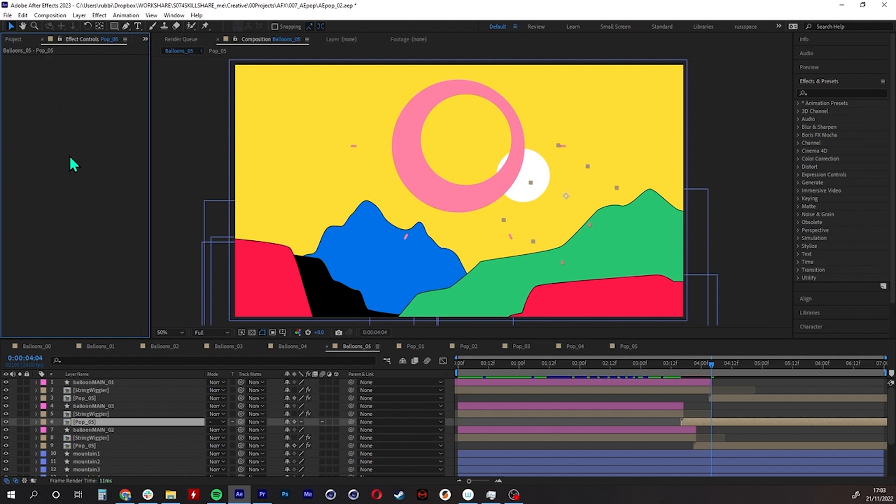
right_click(64, 150)
mouse_move(119, 304)
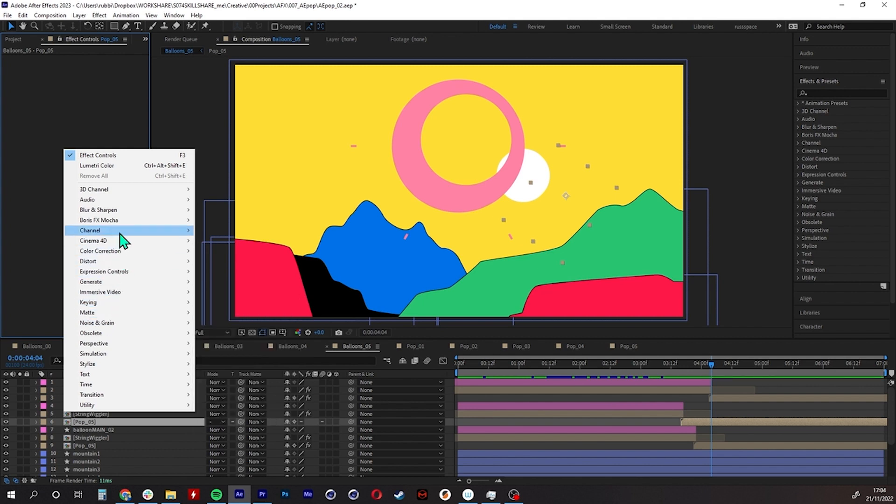
mouse_move(138, 192)
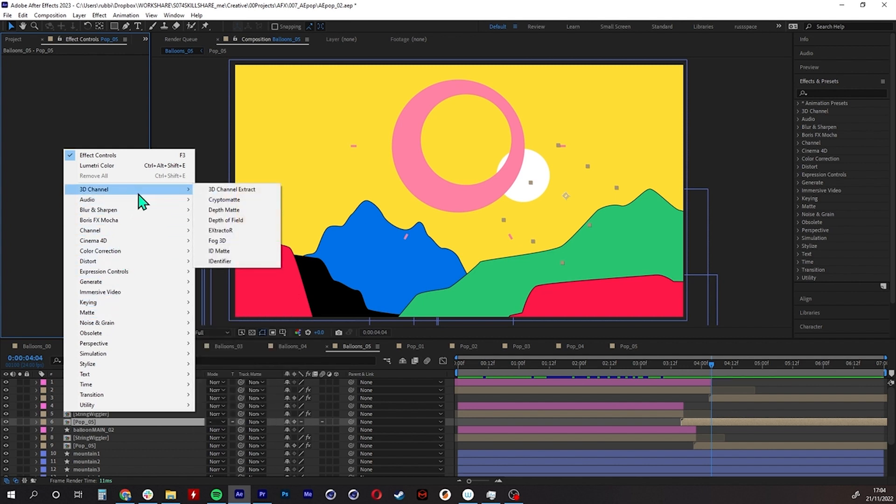
click(64, 138)
right_click(64, 139)
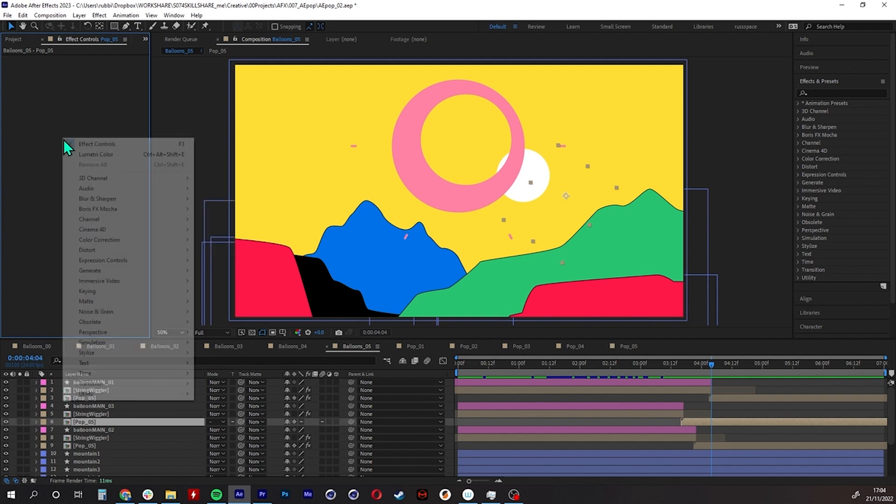
mouse_move(102, 274)
click(18, 242)
right_click(59, 138)
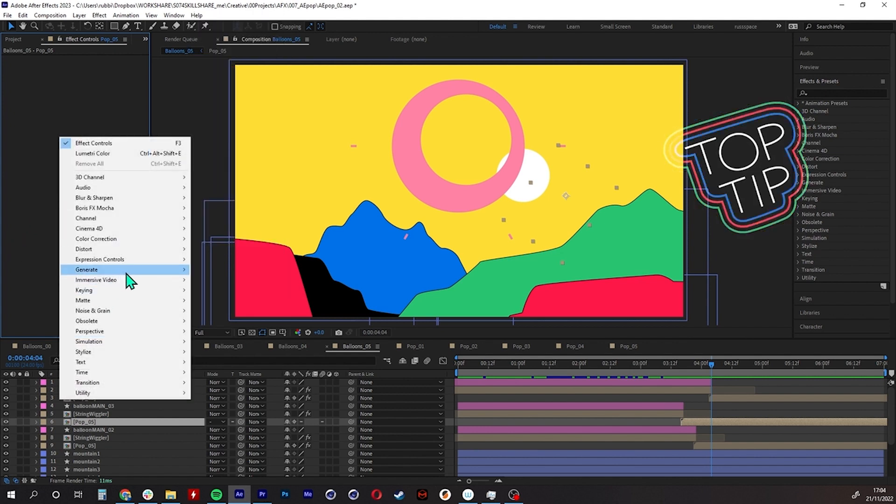
mouse_move(127, 278)
click(236, 181)
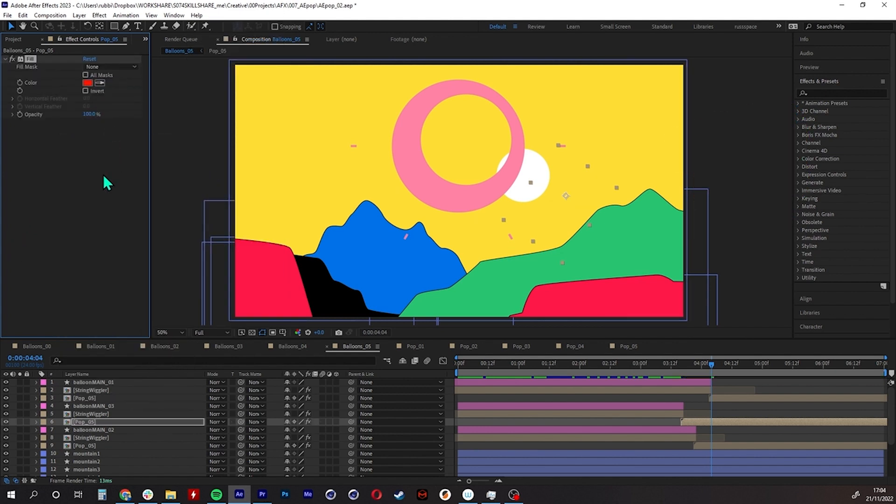
- Scrub to 0:00:03:18 to inspect the default red fill, and undo both the new Fill and the effect's deletion
drag(711, 363, 686, 363)
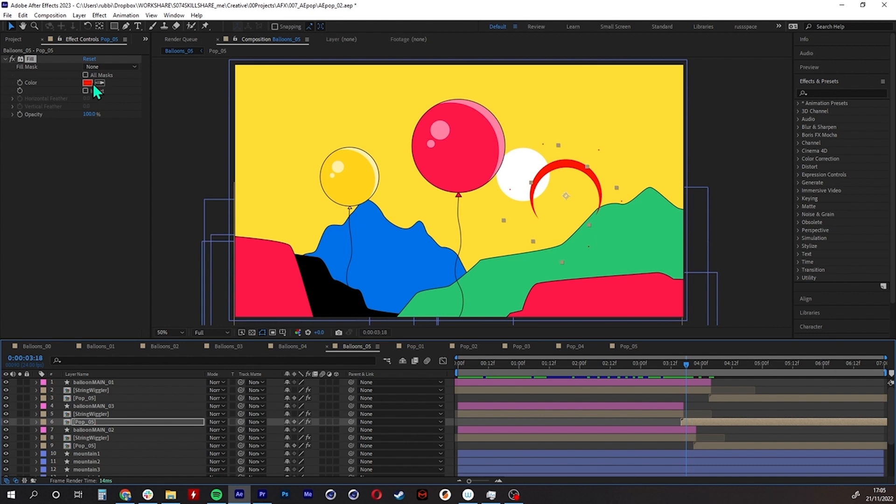
key(ctrl+z)
key(ctrl+z)
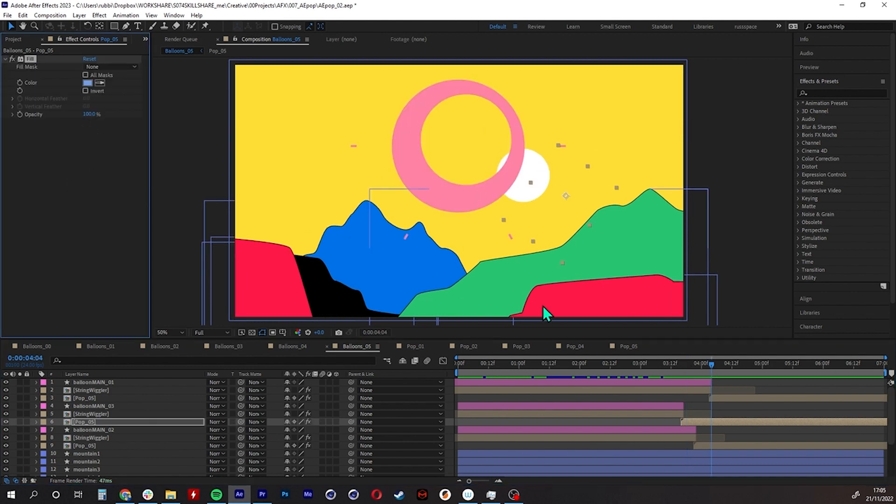
- At 0:00:03:17, try sampling the blue mountain as the Fill colour of the layer 6 Pop_05 precomp, and undo it
drag(712, 362, 684, 368)
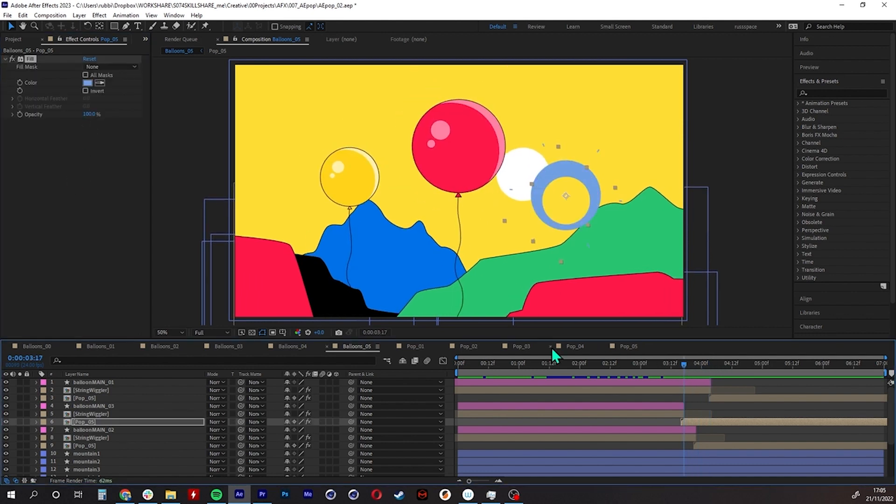
click(99, 82)
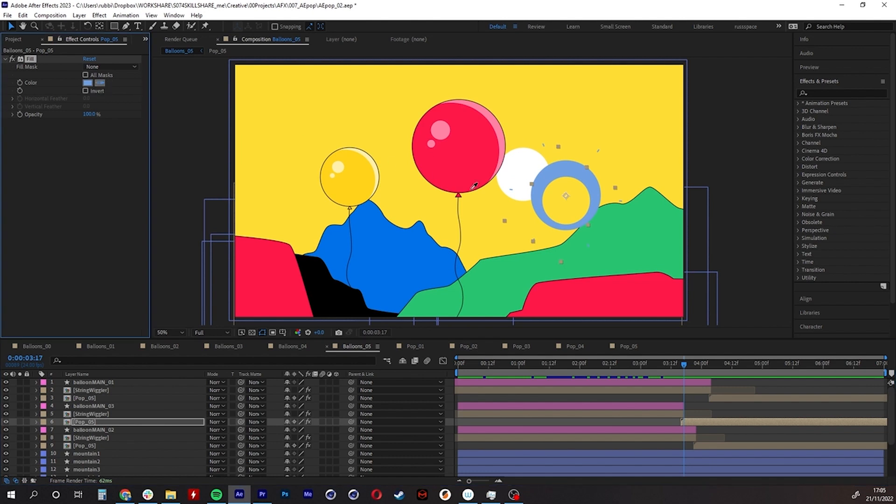
click(410, 245)
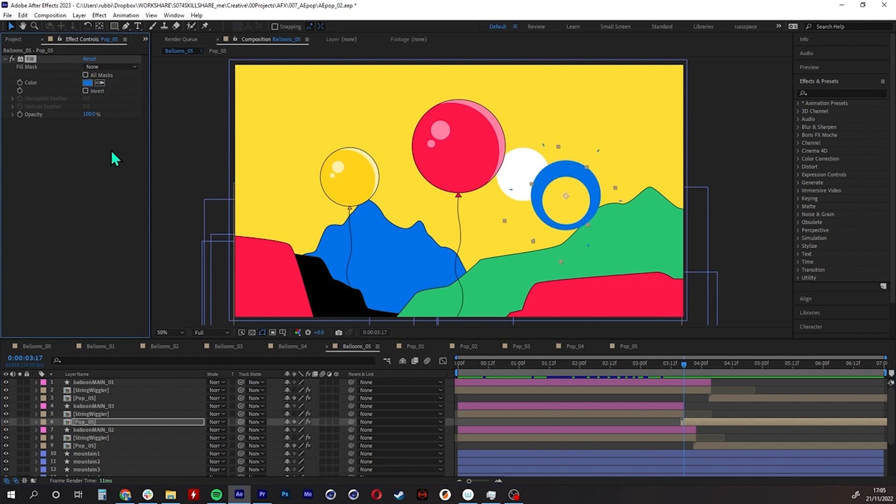
key(ctrl+z)
- Scrub Balloons_05 through the pops to 0:00:04:05 and select the Pop_05 precomp on layer 6
mouse_move(687, 368)
mouse_down()
mouse_move(732, 366)
mouse_move(687, 368)
mouse_up()
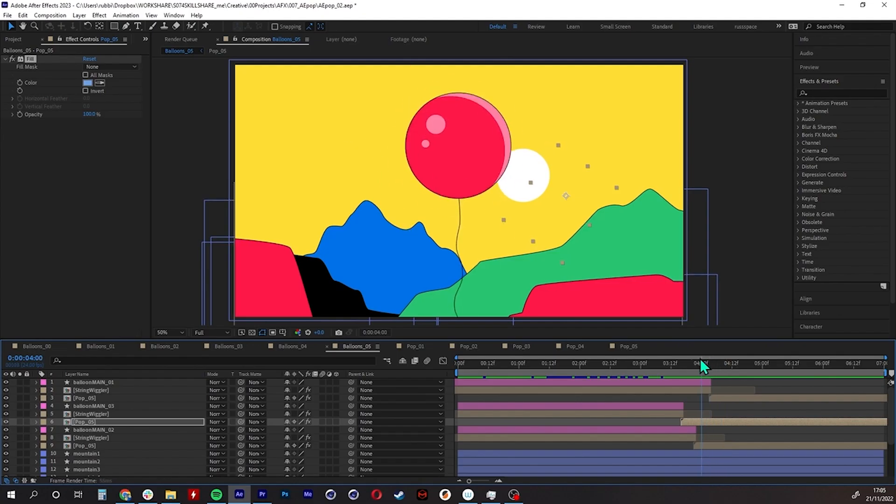
drag(700, 358, 714, 365)
click(103, 420)
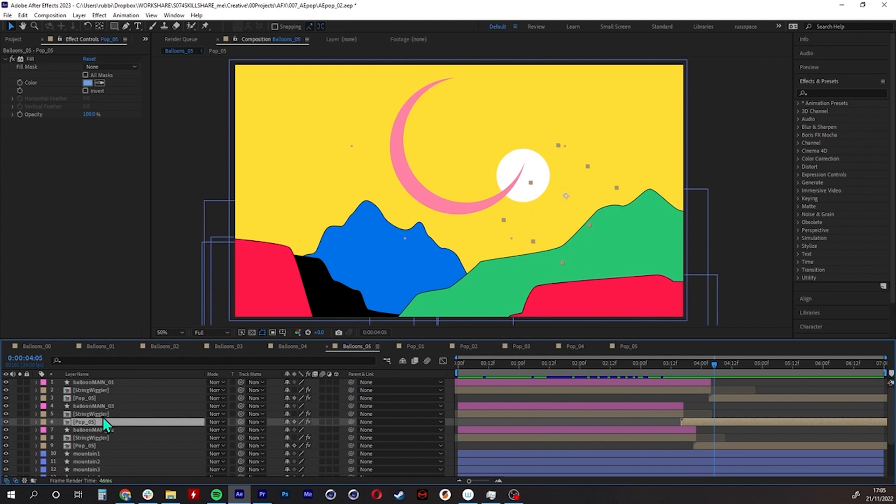
- Compare the white Pop_05 source composition with its coloured copies in Balloons_05, scrubbing back to 0:00:03:23
click(624, 348)
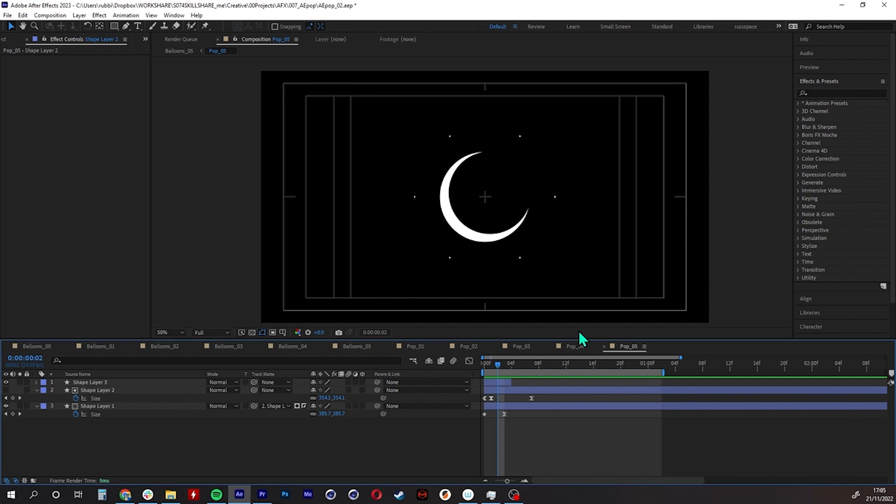
click(357, 346)
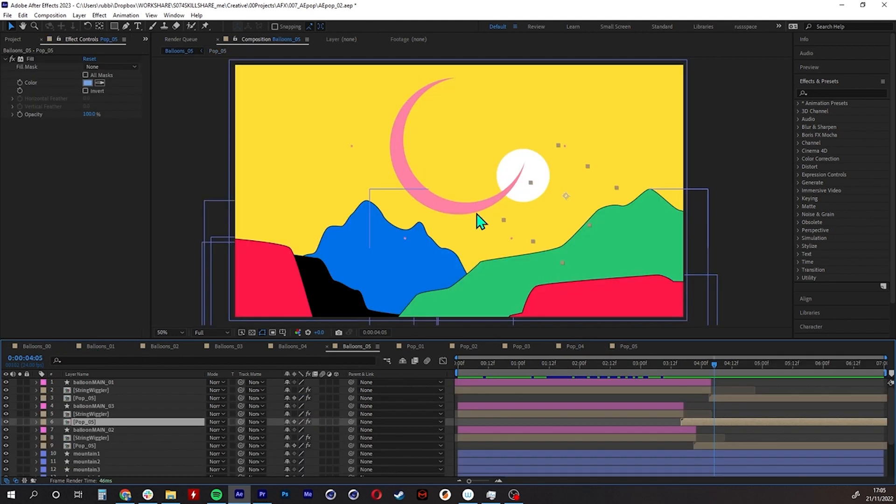
mouse_move(707, 365)
mouse_down()
mouse_move(659, 372)
mouse_move(711, 371)
mouse_up()
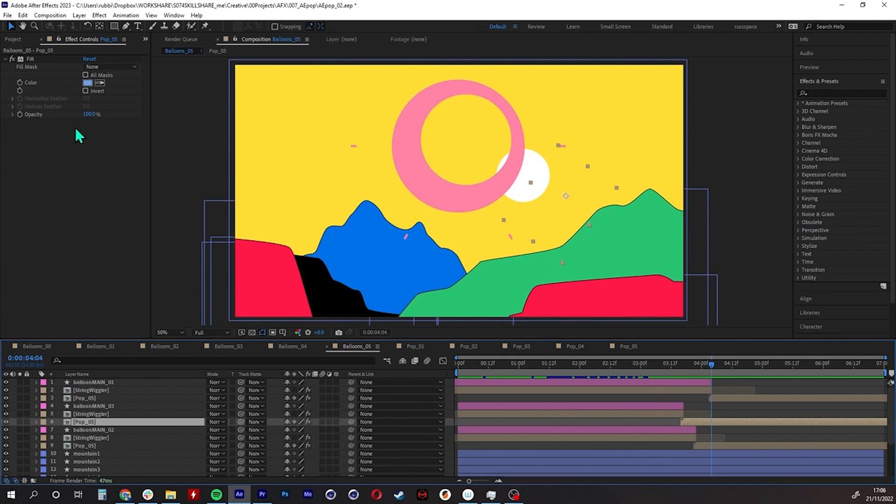
mouse_move(710, 366)
mouse_down()
mouse_move(685, 365)
mouse_move(698, 365)
mouse_up()
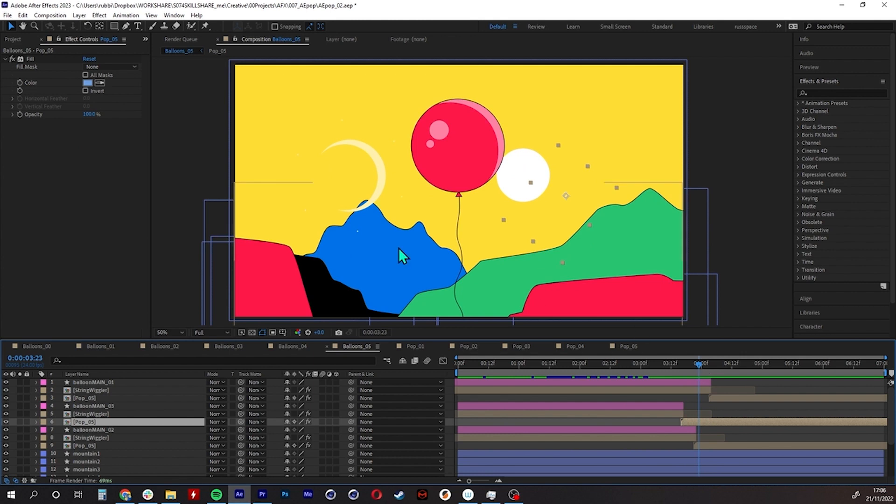